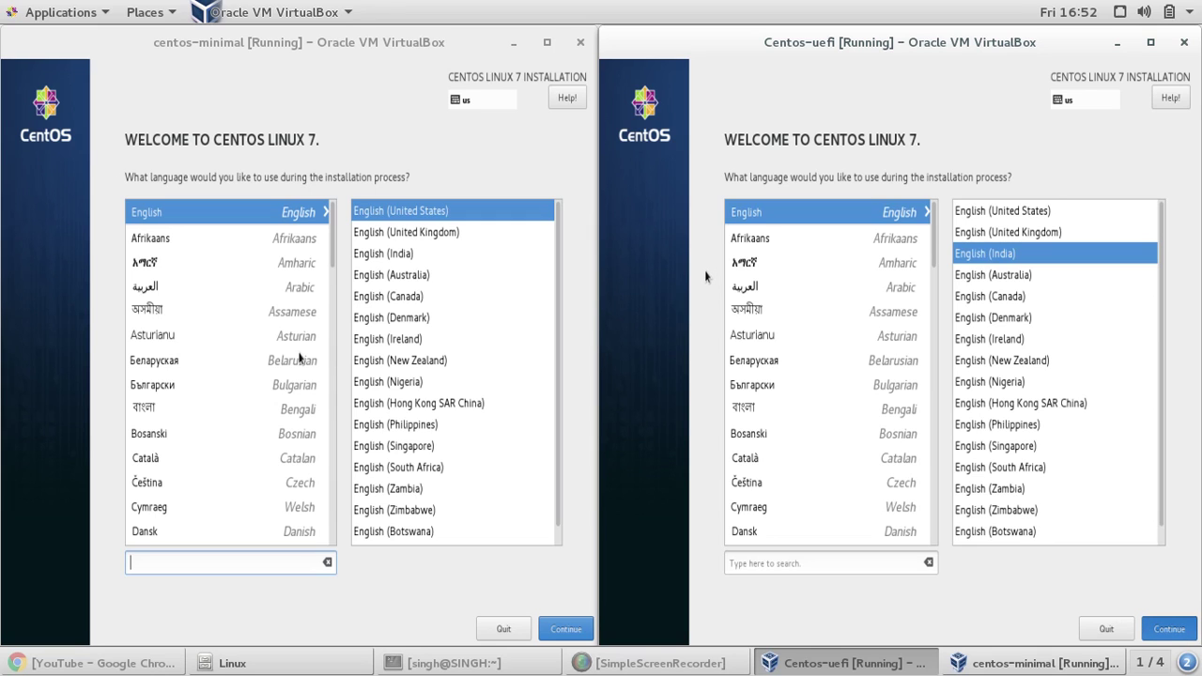
# - Choose English (India) for the centos-minimal installer, then open Centos-uefi's Date & Time settings
pyautogui.click(311, 175)
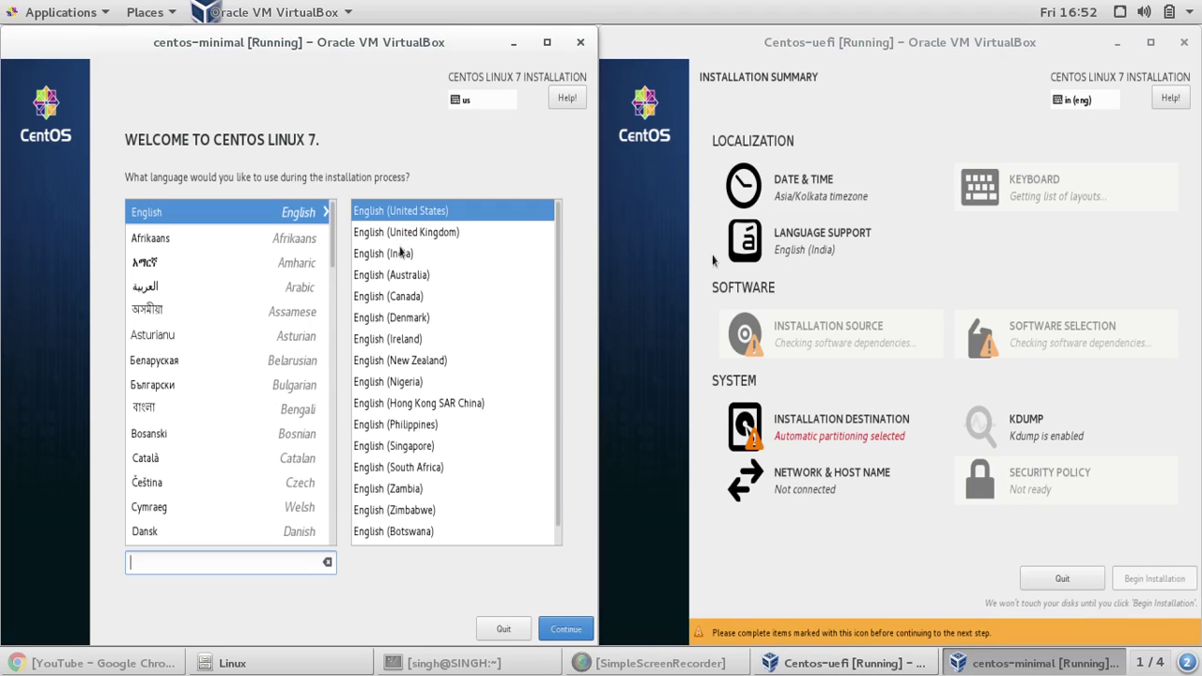
pyautogui.click(402, 253)
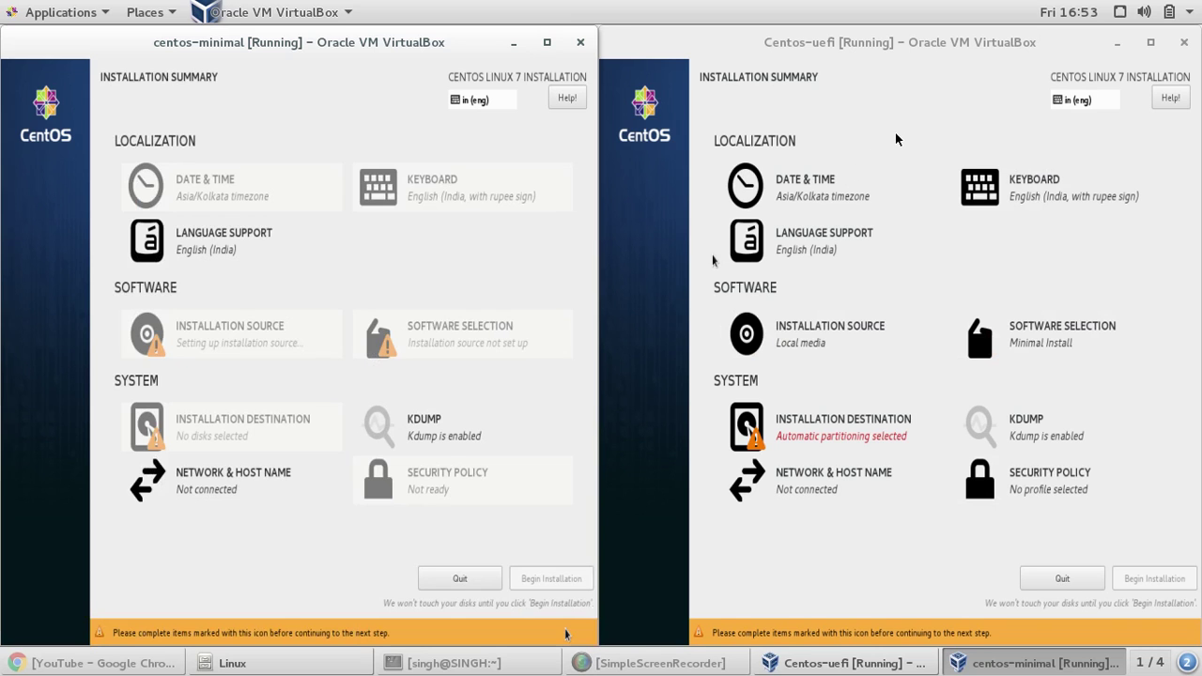
pyautogui.click(815, 171)
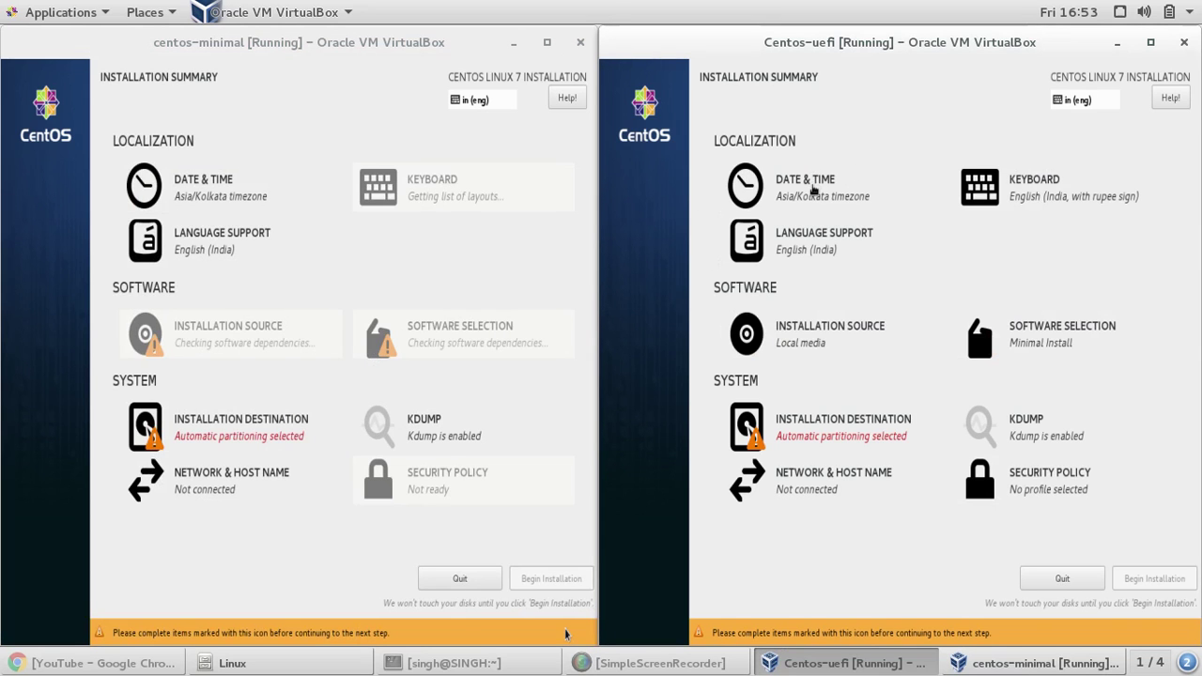
pyautogui.click(813, 188)
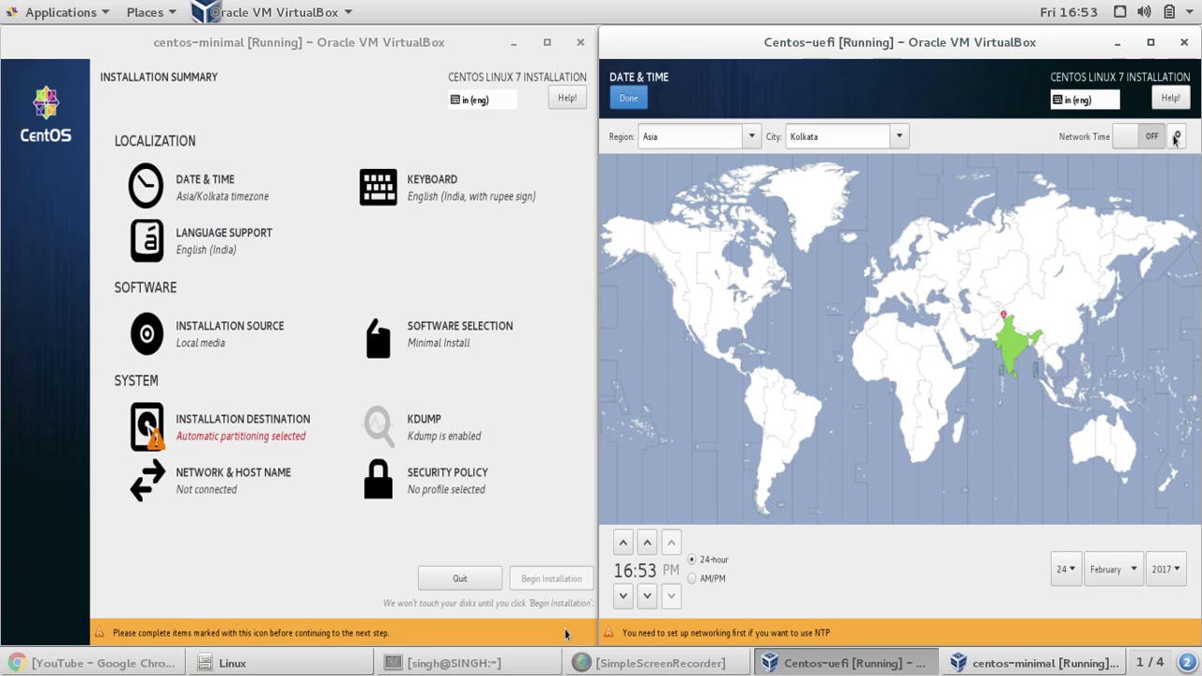
# - Add test.pdc as an NTP server and switch the Centos-uefi clock to 12-hour AM/PM
pyautogui.click(1174, 137)
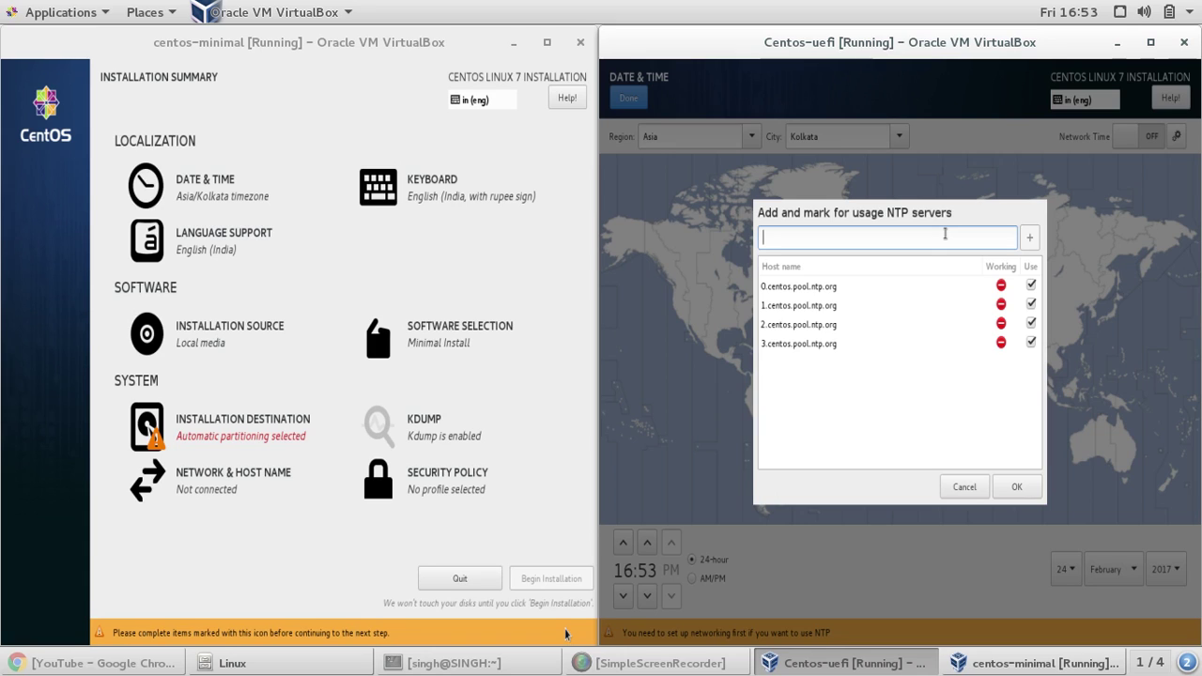
pyautogui.write('172.16.120')
pyautogui.press('BackSpace')
pyautogui.press('BackSpace')
pyautogui.press('BackSpace')
pyautogui.press('BackSpace')
pyautogui.press('BackSpace')
pyautogui.press('BackSpace')
pyautogui.press('BackSpace')
pyautogui.press('BackSpace')
pyautogui.press('BackSpace')
pyautogui.press('BackSpace')
pyautogui.write('test.pdc')
pyautogui.click(1027, 245)
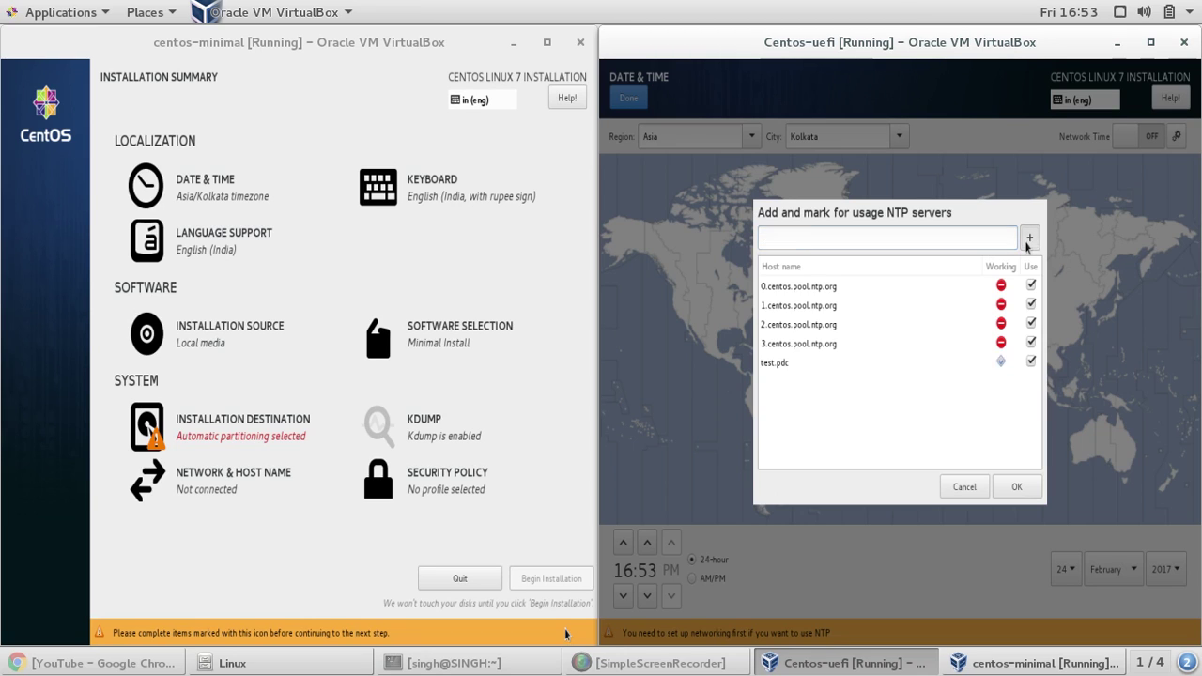
pyautogui.click(890, 370)
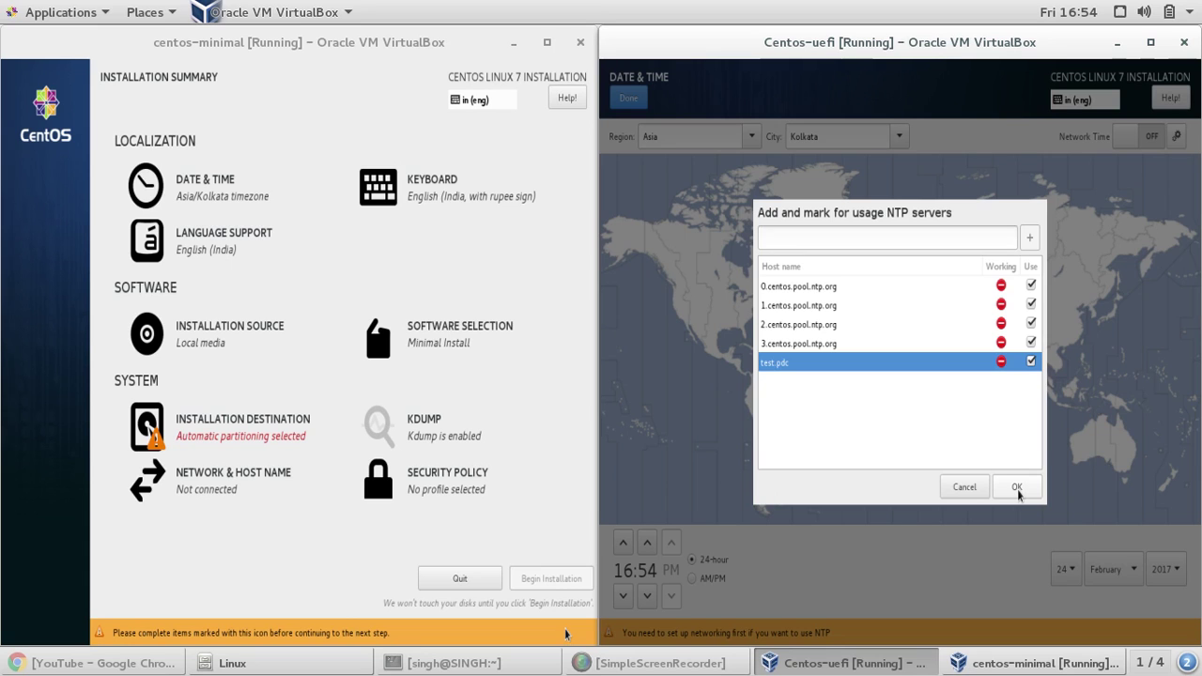
pyautogui.click(976, 488)
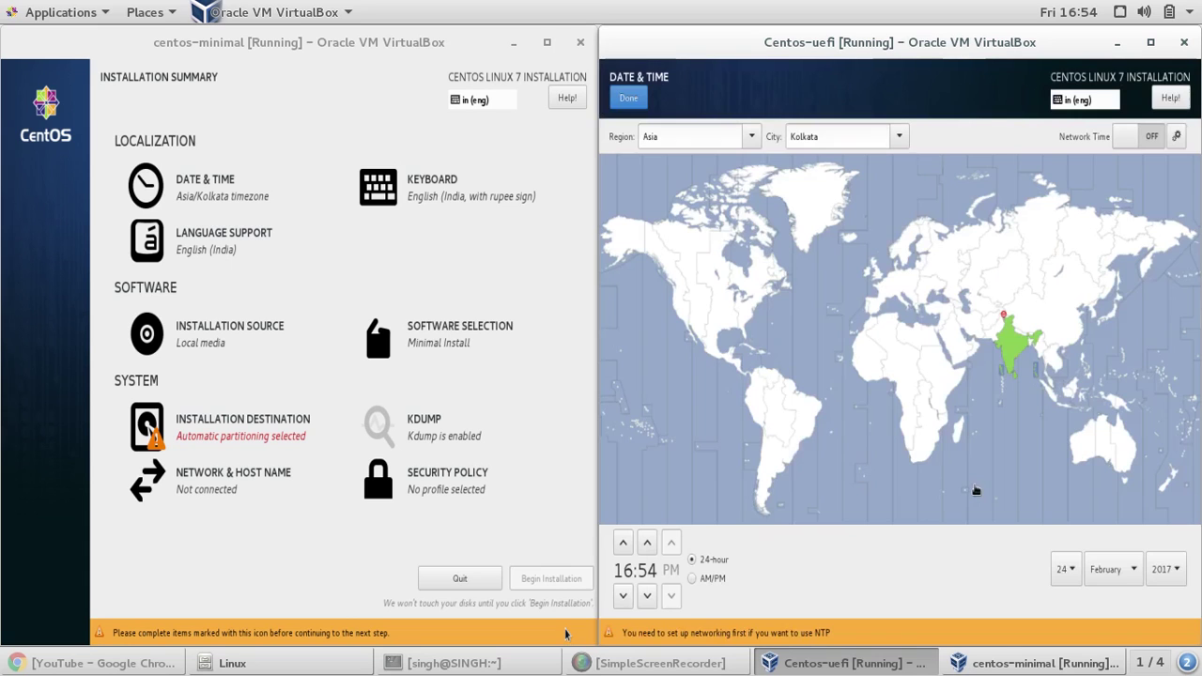
pyautogui.click(693, 580)
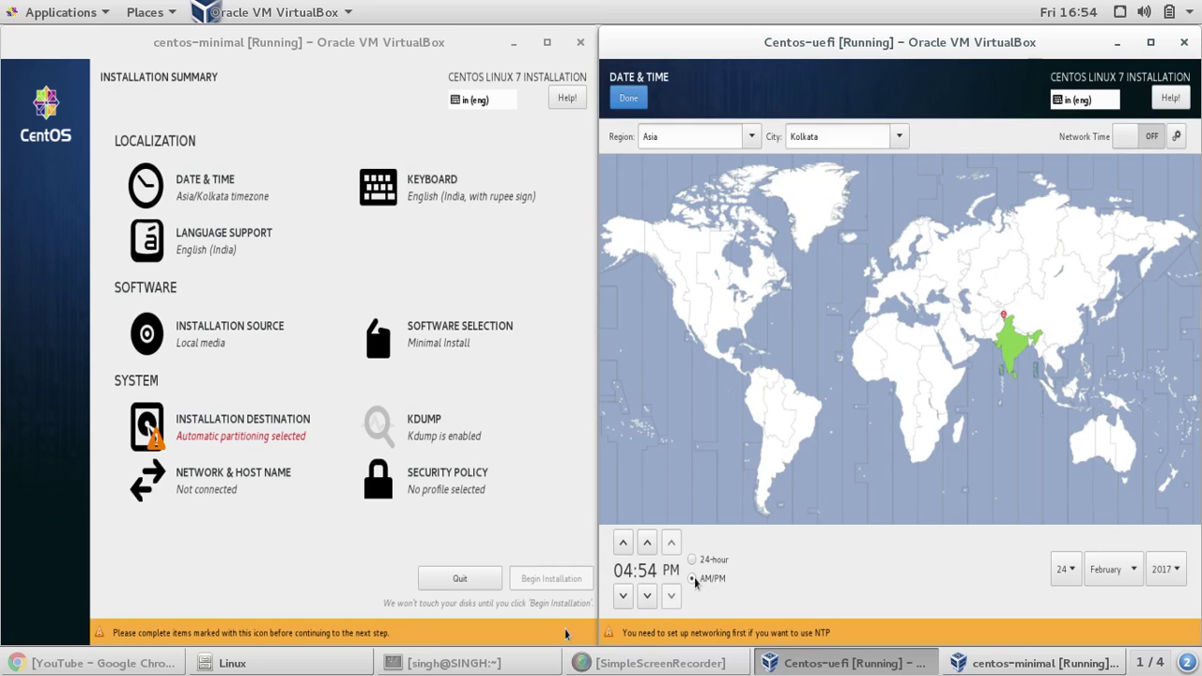
pyautogui.click(635, 106)
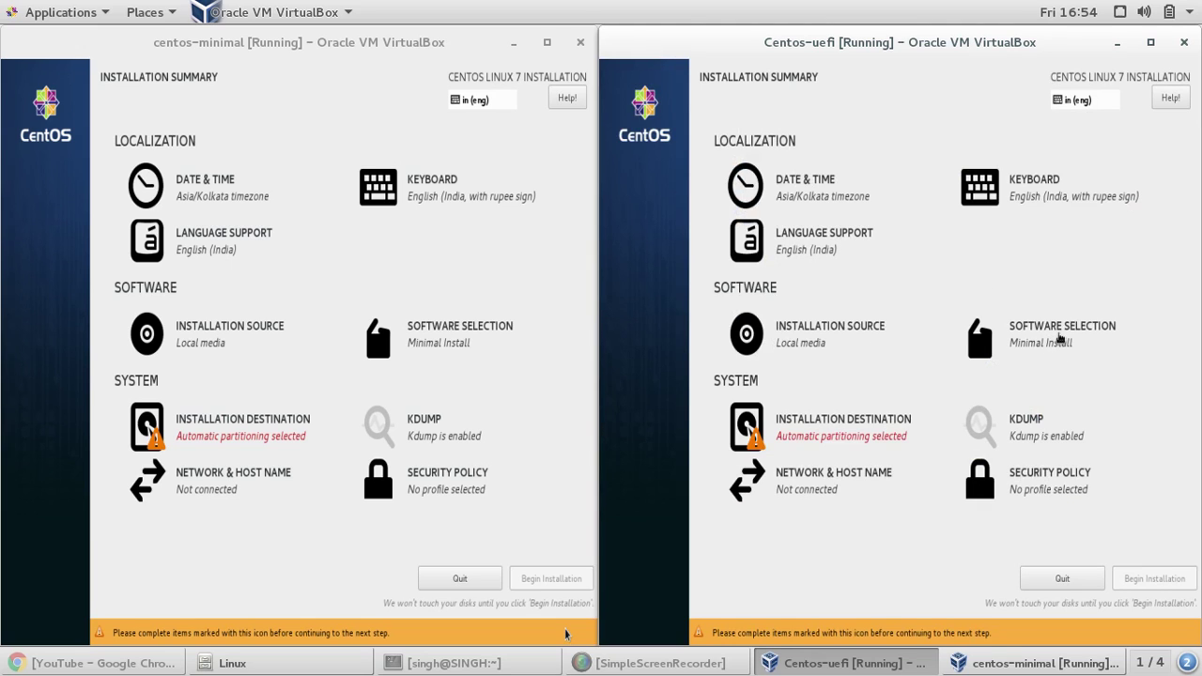
# - Select GNOME Desktop as the Centos-uefi base environment
pyautogui.click(1059, 338)
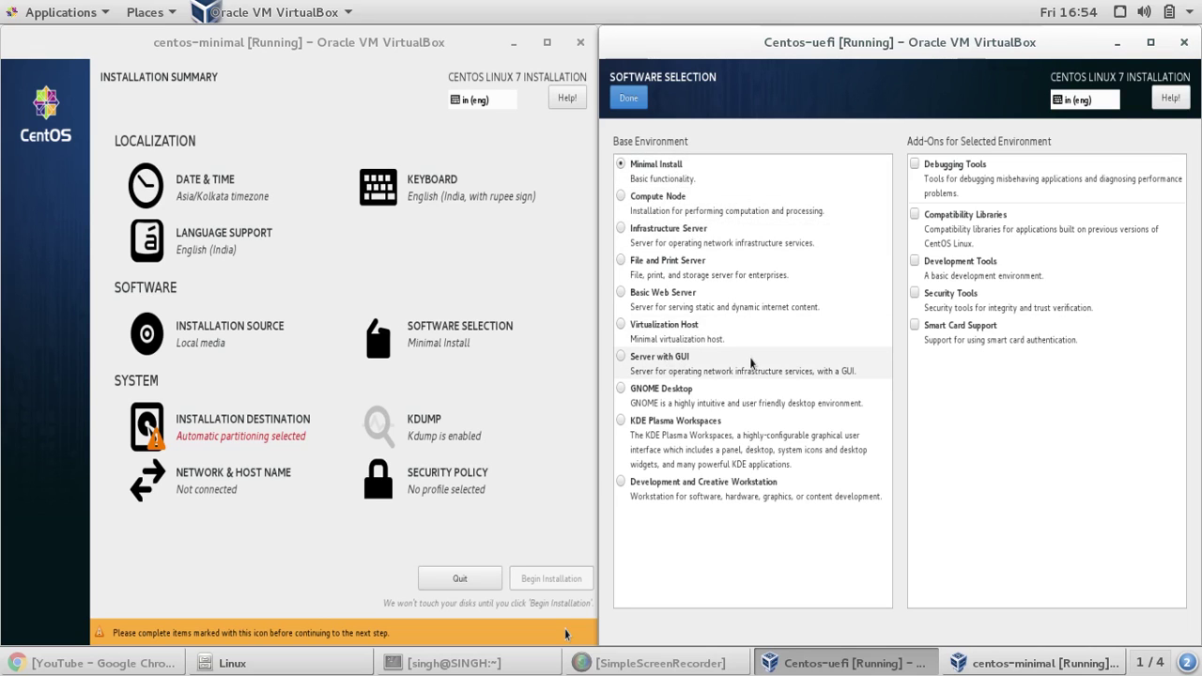
pyautogui.click(668, 399)
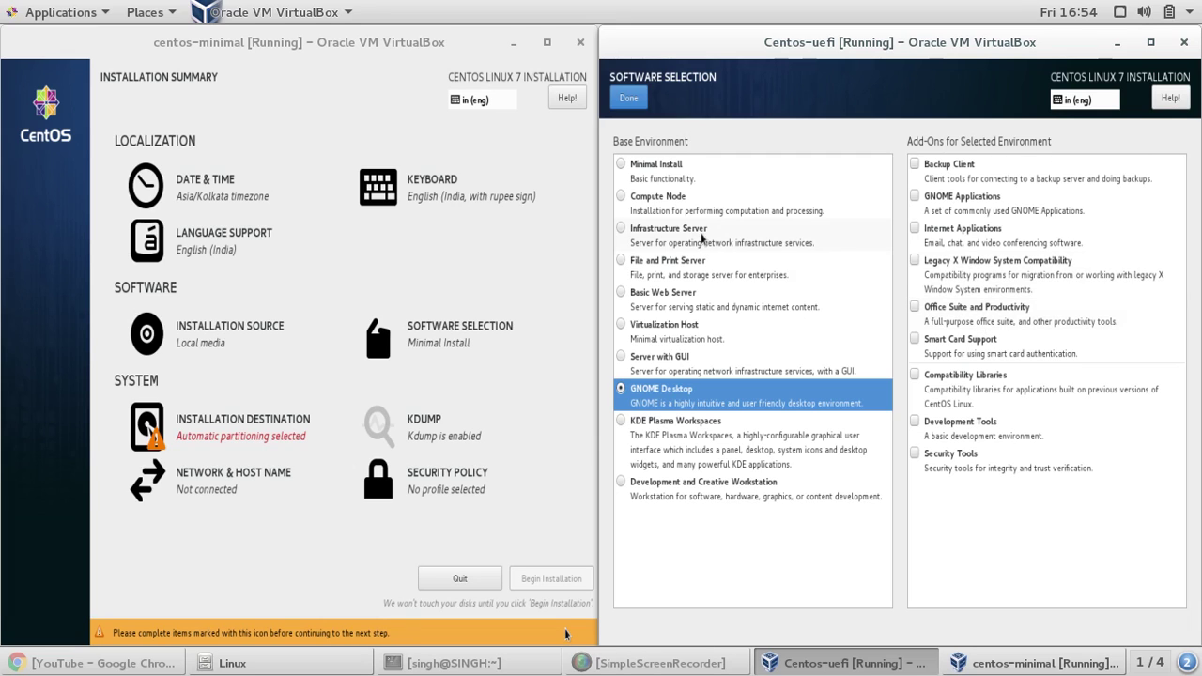
pyautogui.click(635, 98)
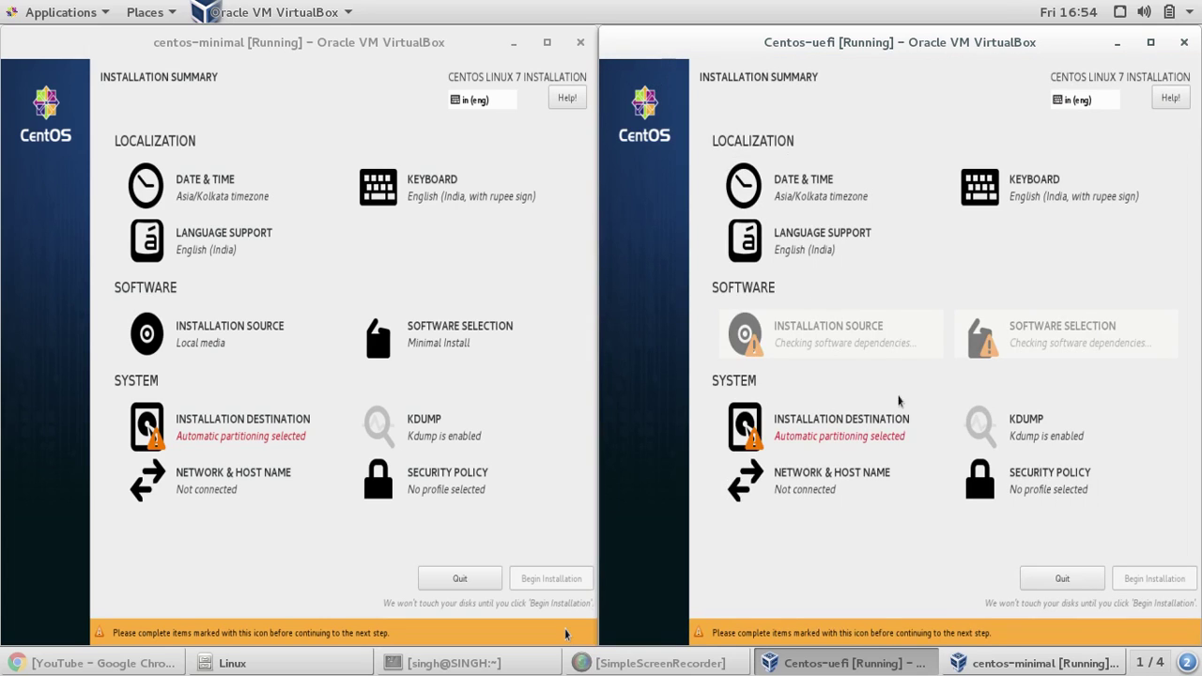
# - Disable kdump on the Centos-uefi installer
pyautogui.click(1004, 436)
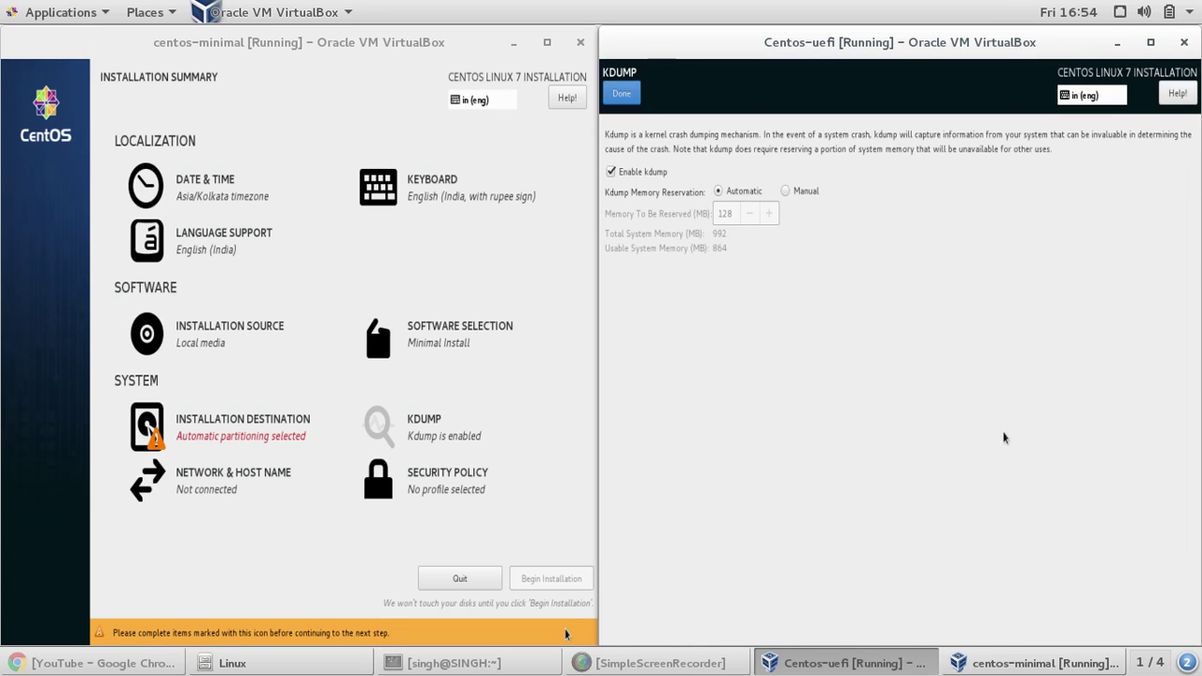
pyautogui.click(619, 175)
pyautogui.click(622, 98)
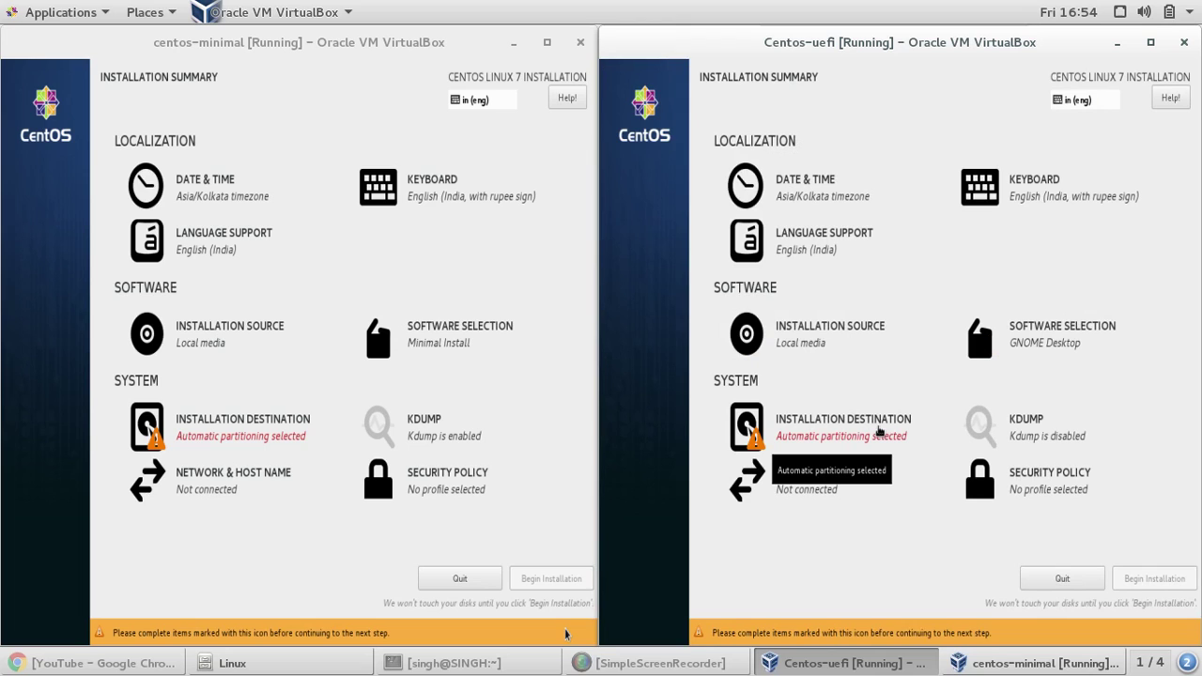
# - Apply the Default security policy profile on Centos-uefi
pyautogui.click(988, 494)
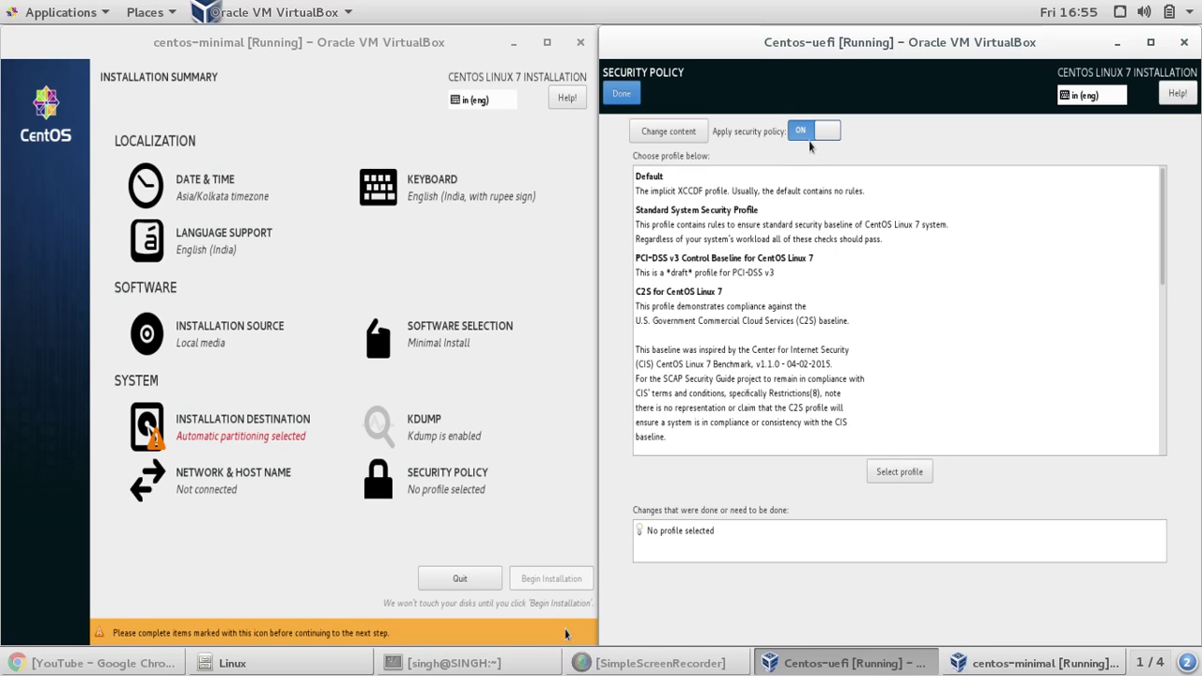
pyautogui.click(721, 190)
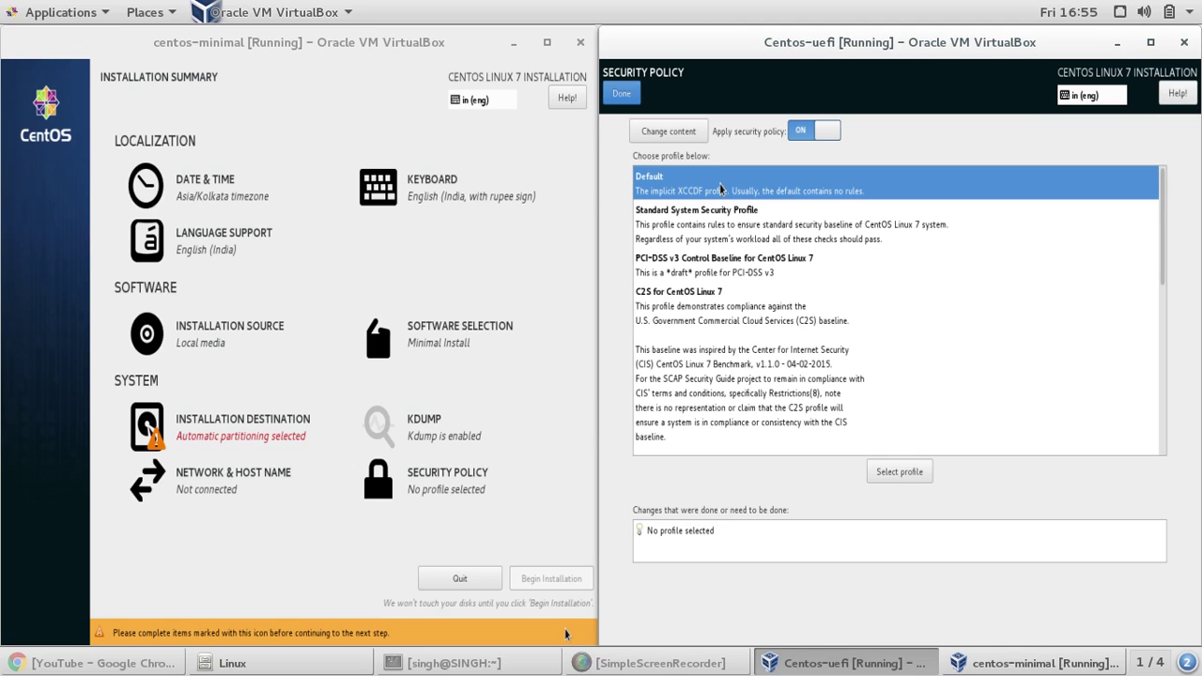
pyautogui.click(622, 95)
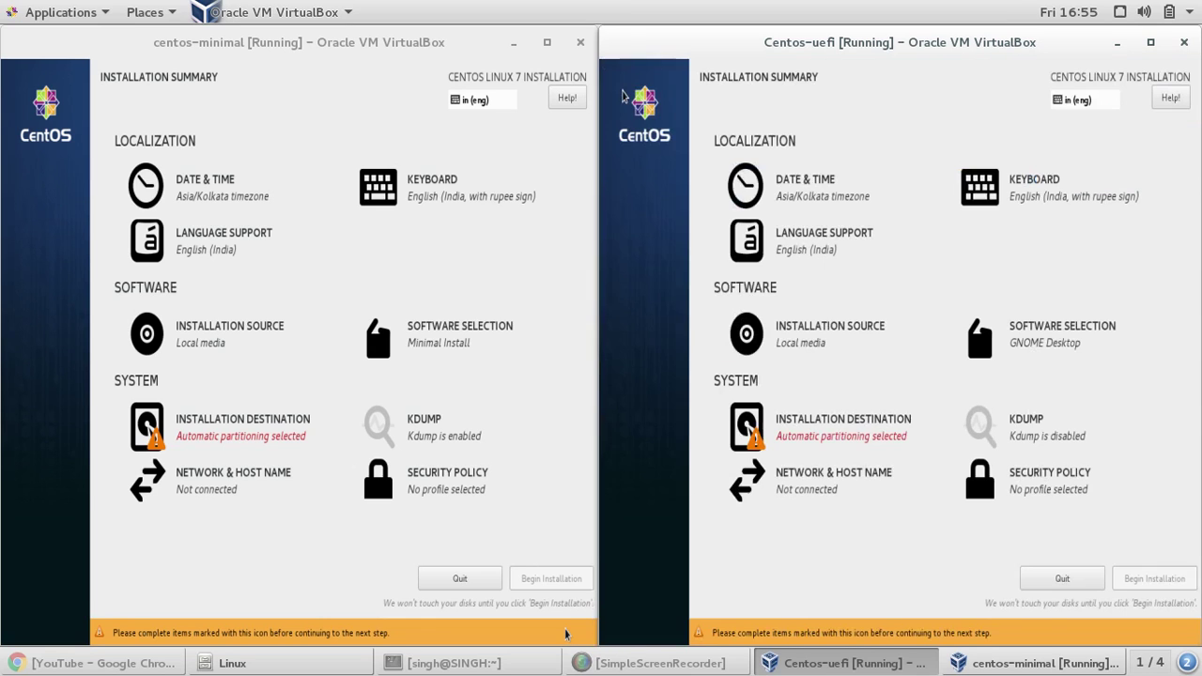
# - Choose manual partitioning for the Centos-uefi 16 GiB disk
pyautogui.click(836, 426)
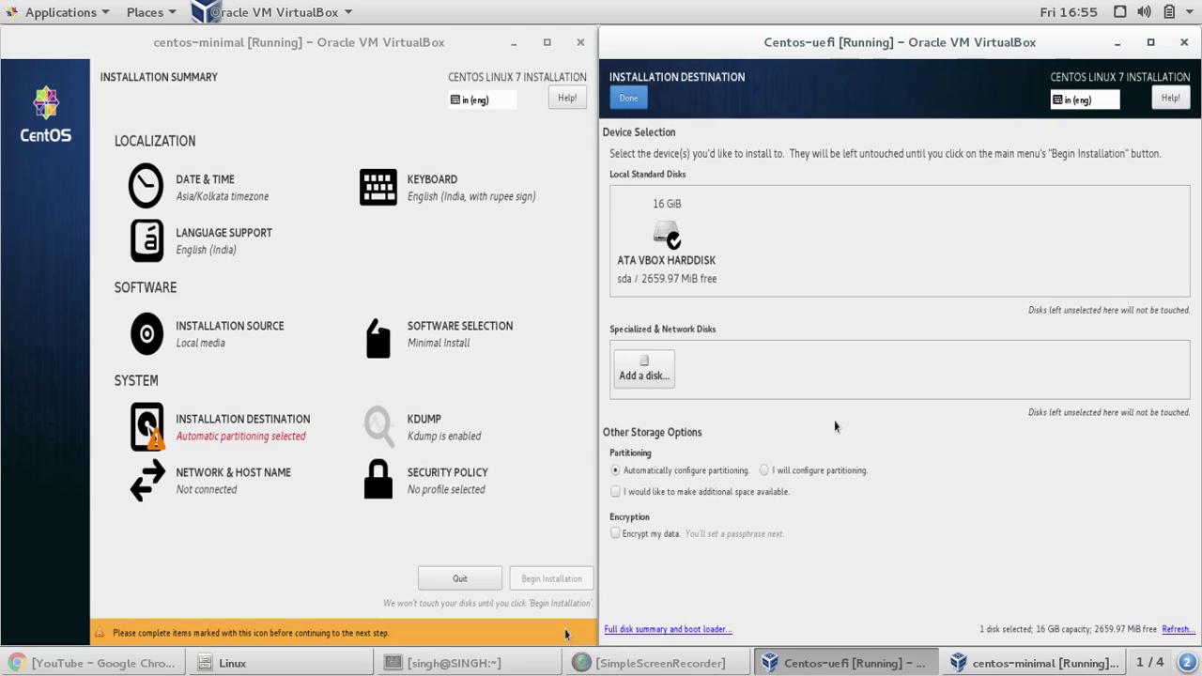
pyautogui.click(766, 471)
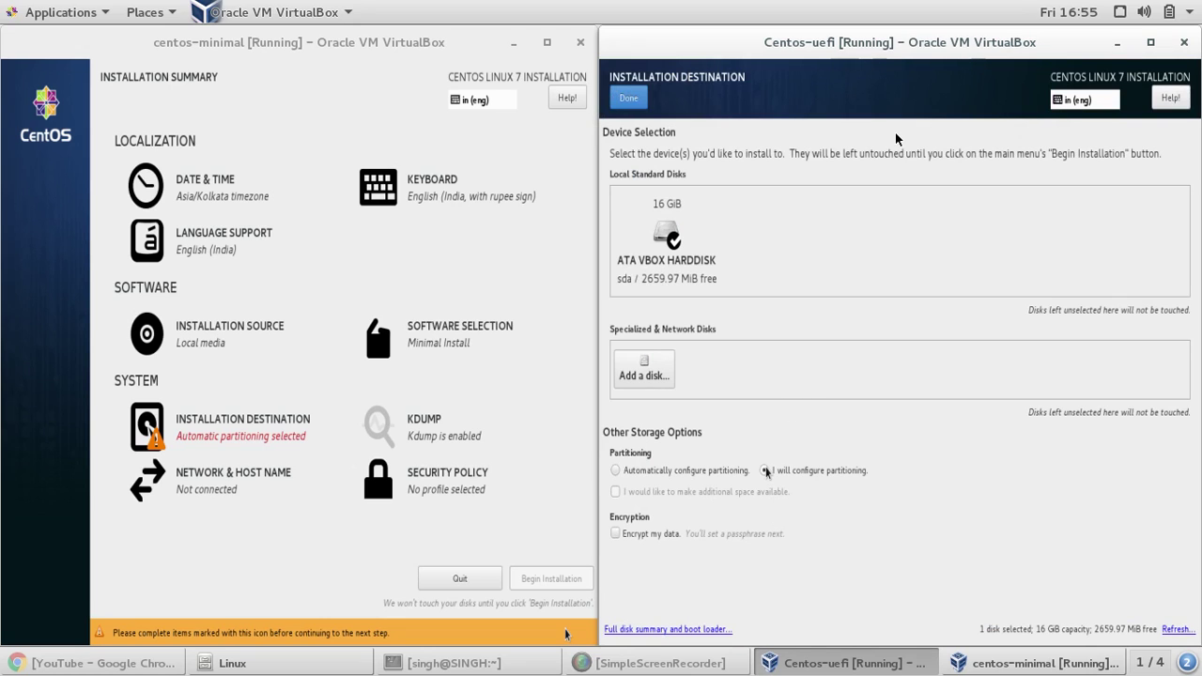
pyautogui.click(312, 125)
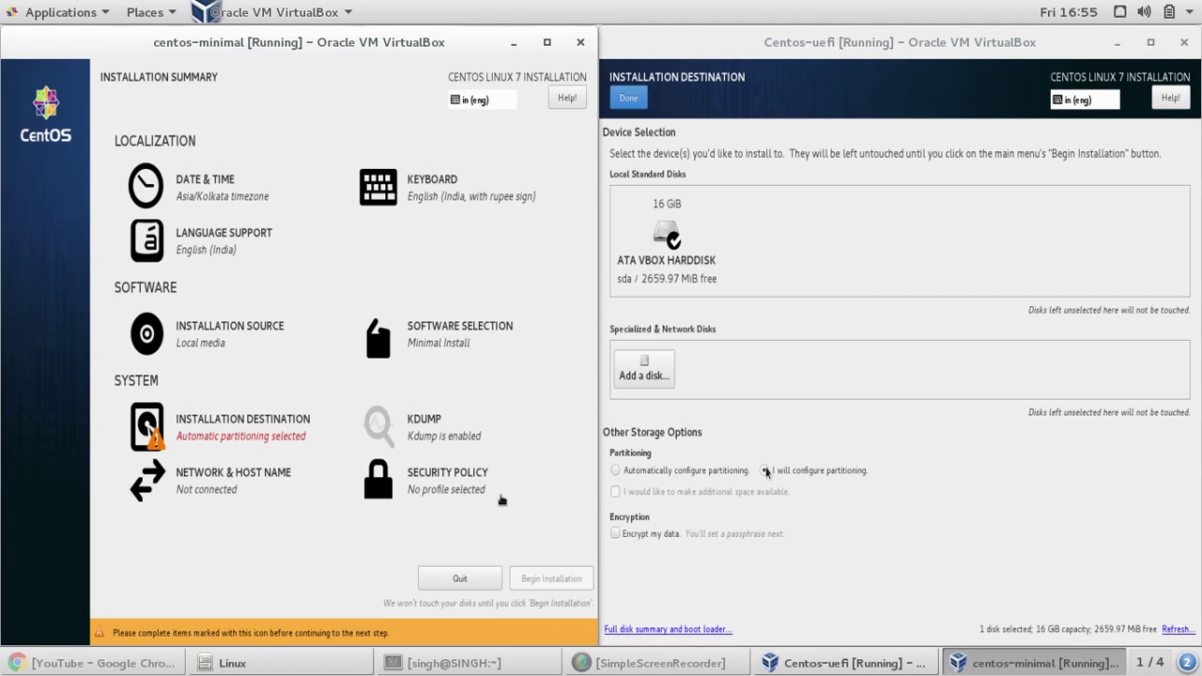
# - Select GNOME Desktop as the centos-minimal base environment
pyautogui.click(220, 194)
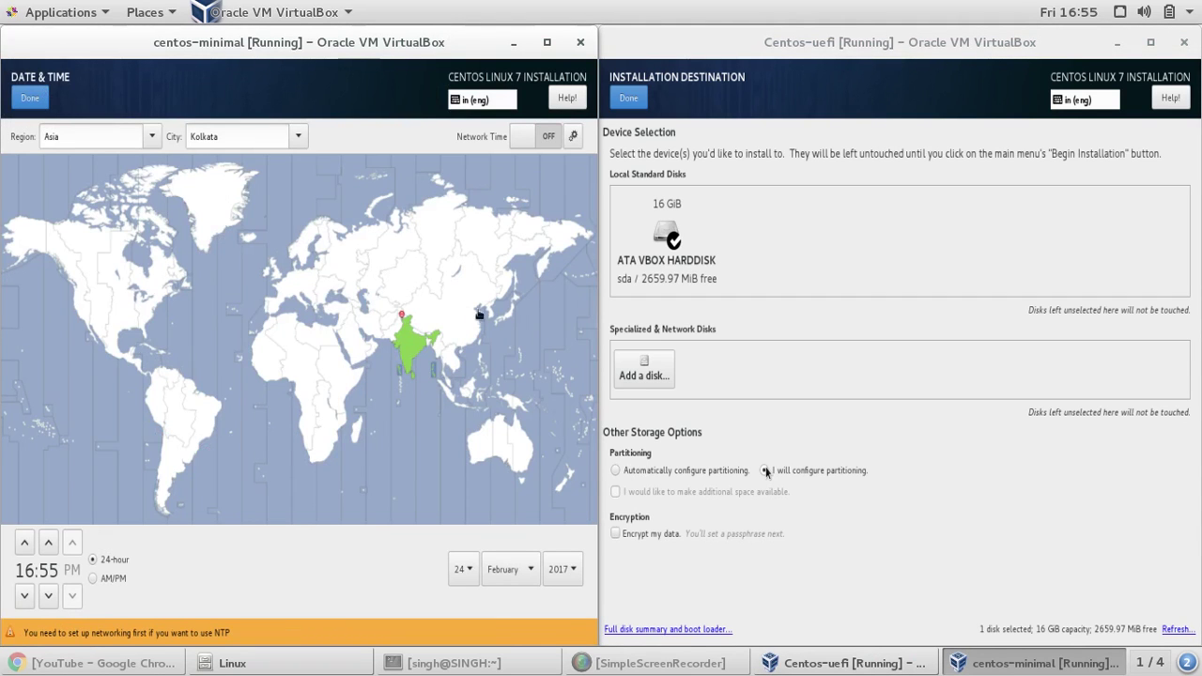
pyautogui.click(31, 98)
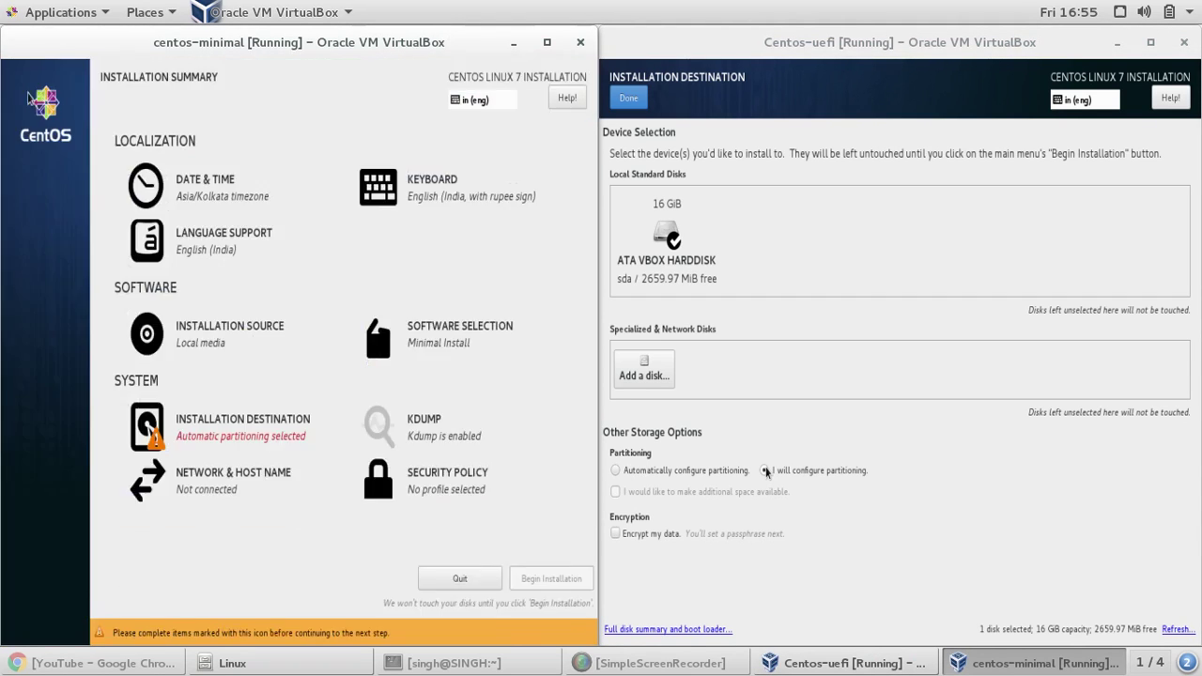
pyautogui.click(441, 331)
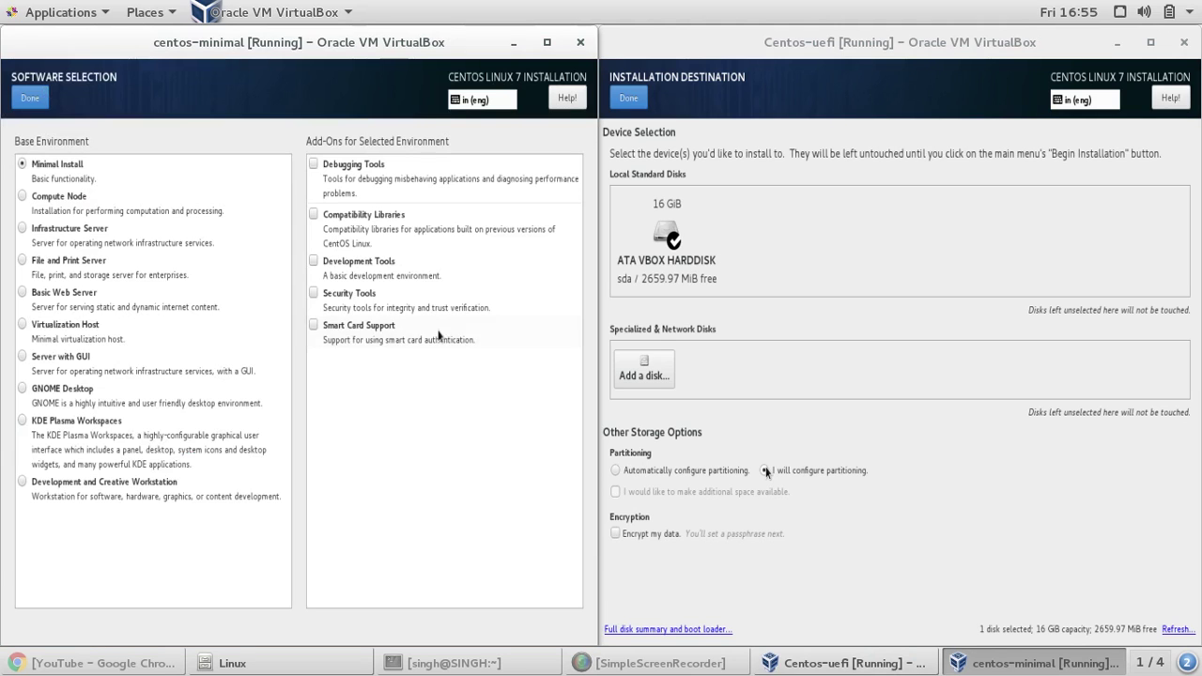
pyautogui.click(26, 391)
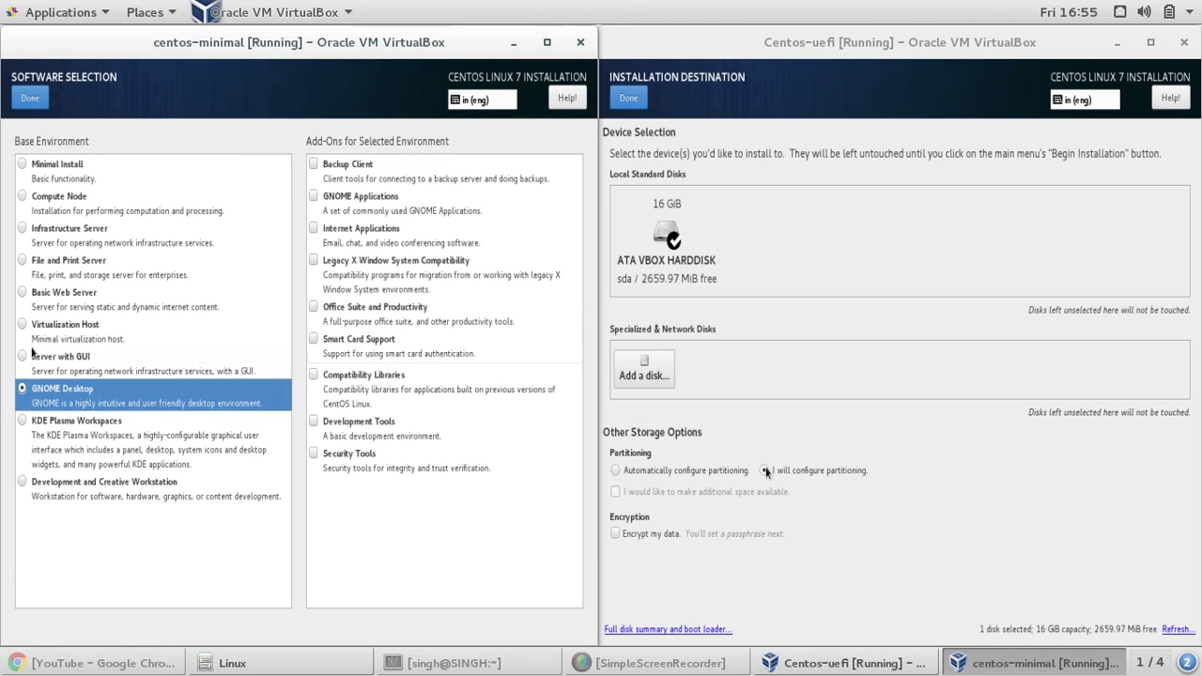
pyautogui.click(30, 98)
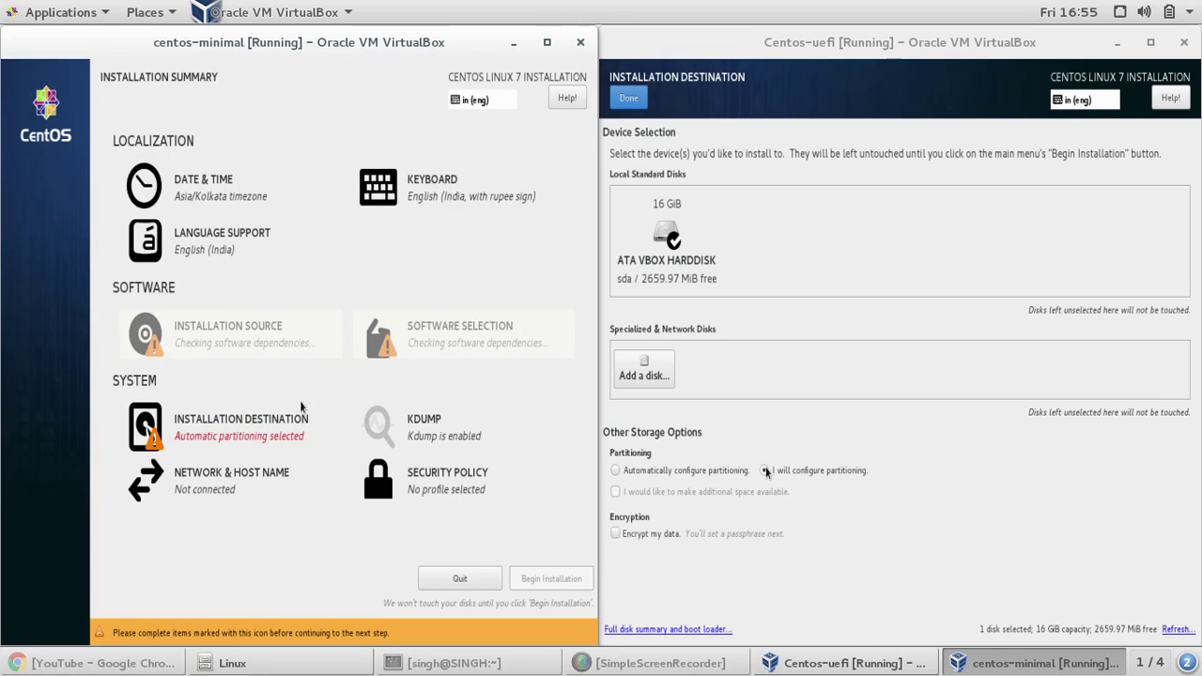
# - Disable kdump and choose manual partitioning for the centos-minimal disk
pyautogui.click(417, 423)
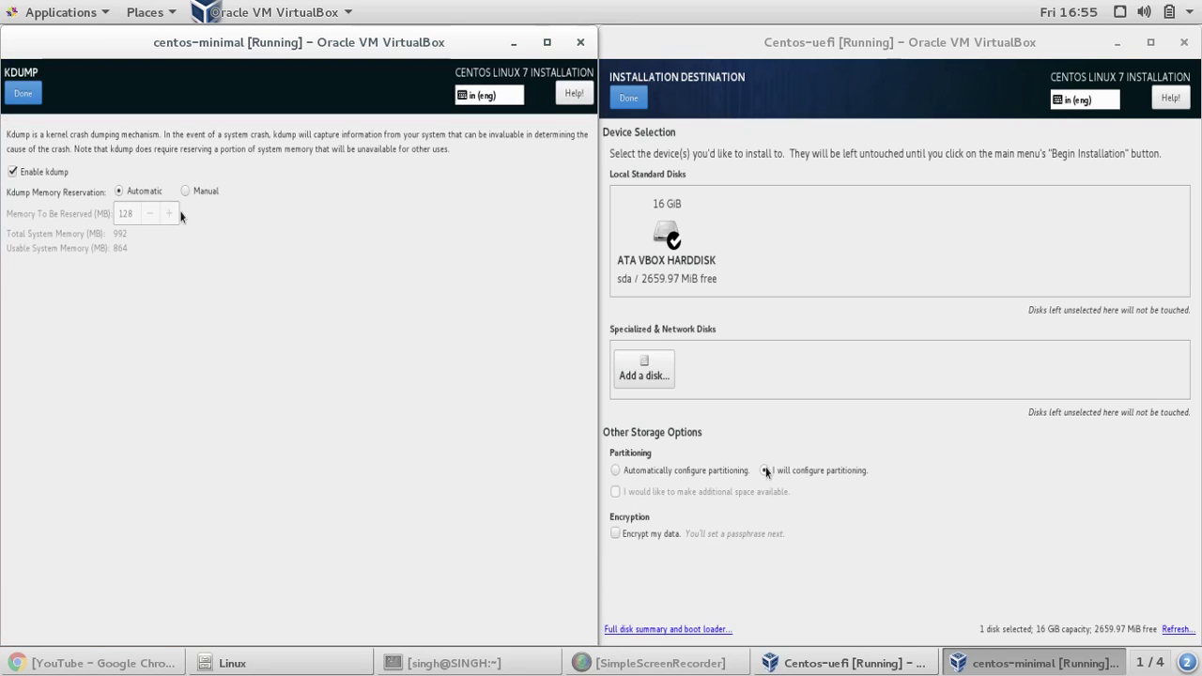
pyautogui.click(29, 177)
pyautogui.click(25, 96)
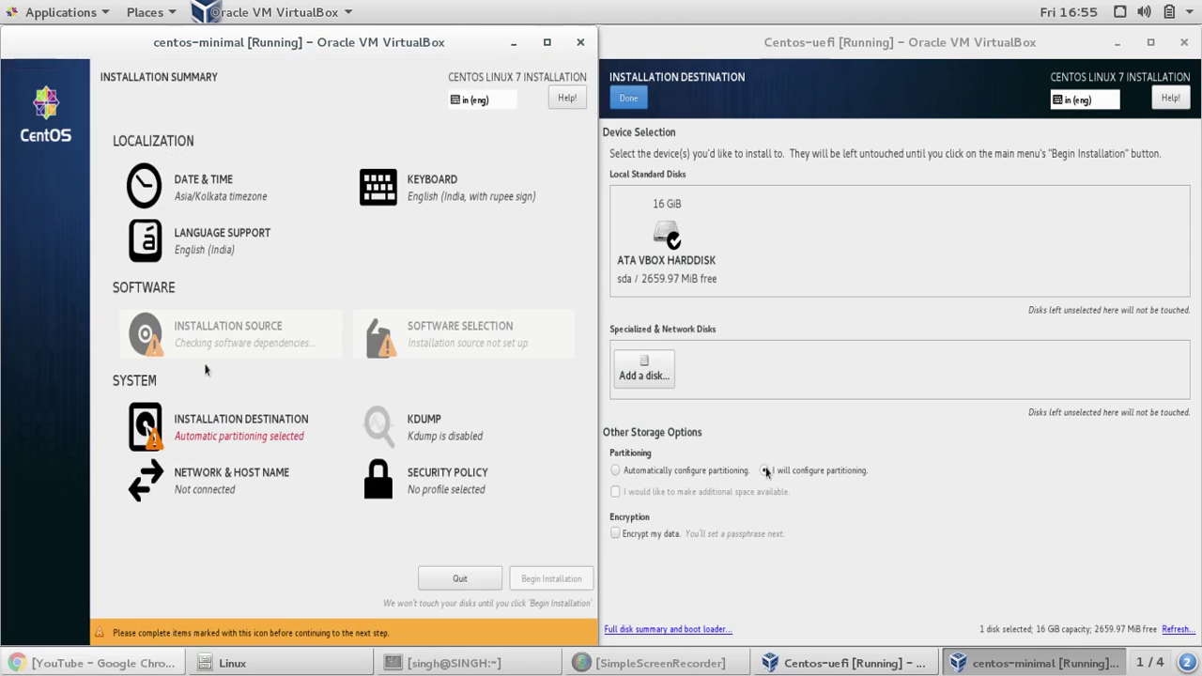
pyautogui.click(201, 424)
pyautogui.click(165, 470)
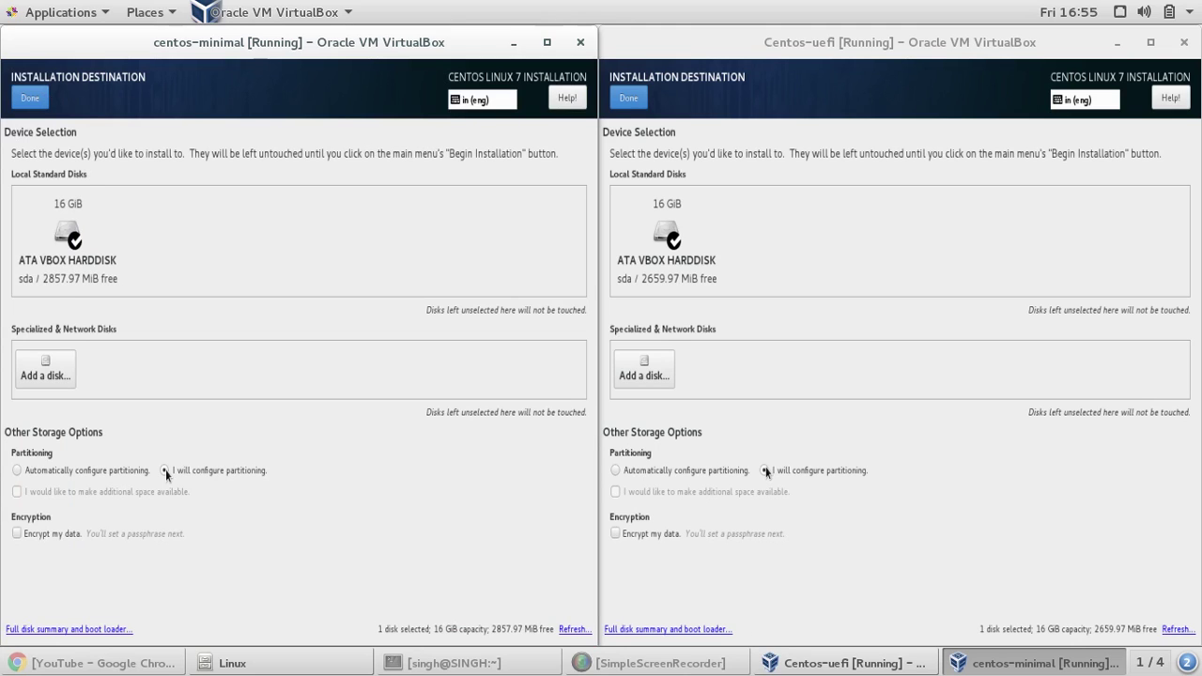
# - Delete the old sda1 and Unknown Linux partitions from the centos-minimal disk
pyautogui.click(34, 102)
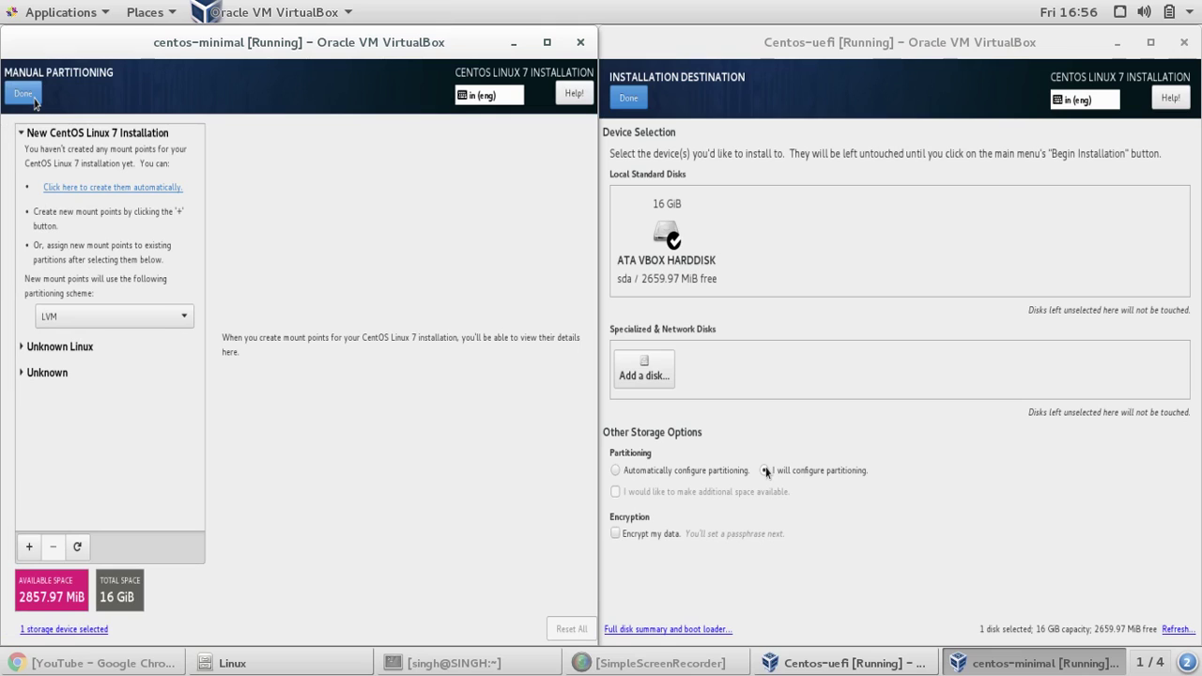
pyautogui.click(56, 374)
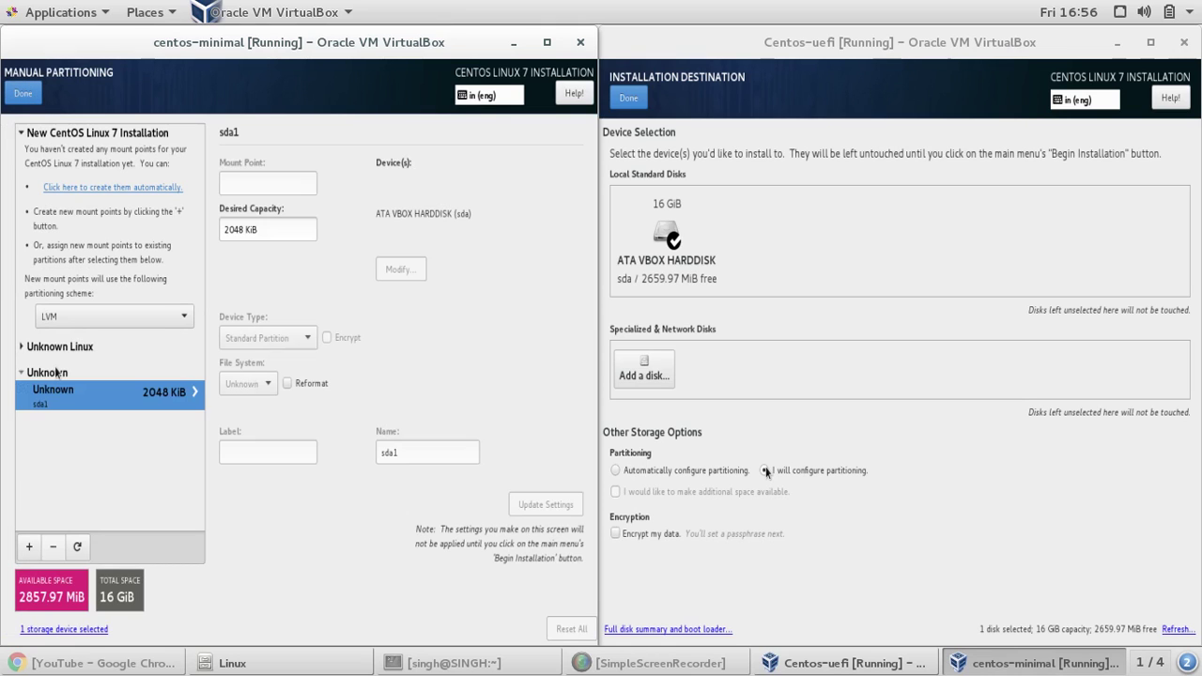
pyautogui.click(52, 548)
pyautogui.click(390, 378)
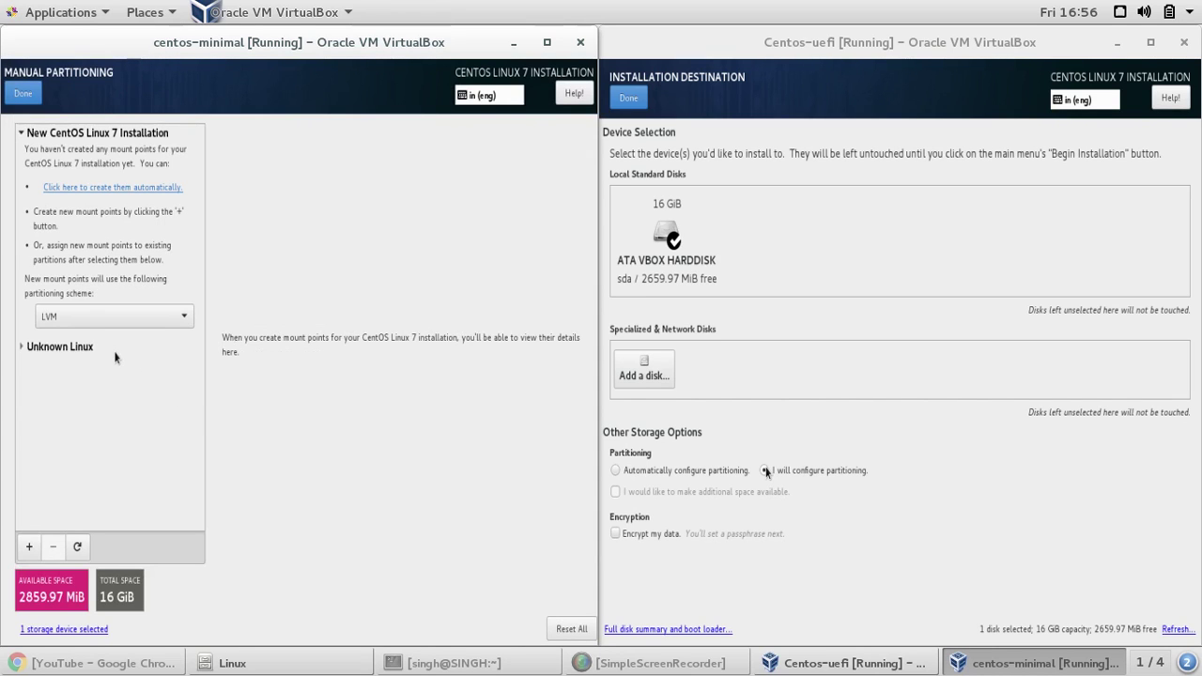
pyautogui.click(115, 351)
pyautogui.click(53, 545)
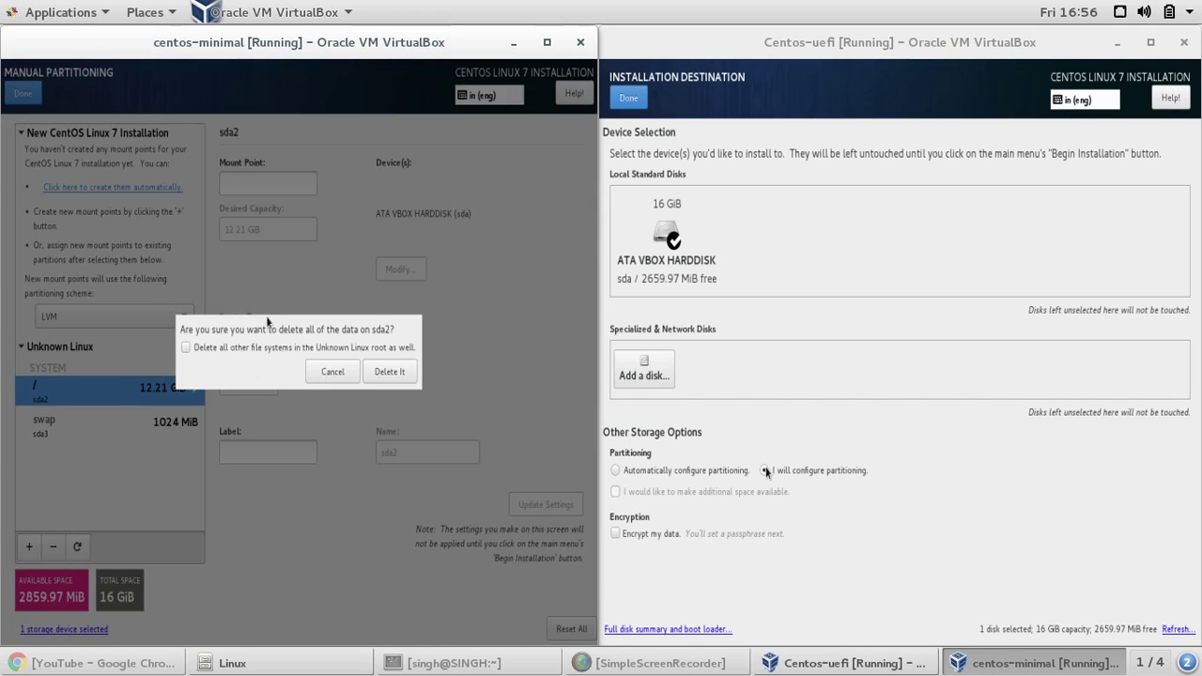
pyautogui.click(262, 345)
pyautogui.click(389, 372)
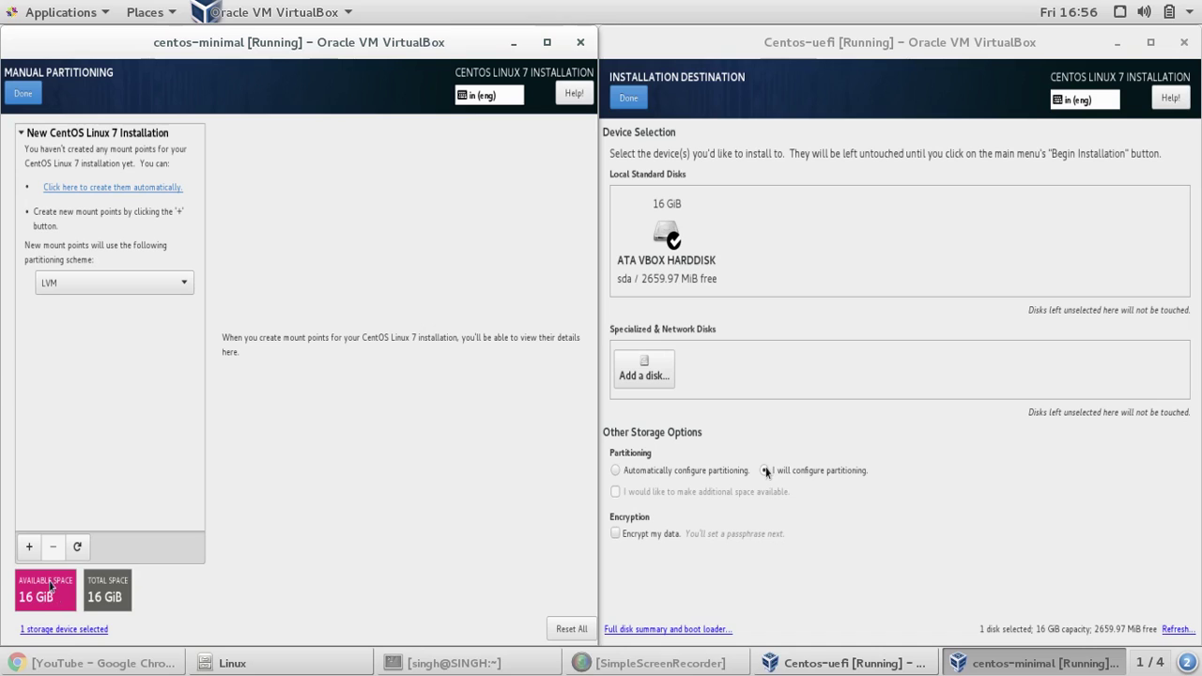
# - Set the partitioning scheme to Standard Partition and begin adding a mount point
pyautogui.click(166, 282)
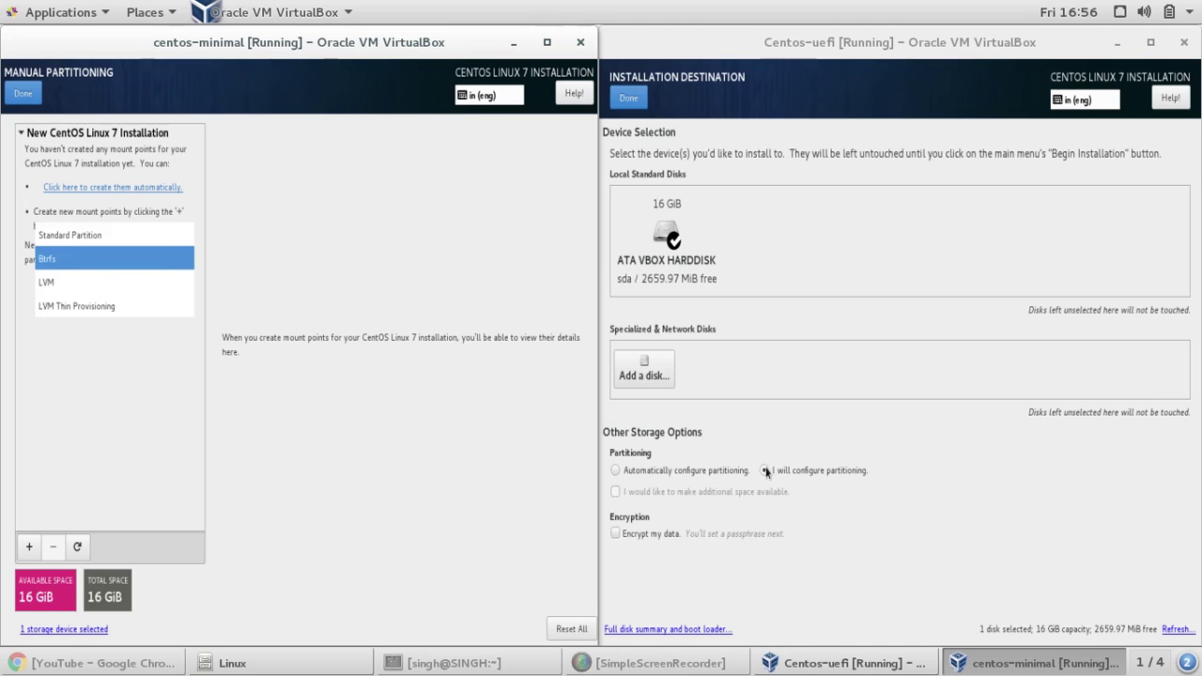
pyautogui.click(163, 248)
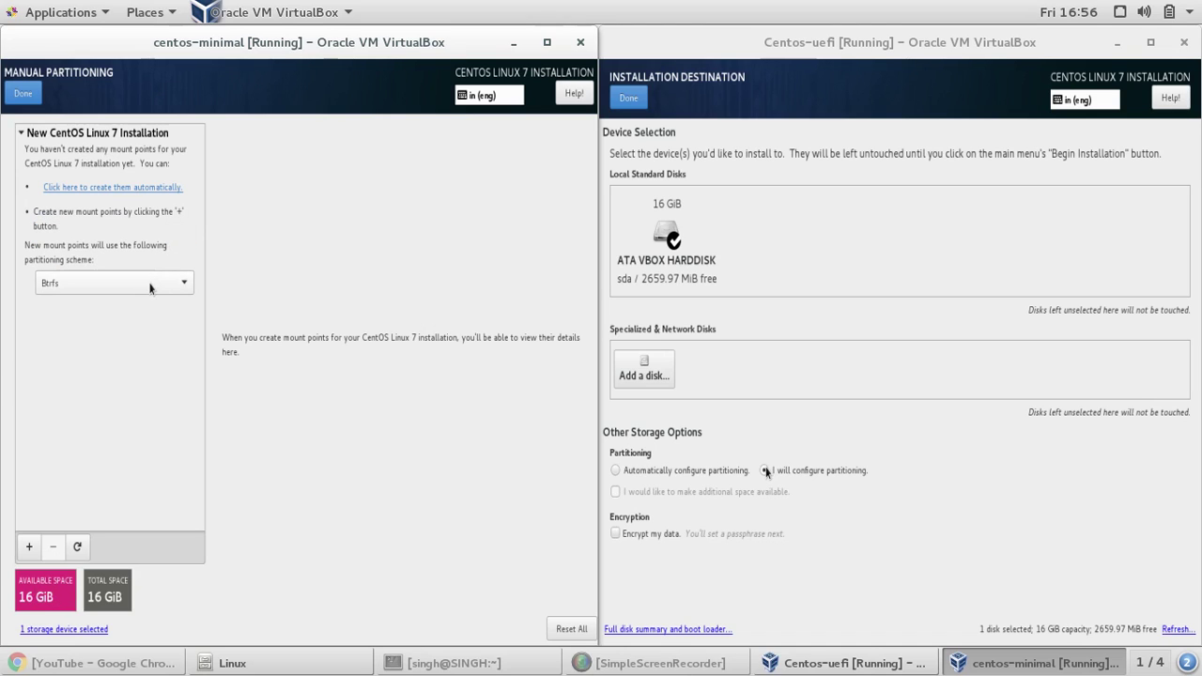
pyautogui.click(153, 282)
pyautogui.click(156, 261)
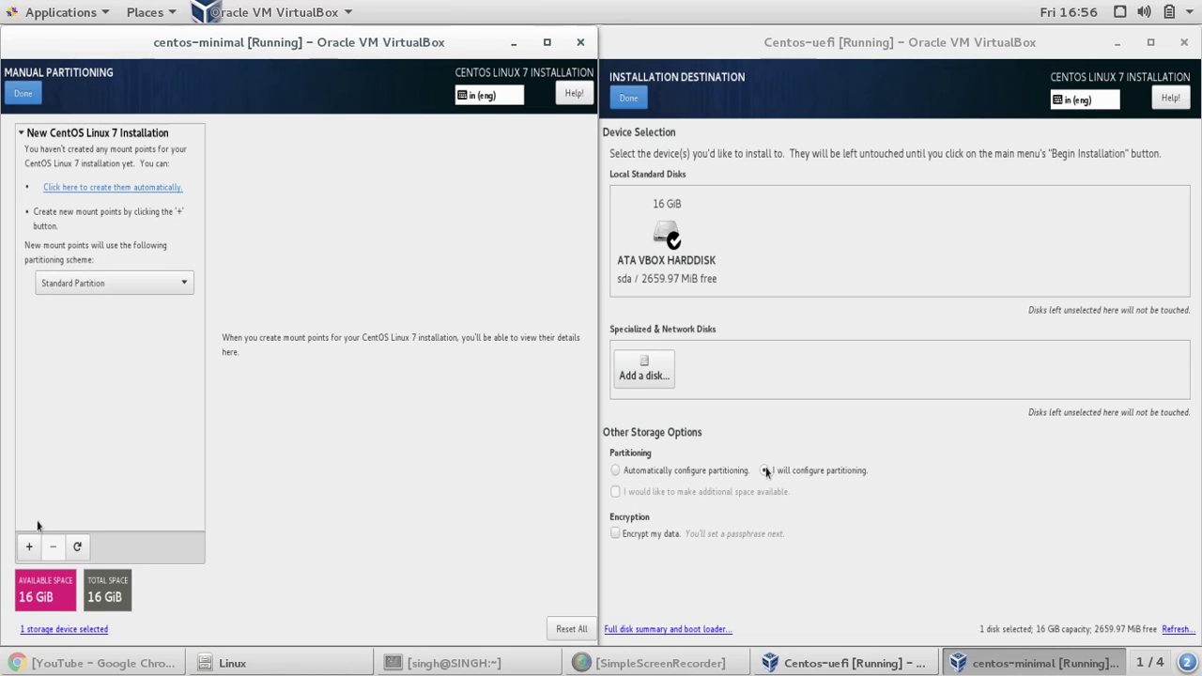
pyautogui.click(30, 547)
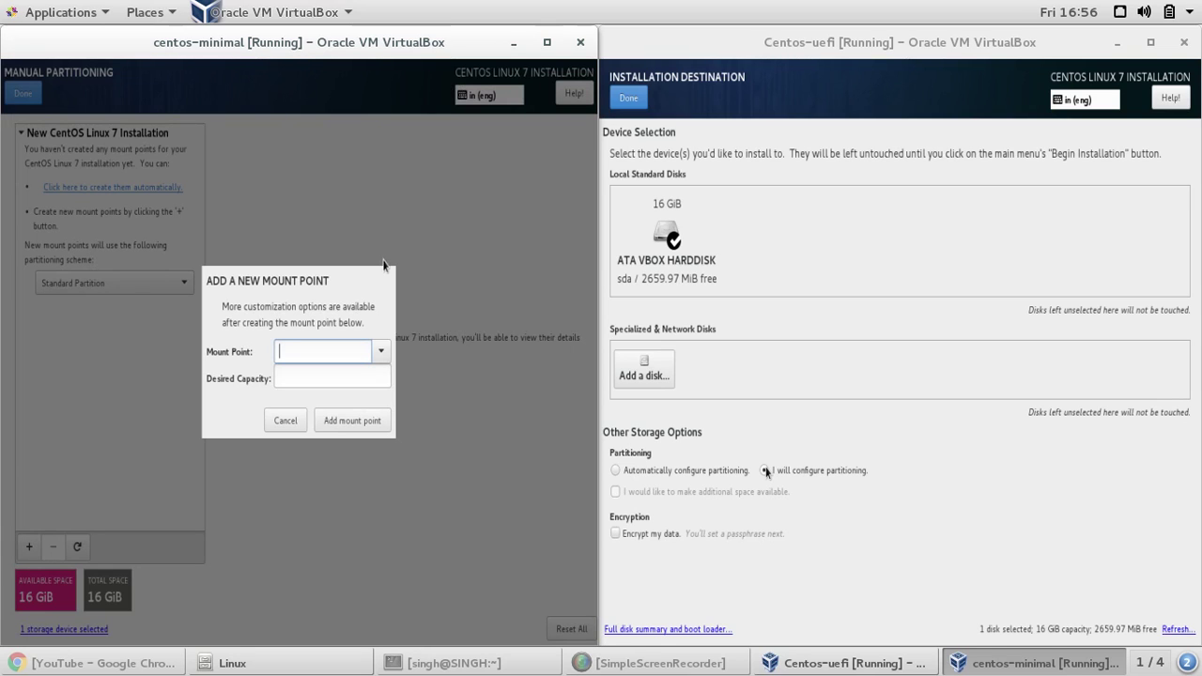
# - List centos-minimal's mount points, then take Centos-uefi on to Manual Partitioning
pyautogui.click(380, 353)
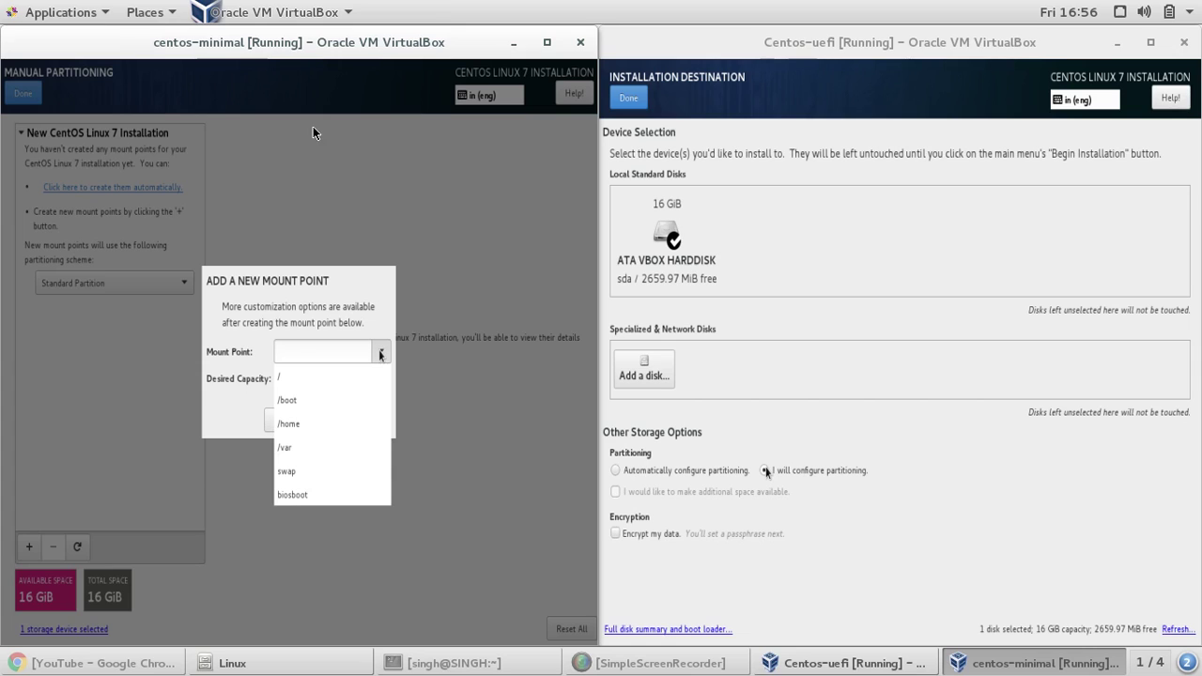
pyautogui.click(844, 244)
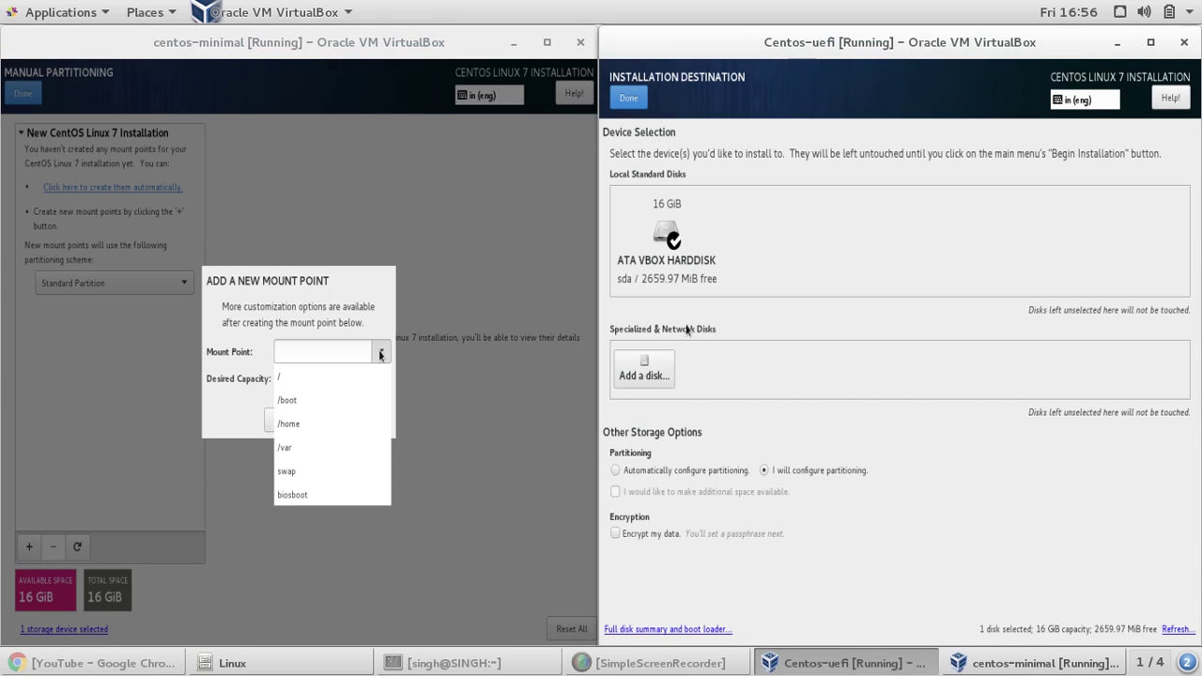
pyautogui.click(627, 100)
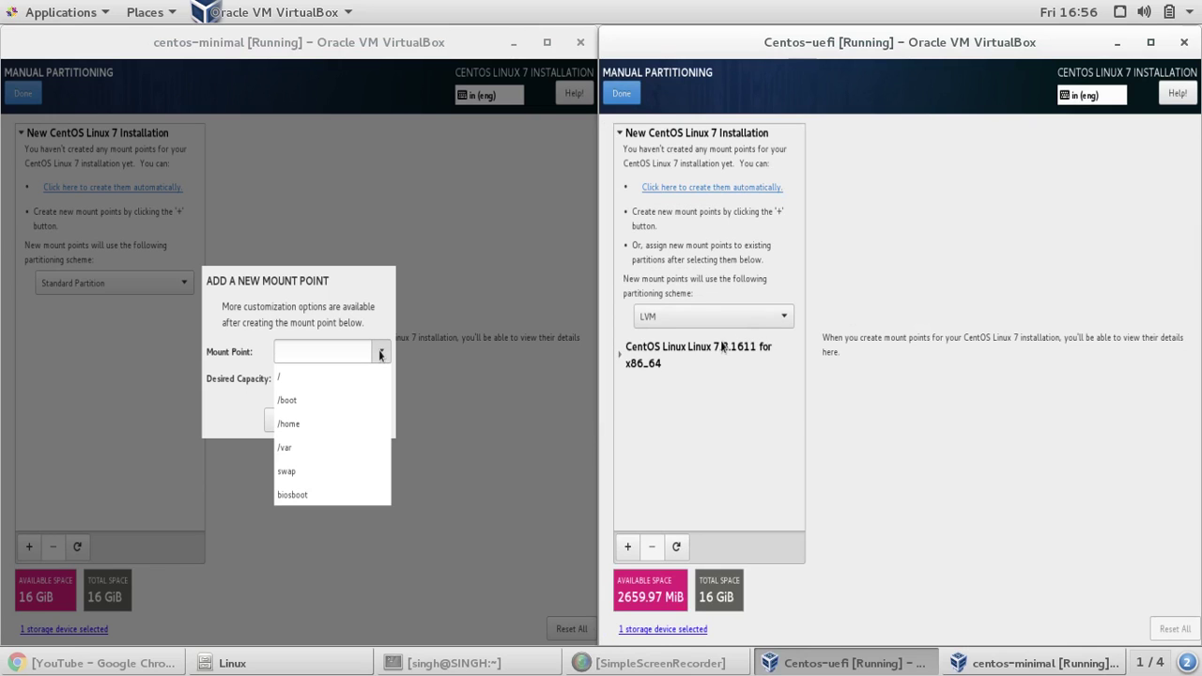
# - Delete the old CentOS Linux 7.3.1611 partitions, including /boot/efi, from the Centos-uefi disk
pyautogui.click(725, 347)
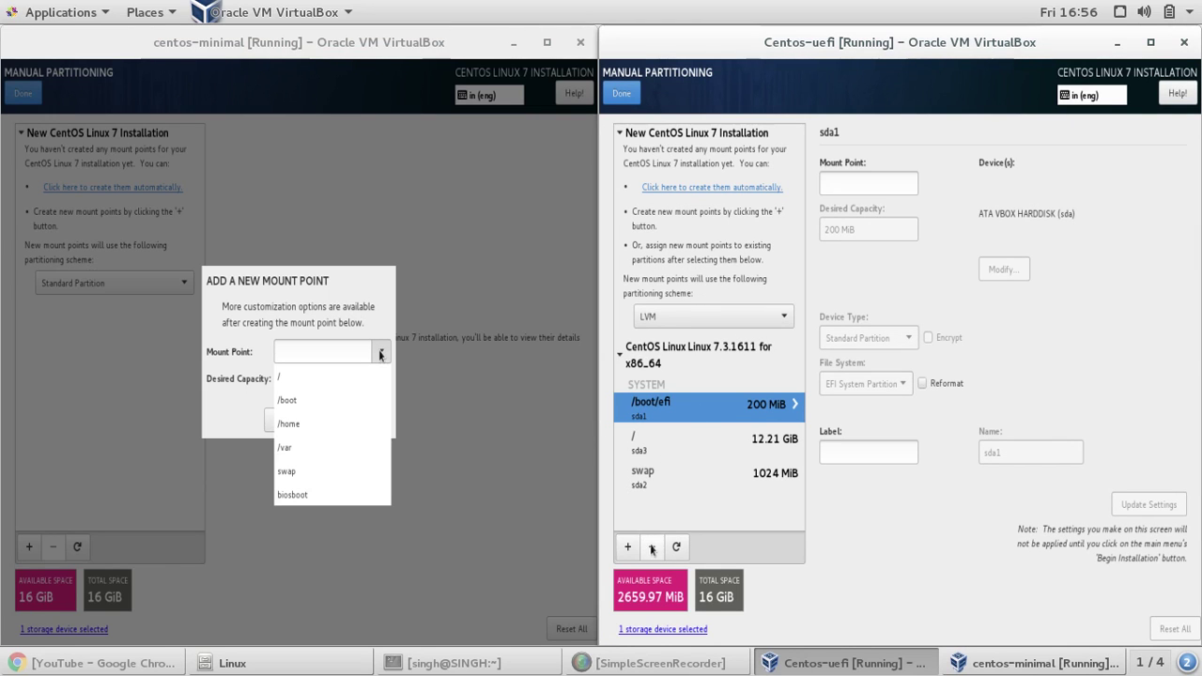
pyautogui.click(652, 546)
pyautogui.click(790, 349)
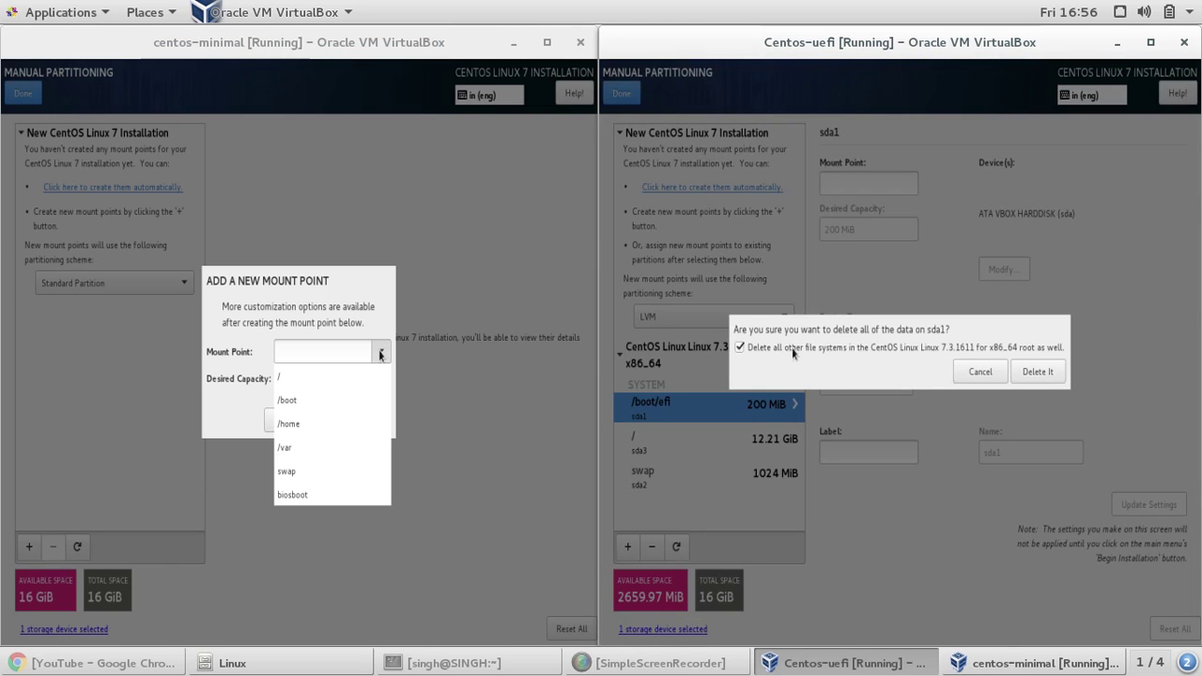
pyautogui.click(1046, 371)
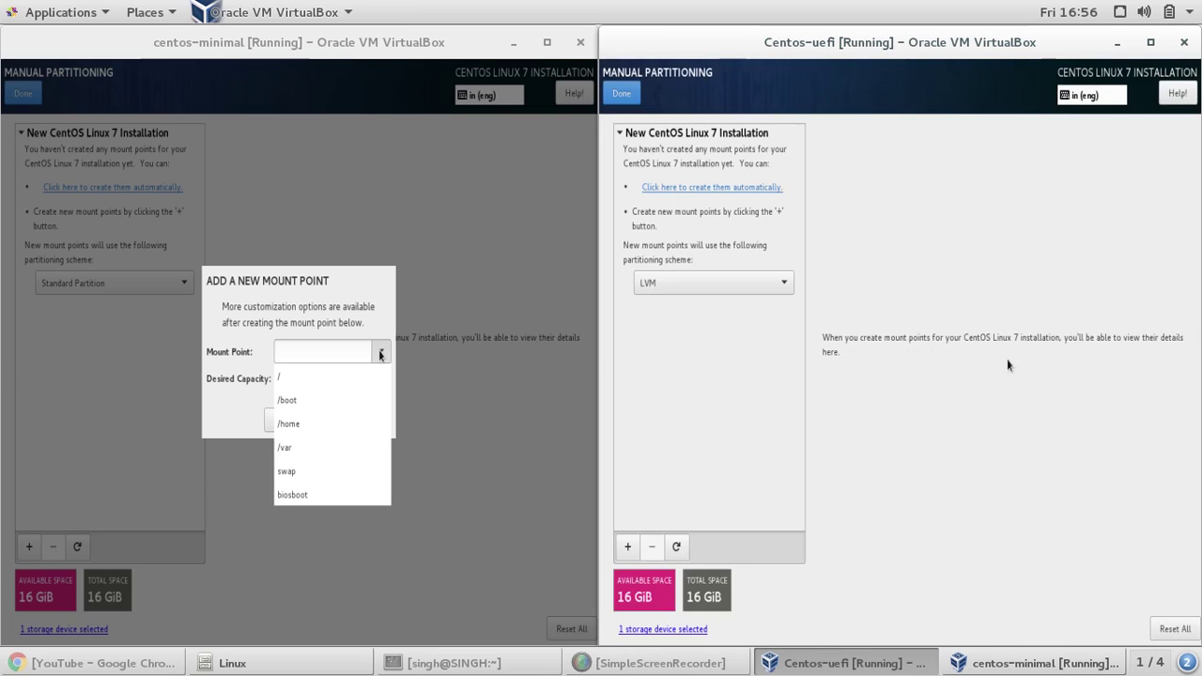
# - Switch Centos-uefi to Standard Partition and begin adding a mount point
pyautogui.click(741, 291)
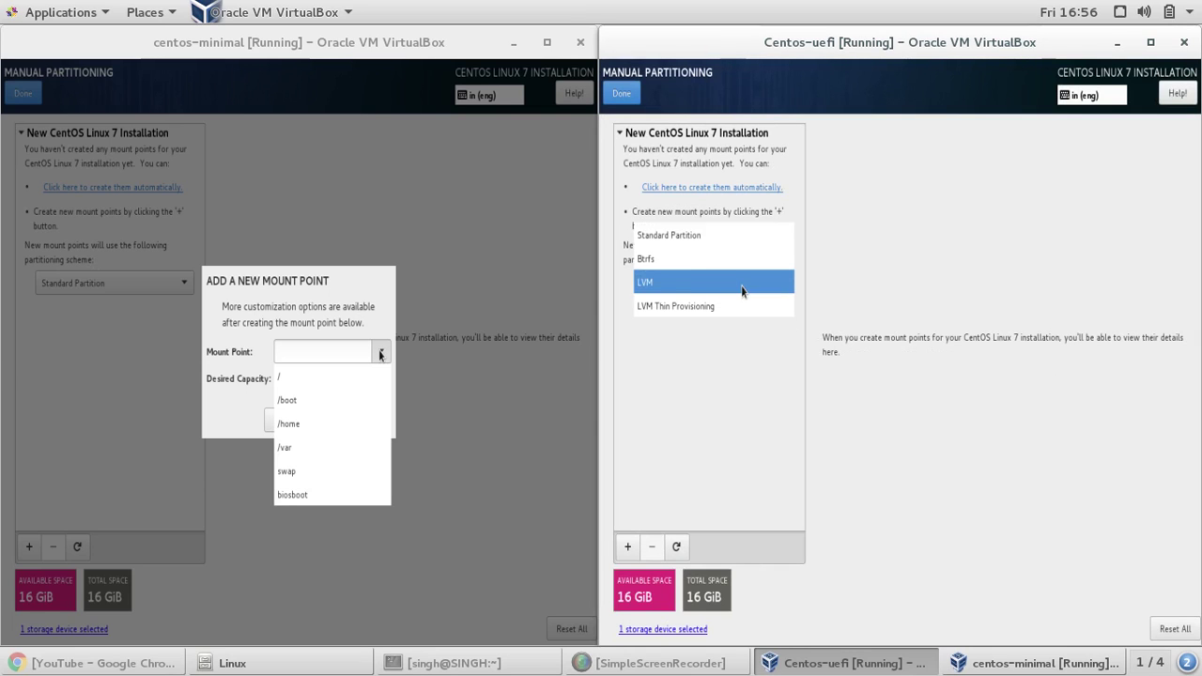
pyautogui.click(742, 235)
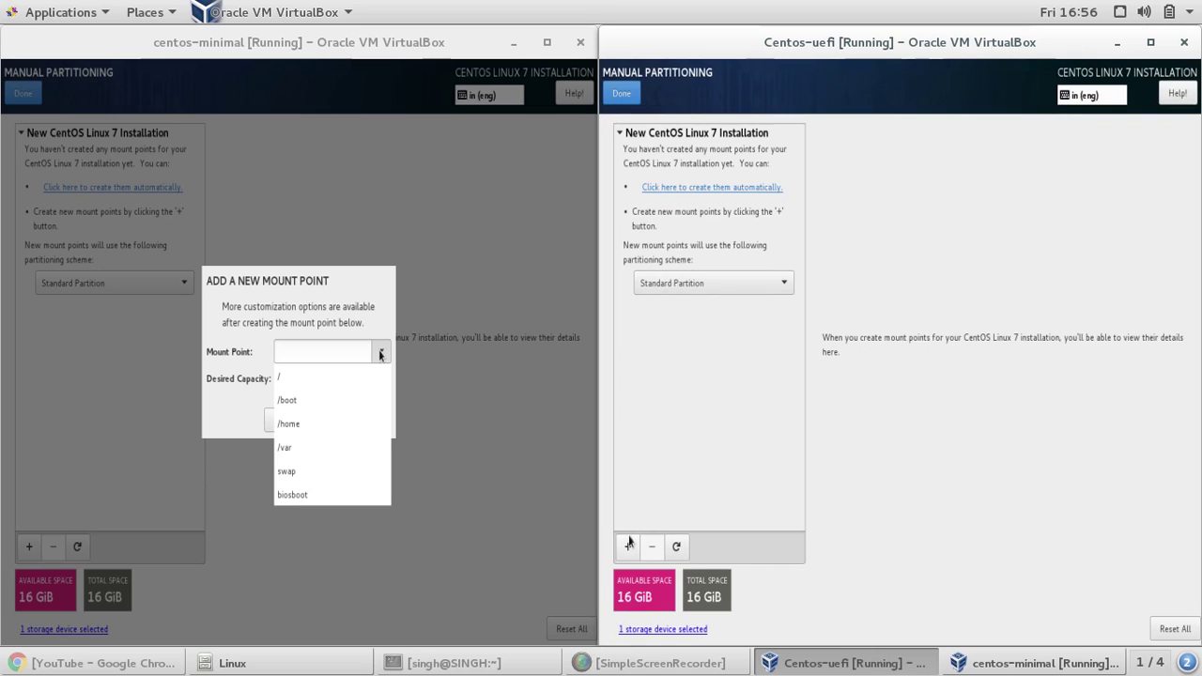
pyautogui.click(627, 547)
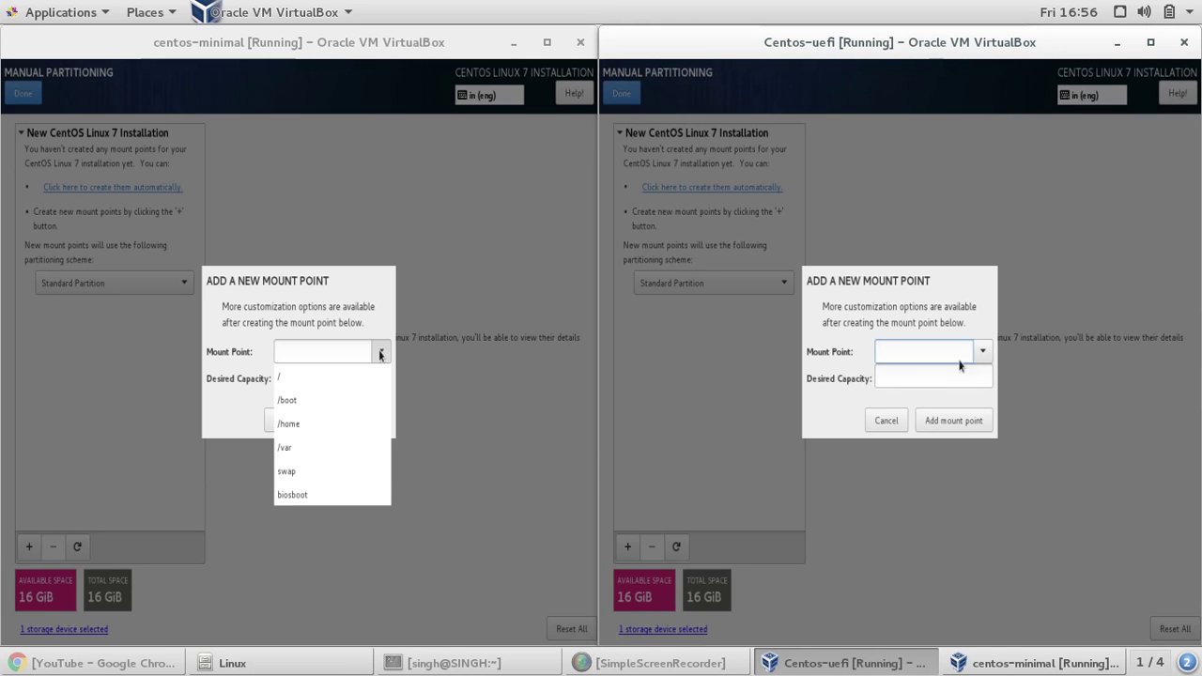
# - Compare Centos-uefi's /boot/efi mount point option with centos-minimal's biosboot
pyautogui.click(981, 353)
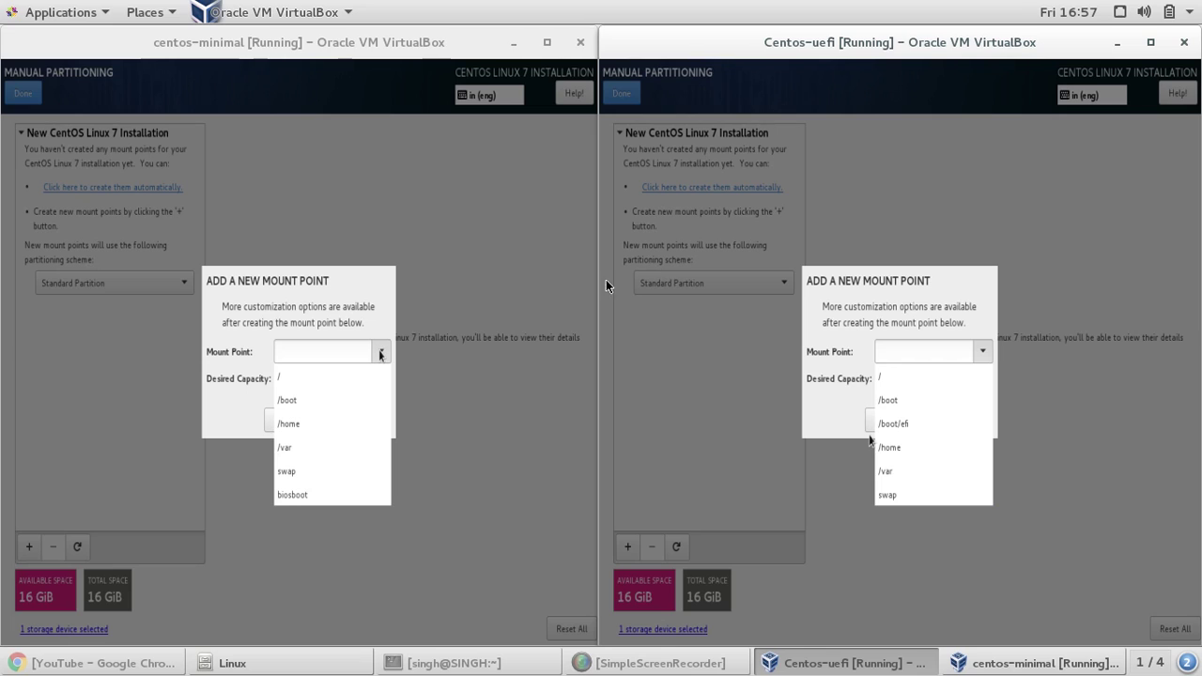
pyautogui.click(377, 346)
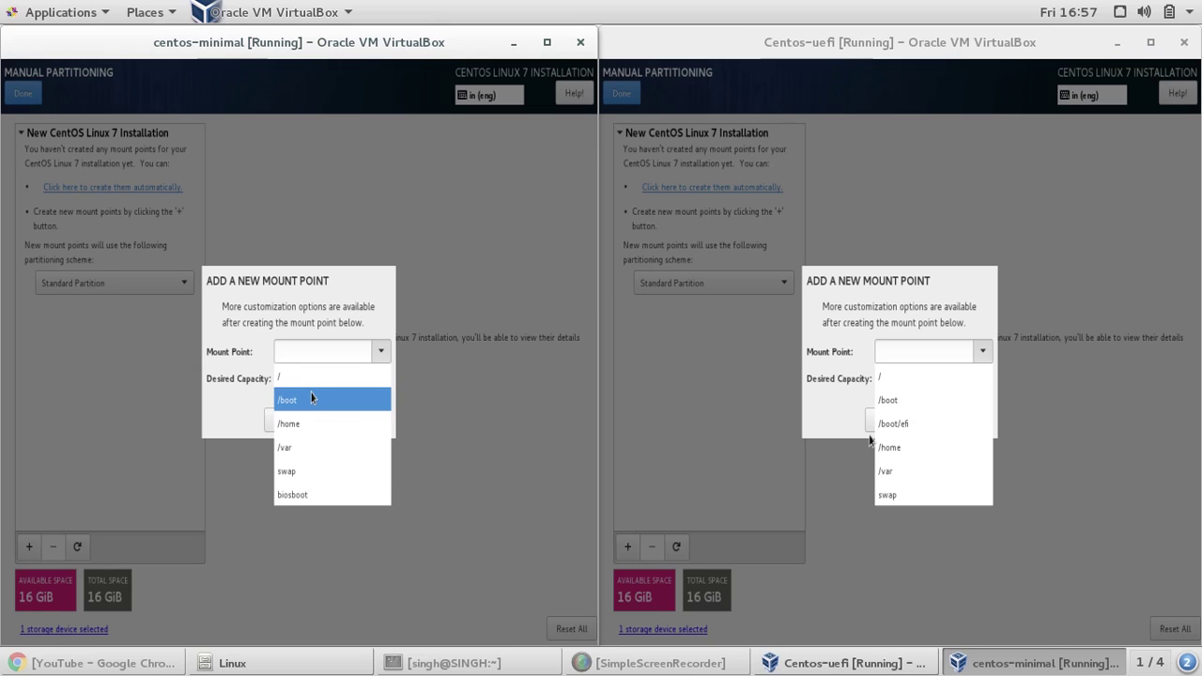
# - Add a biosboot mount point with capacity 200, creating a 2048 KiB BIOS Boot sda1
pyautogui.click(305, 495)
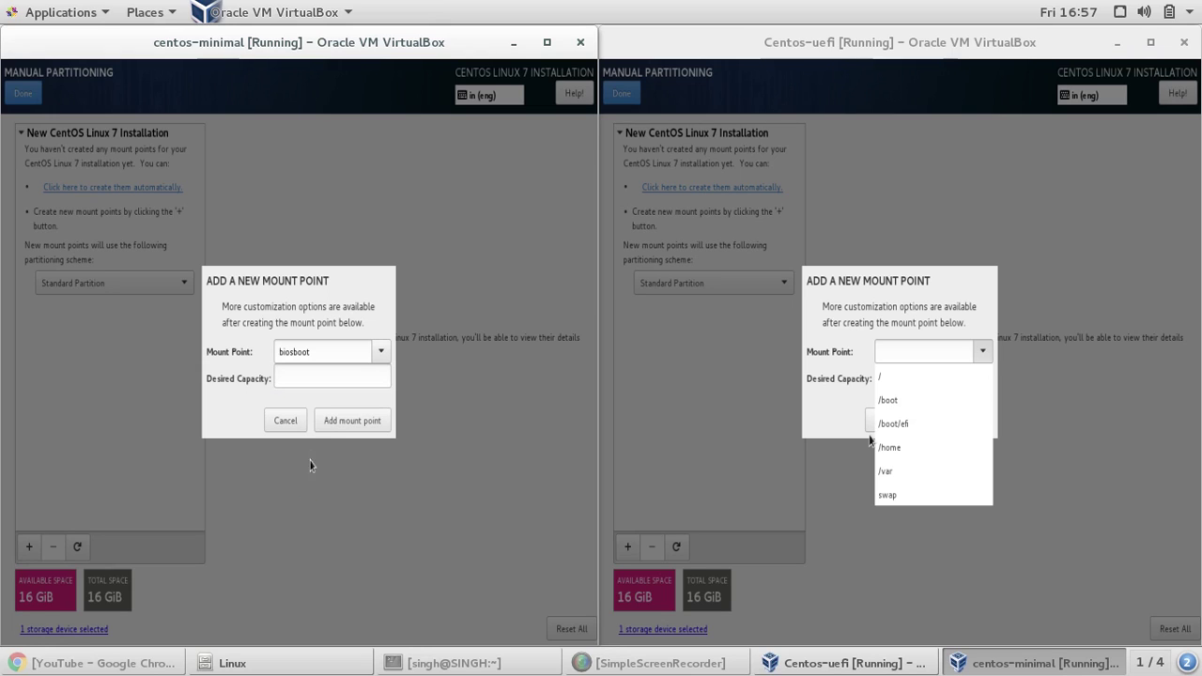
pyautogui.click(319, 373)
pyautogui.write('200')
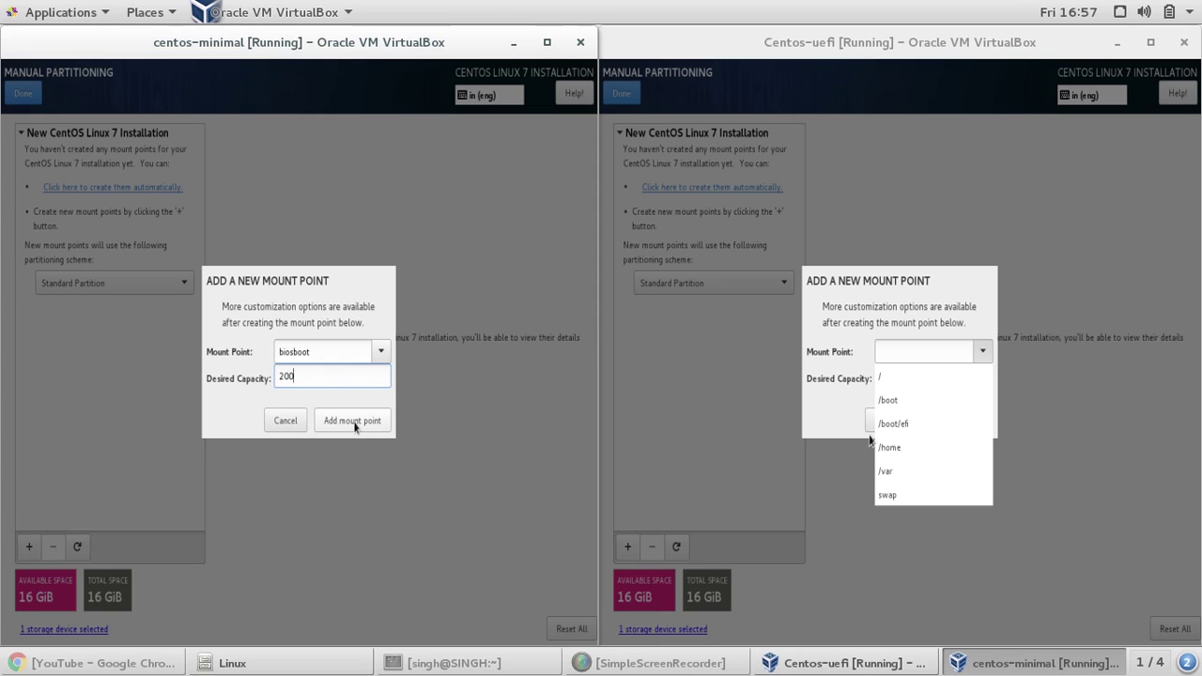
pyautogui.click(354, 424)
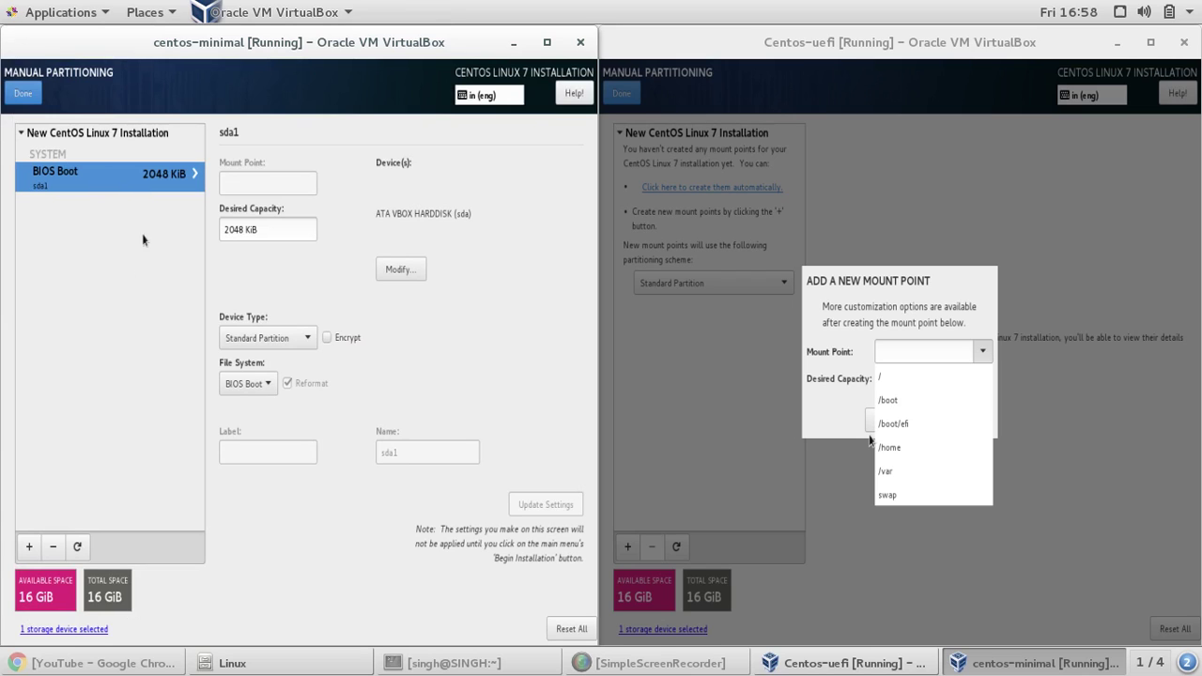
# - Add a root (/) mount point of 12500 MiB (12.21 GiB) to the centos-minimal disk
pyautogui.click(33, 556)
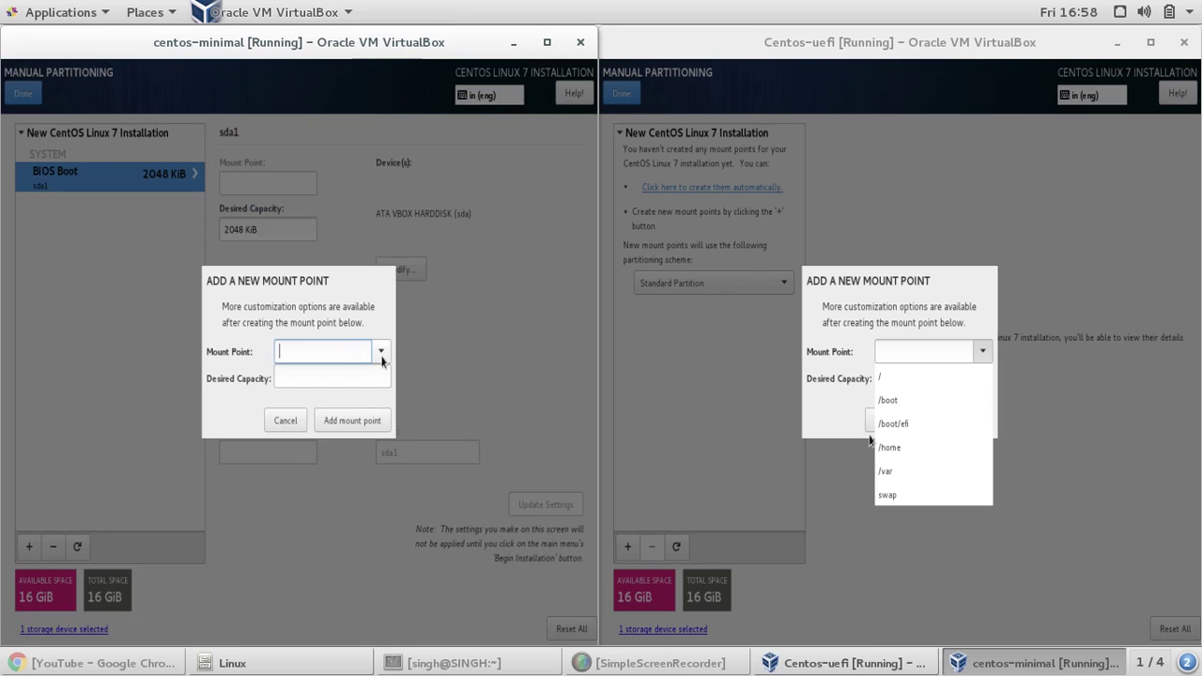
pyautogui.click(381, 353)
pyautogui.click(368, 377)
pyautogui.click(354, 380)
pyautogui.write('12500')
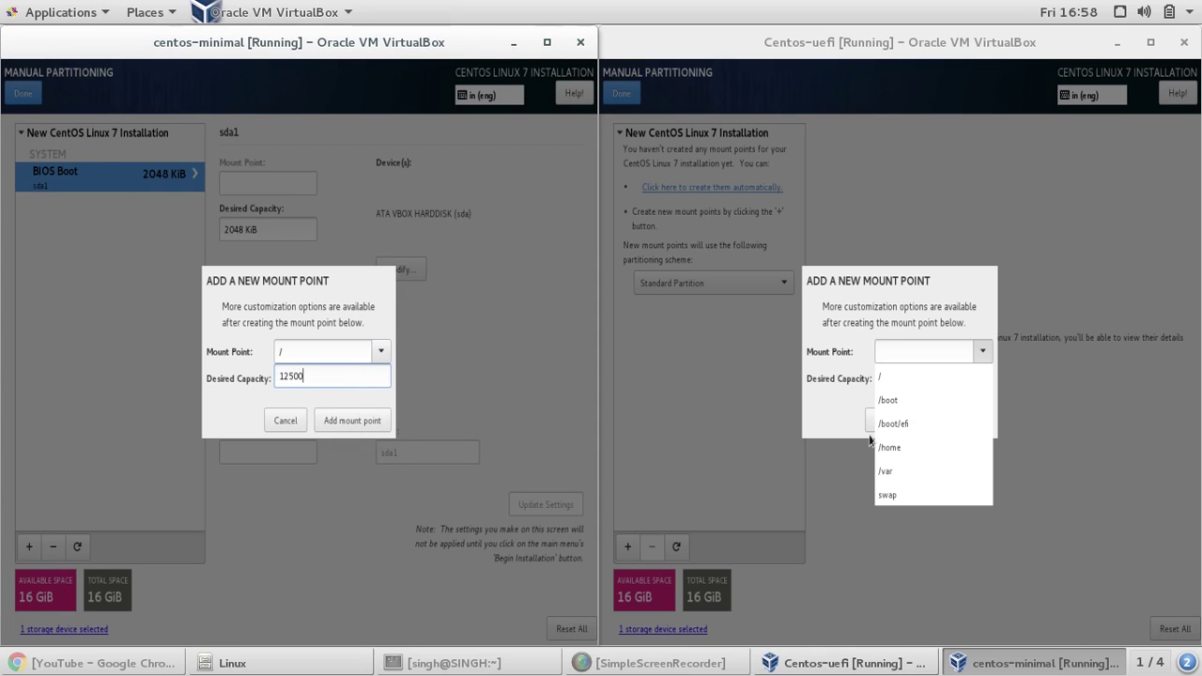
pyautogui.click(355, 420)
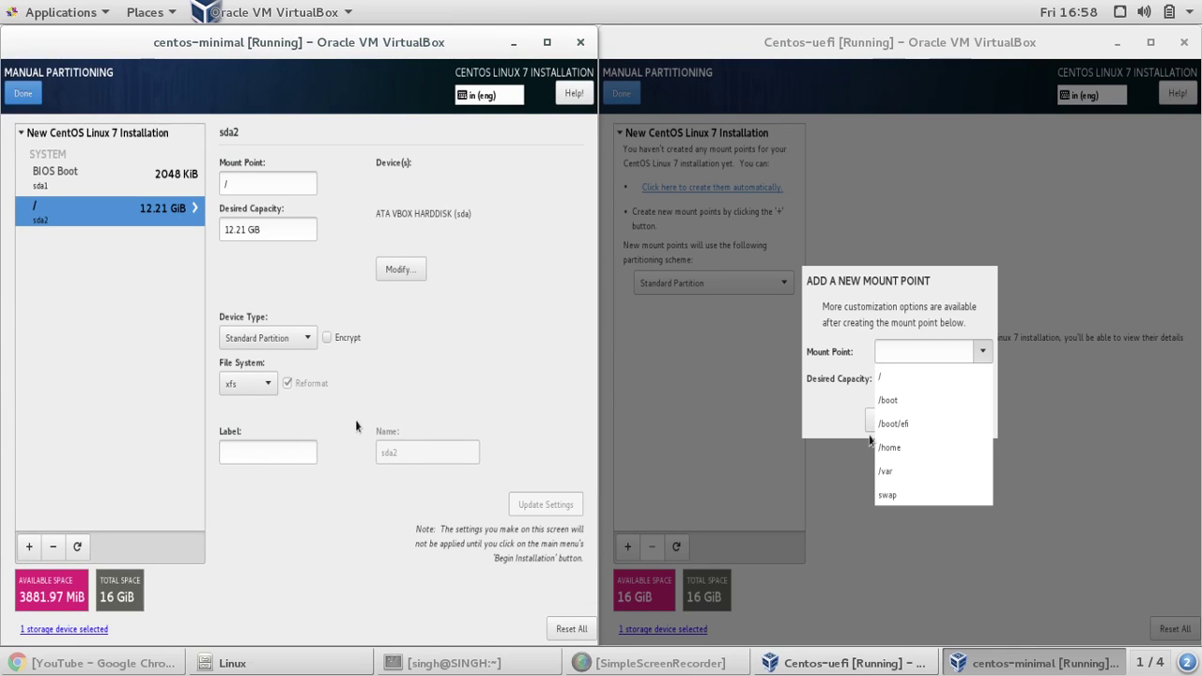
# - Add a 1024 MiB swap mount point to the centos-minimal disk
pyautogui.click(31, 545)
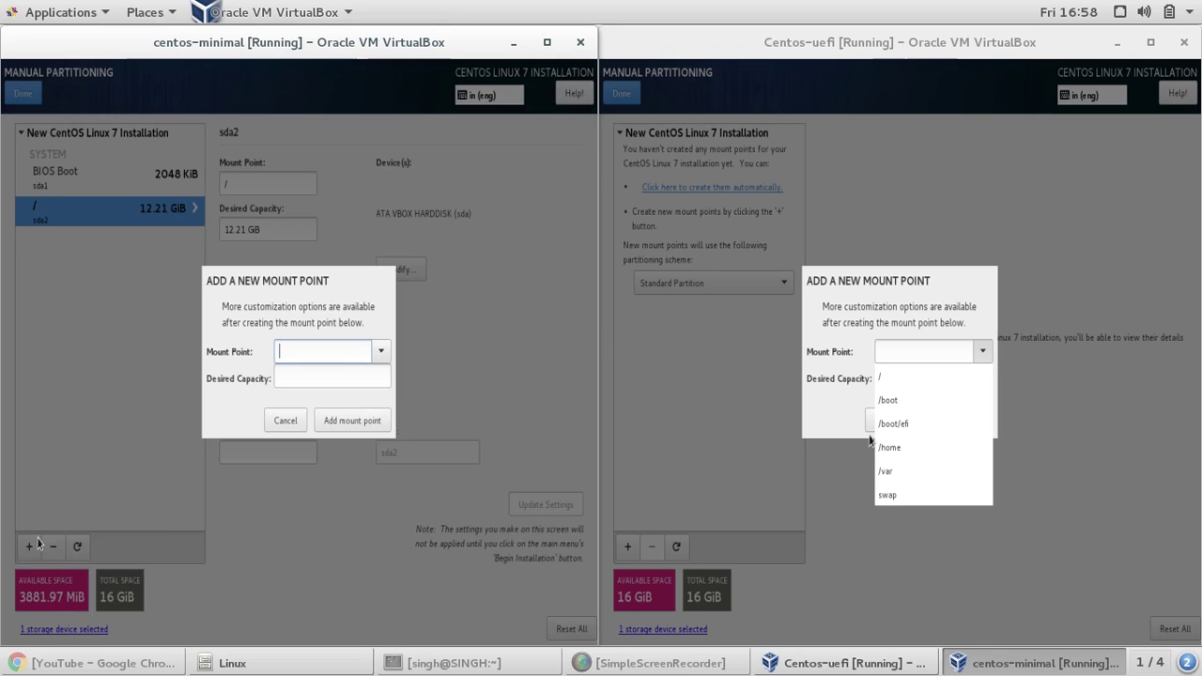
pyautogui.click(381, 355)
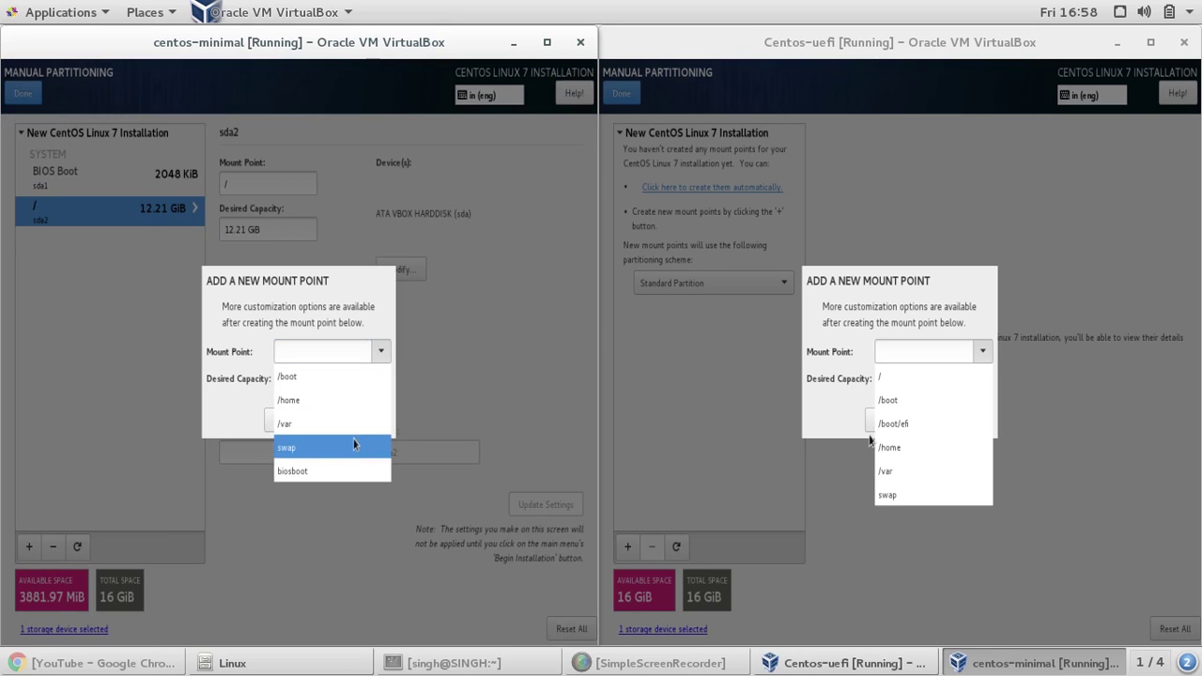
pyautogui.click(353, 447)
pyautogui.click(344, 379)
pyautogui.write('1024')
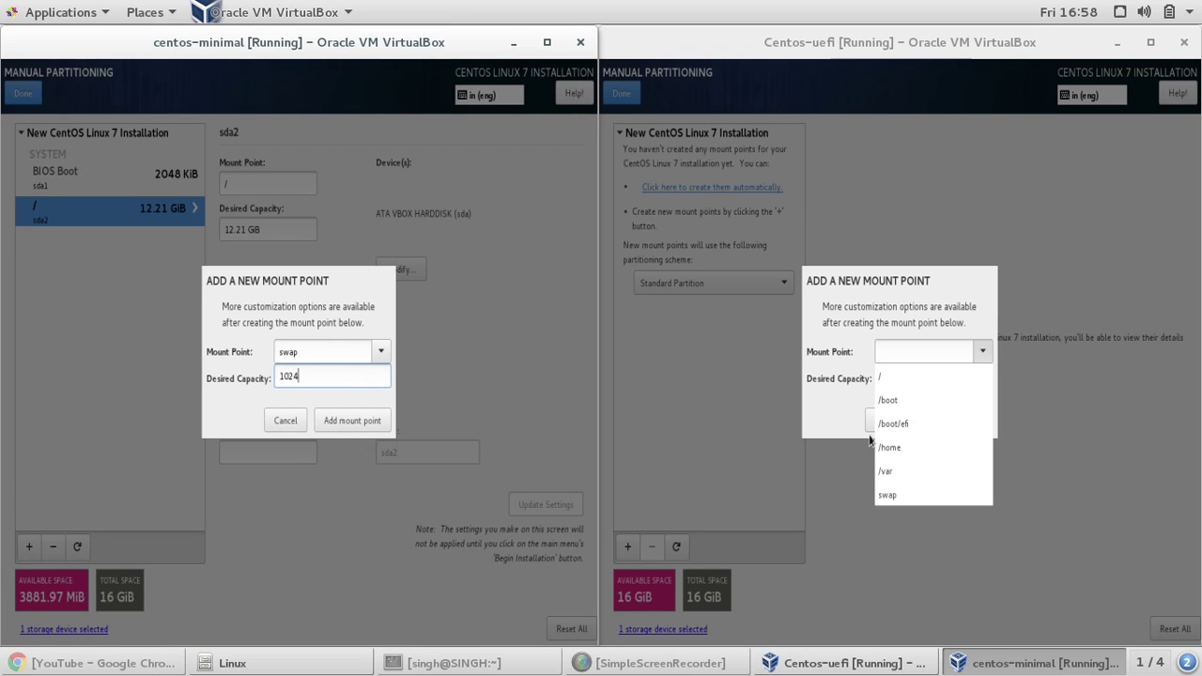
pyautogui.click(341, 425)
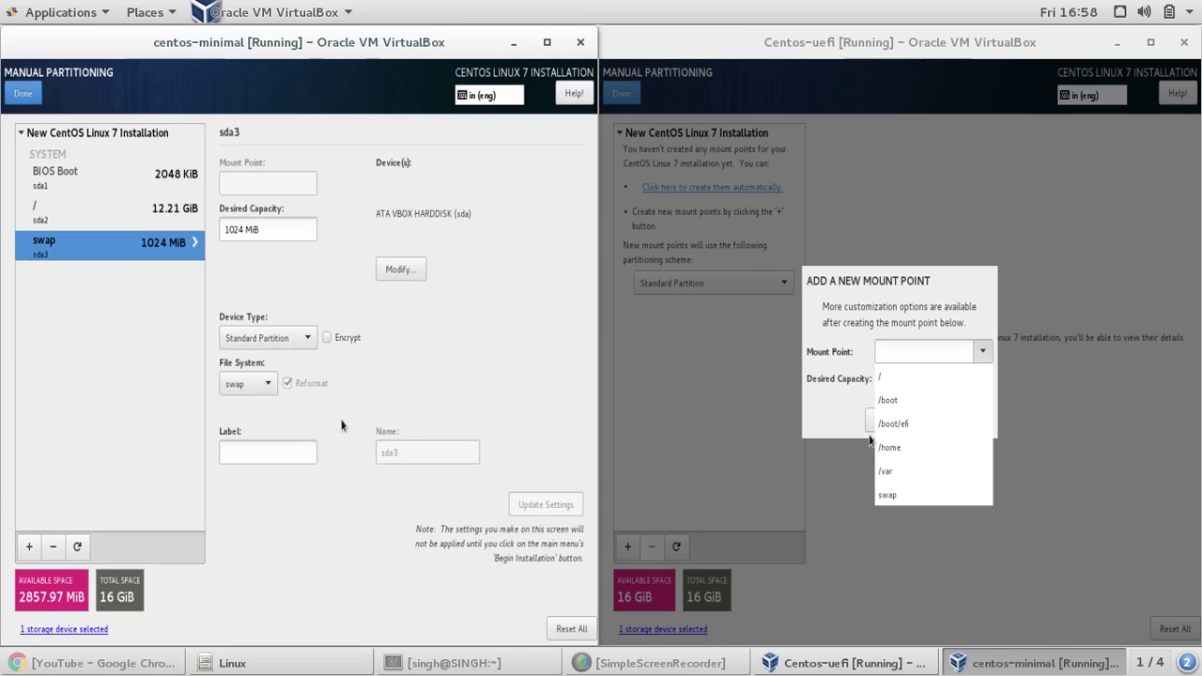
# - Review the BIOS Boot, root and swap partitions, then finish to show the Summary of Changes
pyautogui.click(111, 178)
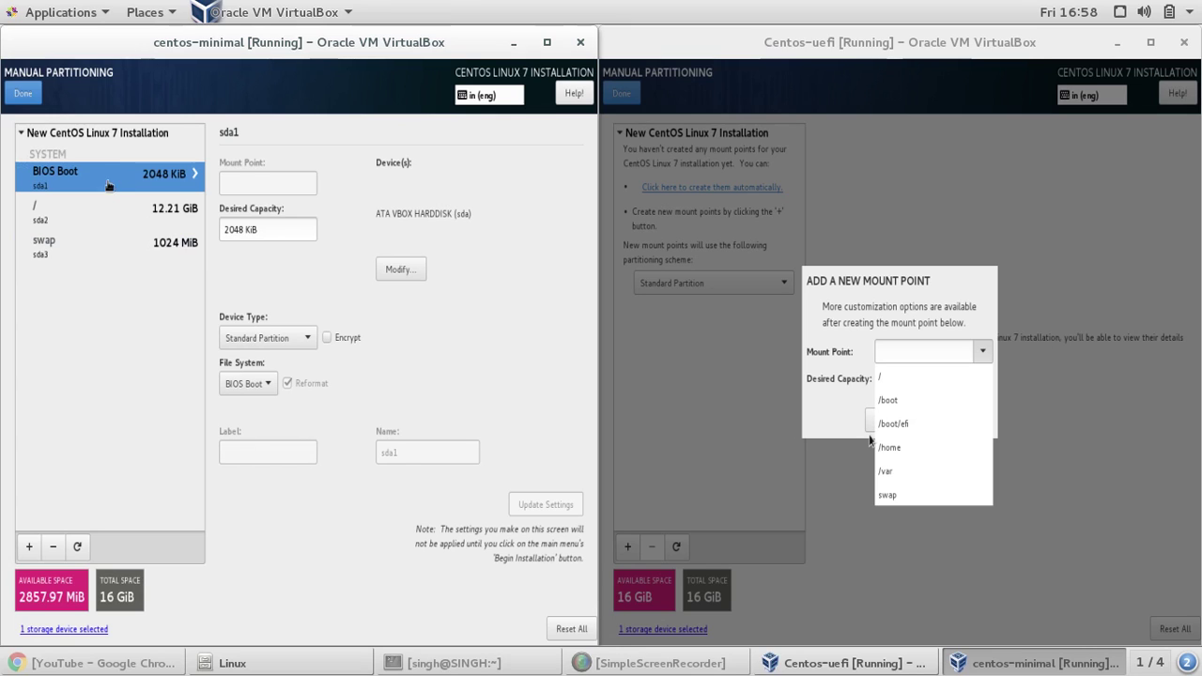
pyautogui.click(105, 206)
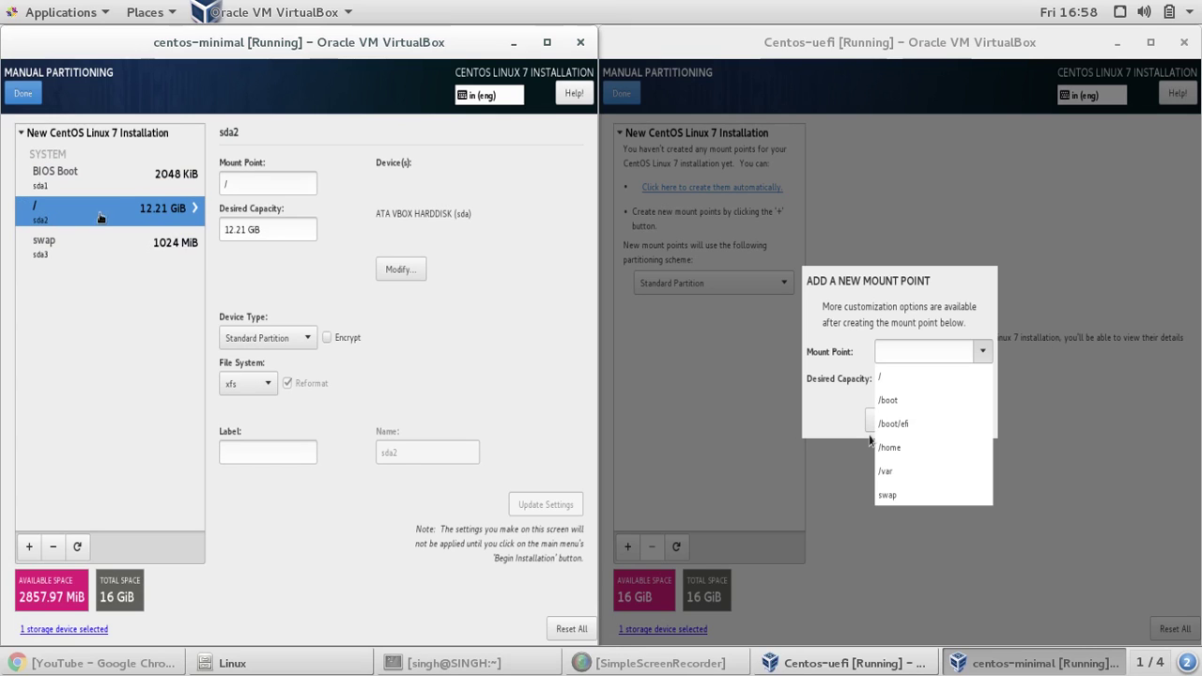
pyautogui.click(98, 243)
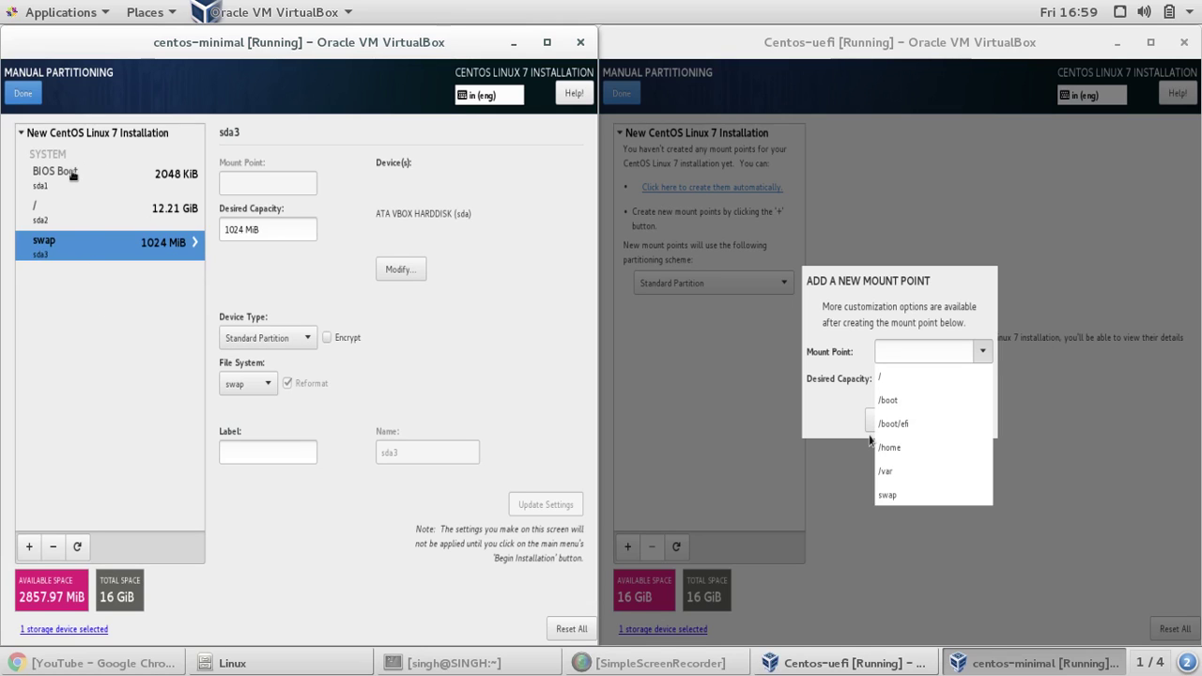
pyautogui.click(72, 174)
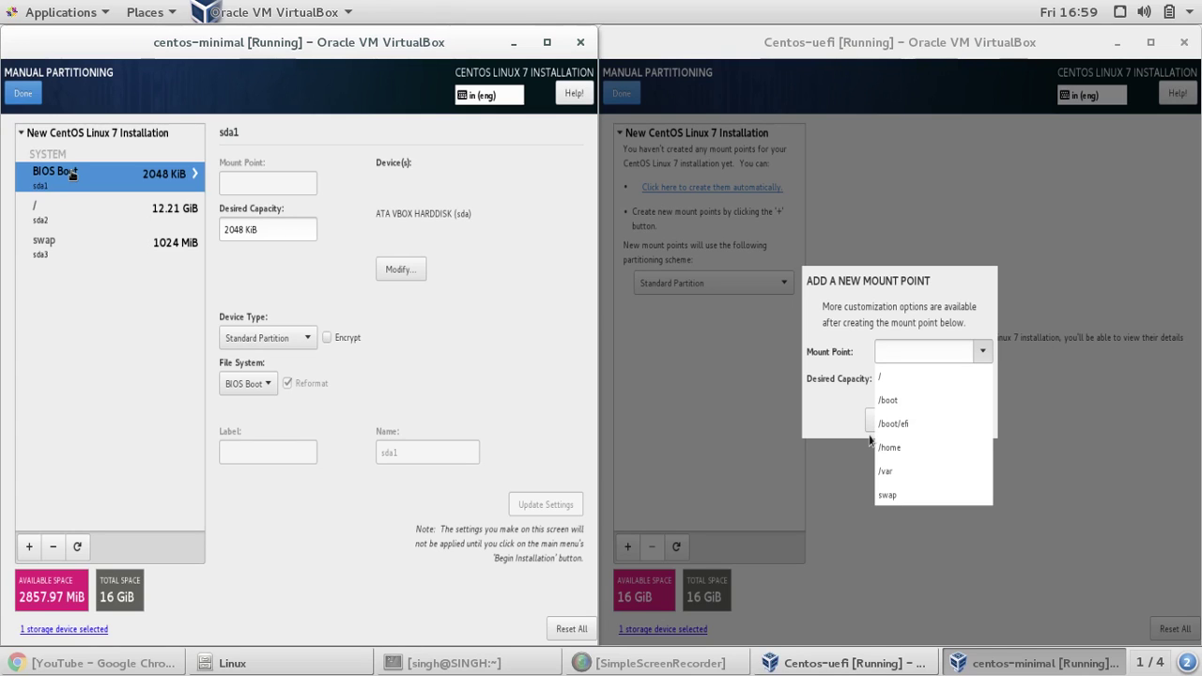
pyautogui.click(25, 98)
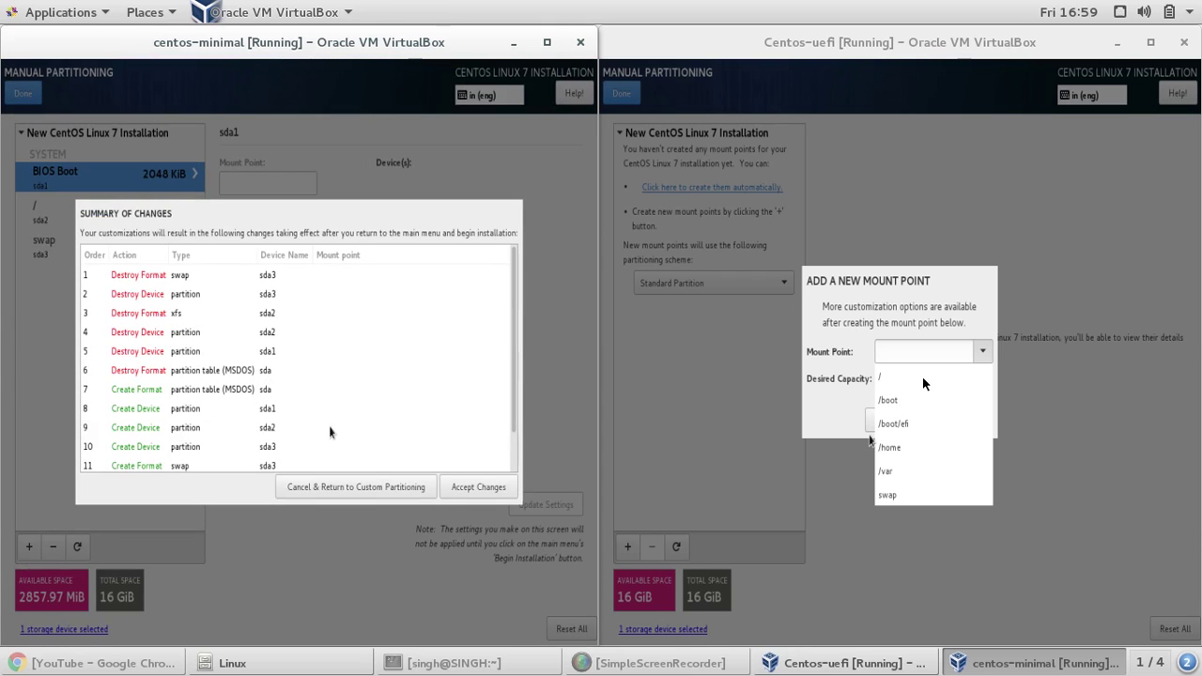
# - On the Centos-uefi VM, add a root (/) mount point of 12500 MiB
pyautogui.click(923, 383)
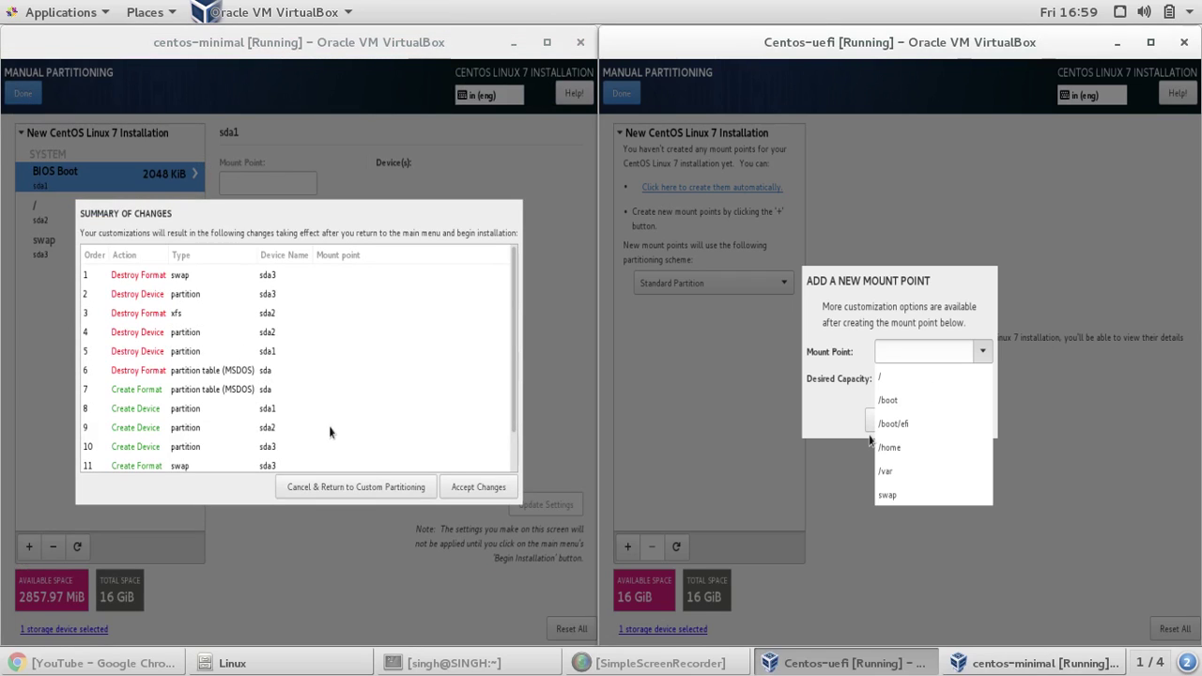
pyautogui.click(945, 378)
pyautogui.write('12500')
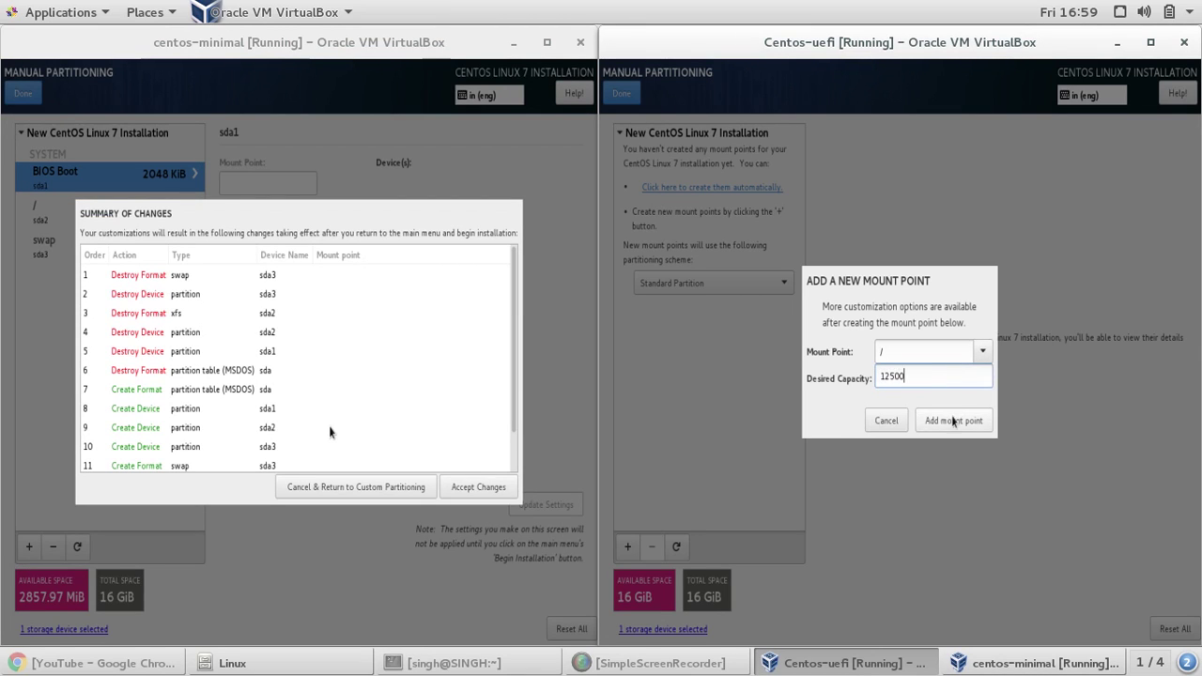
pyautogui.click(953, 421)
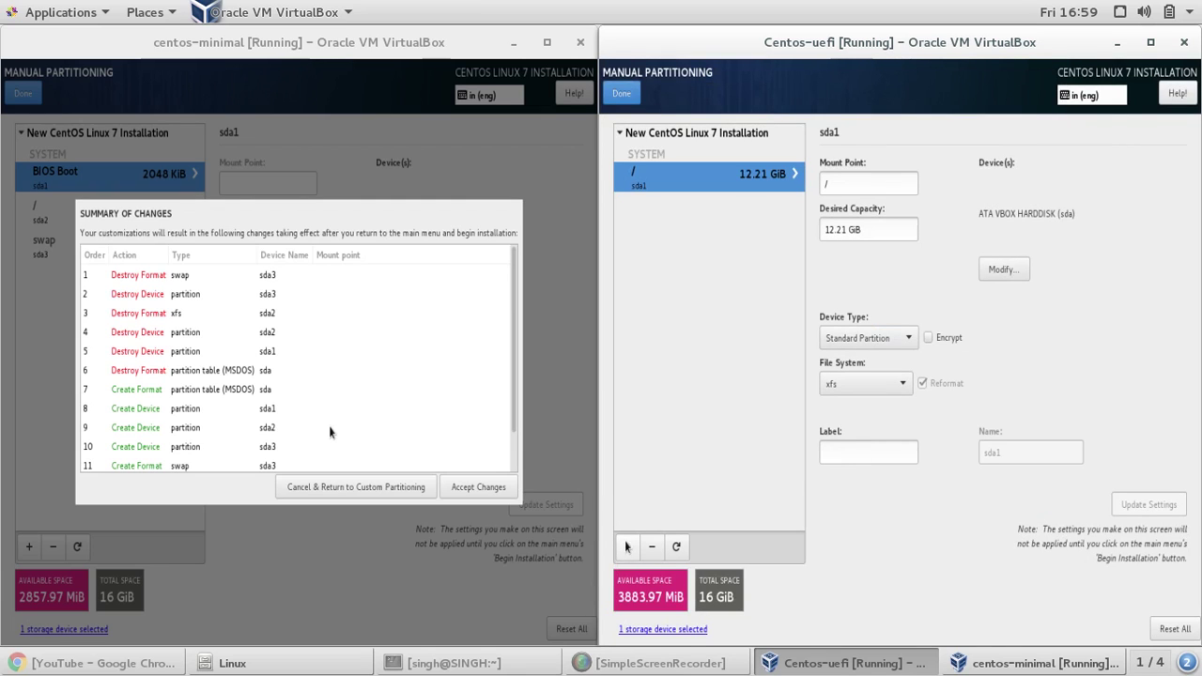
# - Add a 1024 MiB swap mount point to the Centos-uefi disk
pyautogui.click(628, 548)
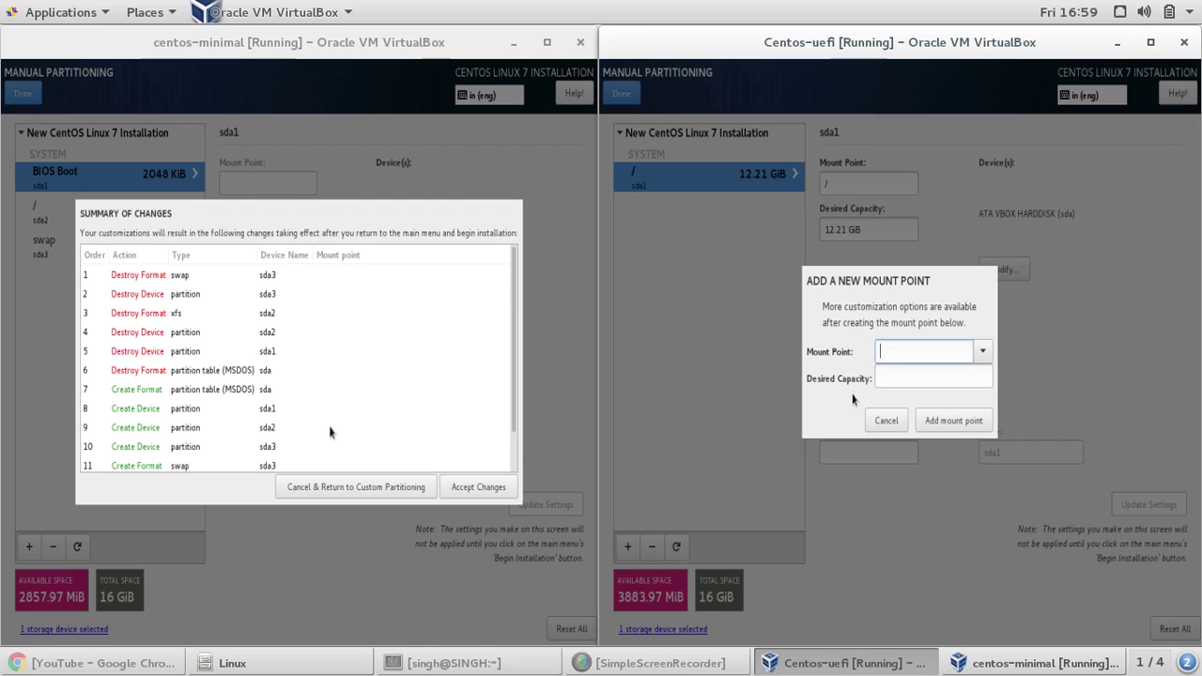
pyautogui.click(982, 351)
pyautogui.click(961, 472)
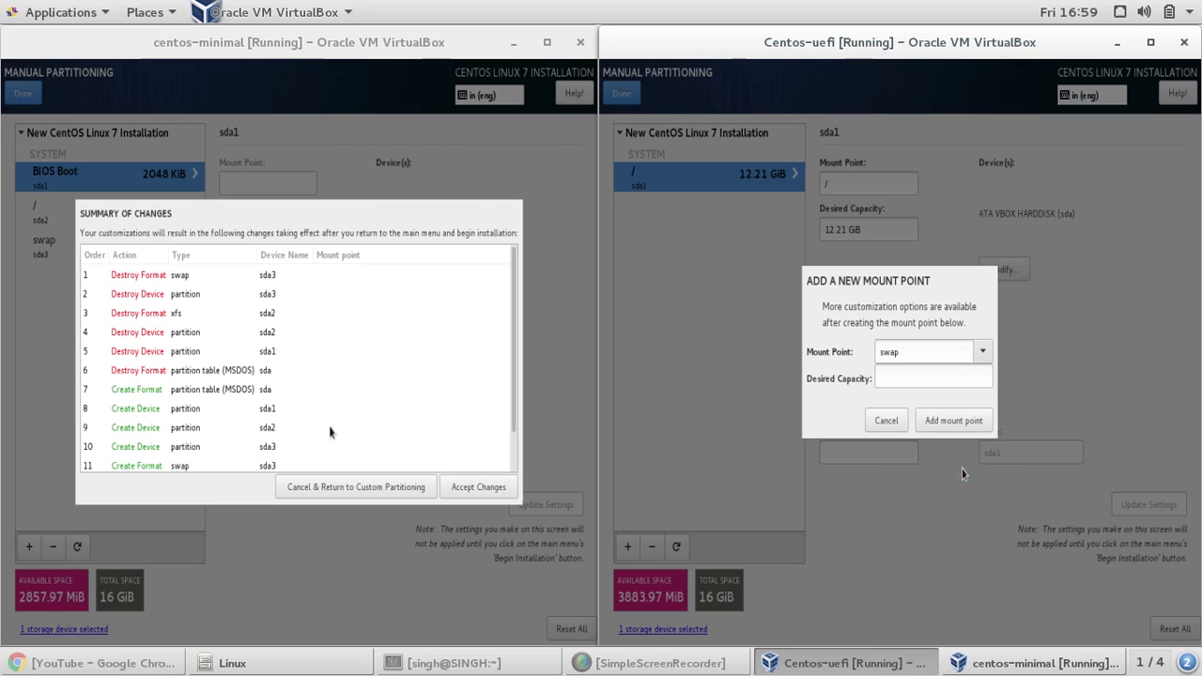
pyautogui.click(963, 375)
pyautogui.write('1024')
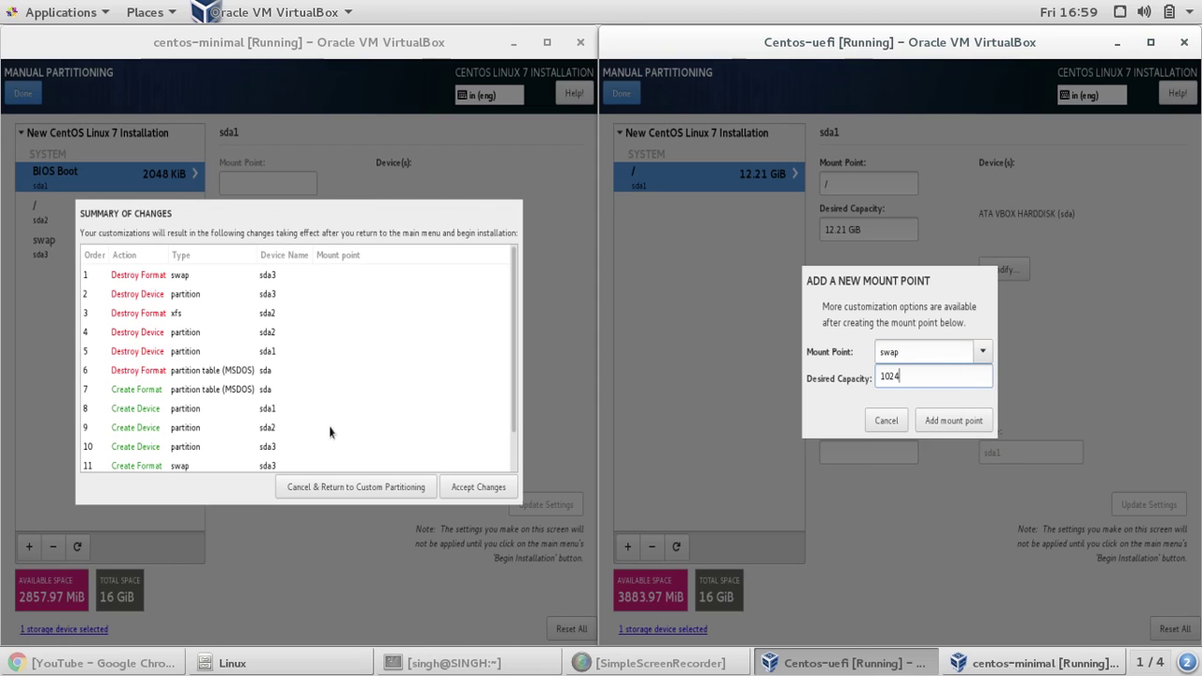
pyautogui.click(963, 424)
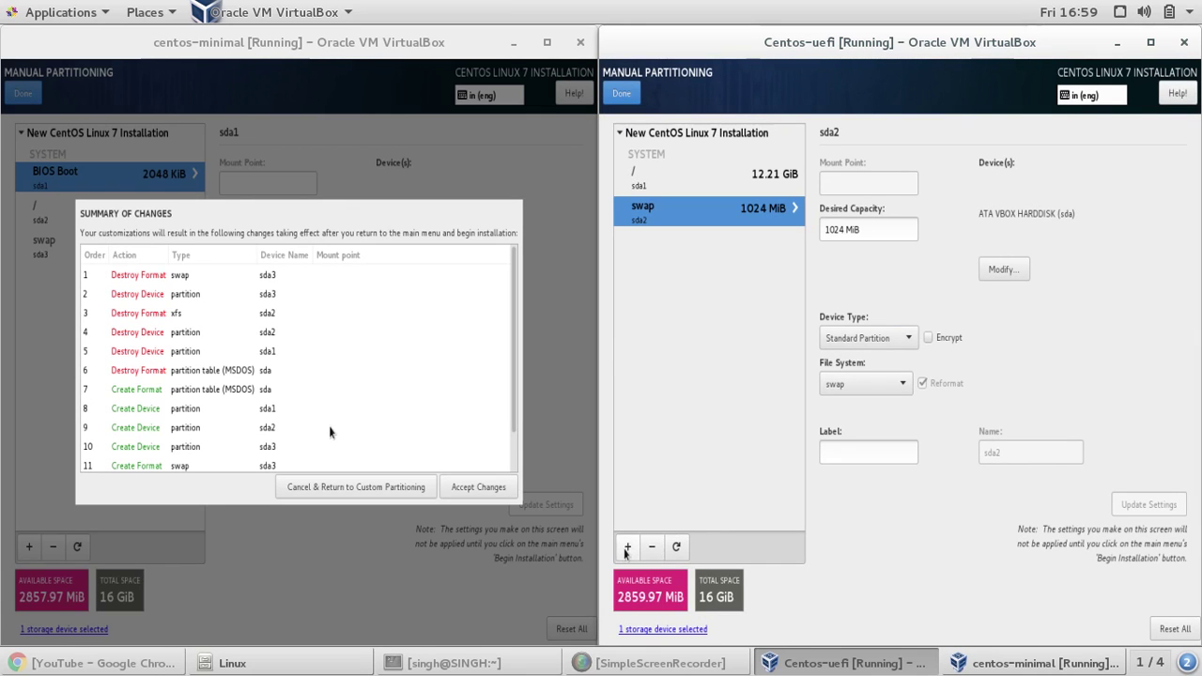
# - Add a 500 MiB /boot/efi partition to Centos-uefi and finish manual partitioning
pyautogui.click(626, 549)
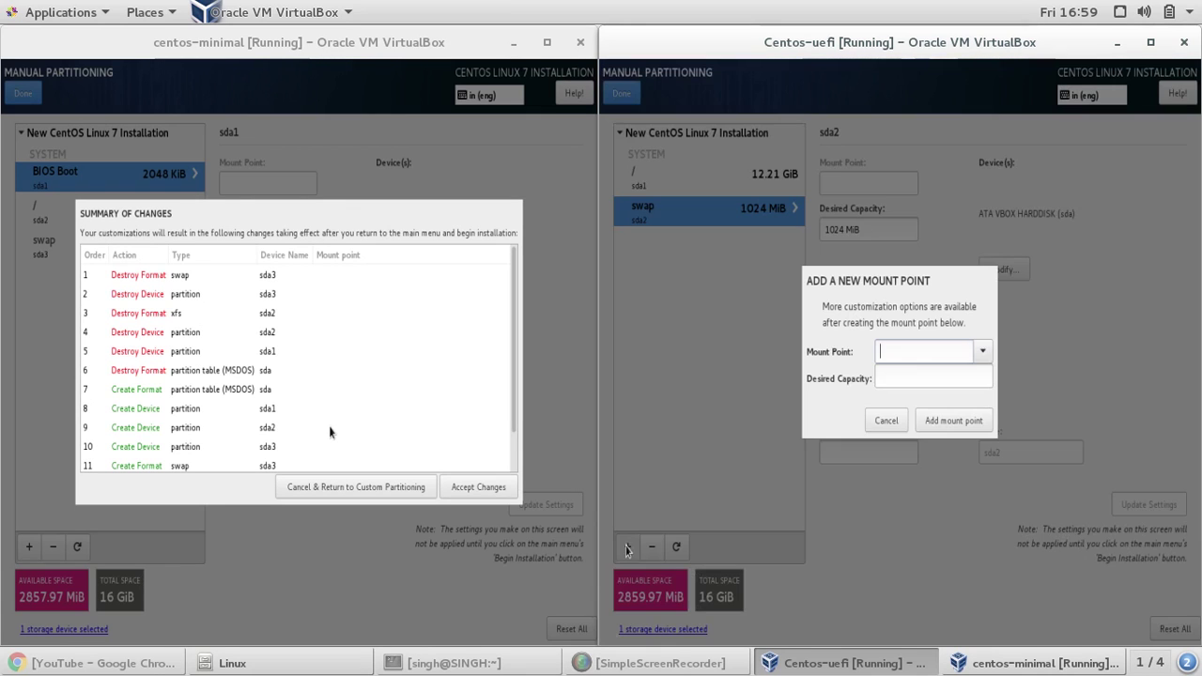
pyautogui.click(984, 358)
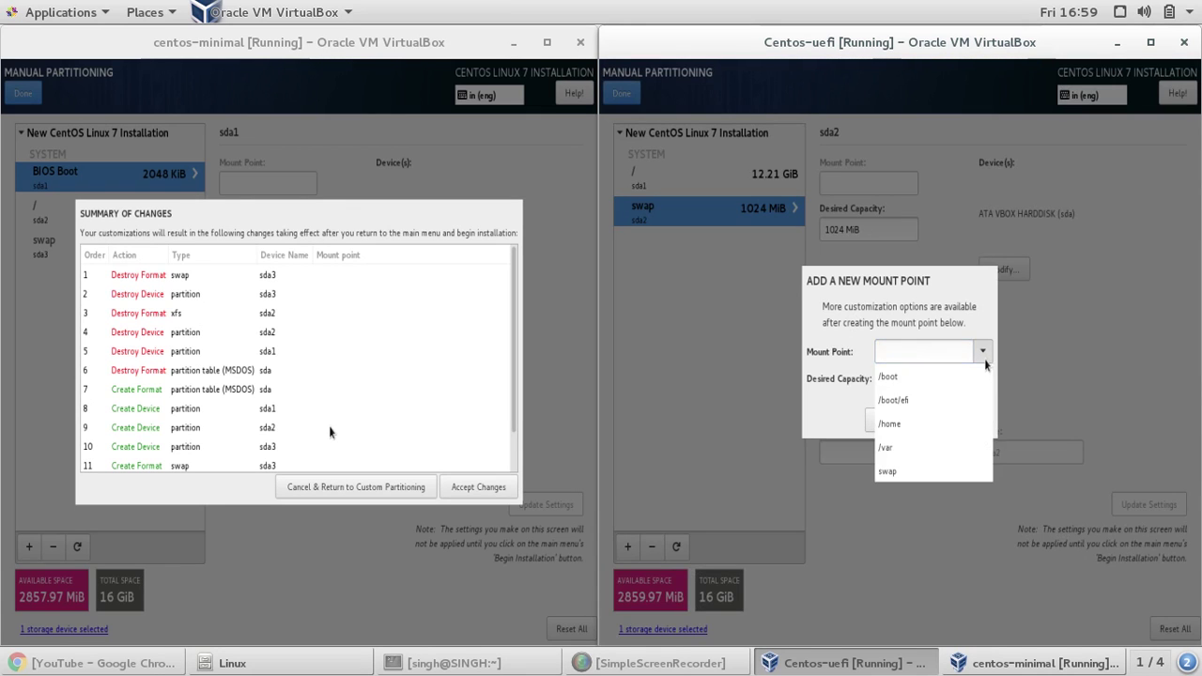
pyautogui.click(957, 401)
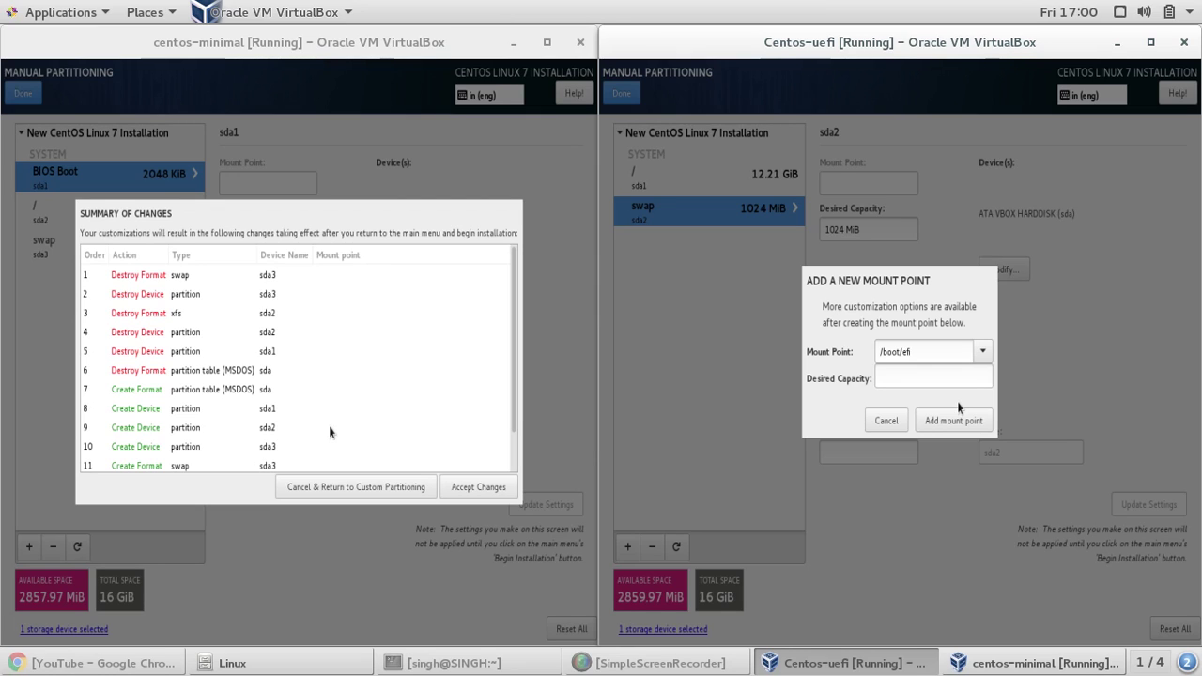
pyautogui.click(952, 376)
pyautogui.write('500')
pyautogui.click(963, 425)
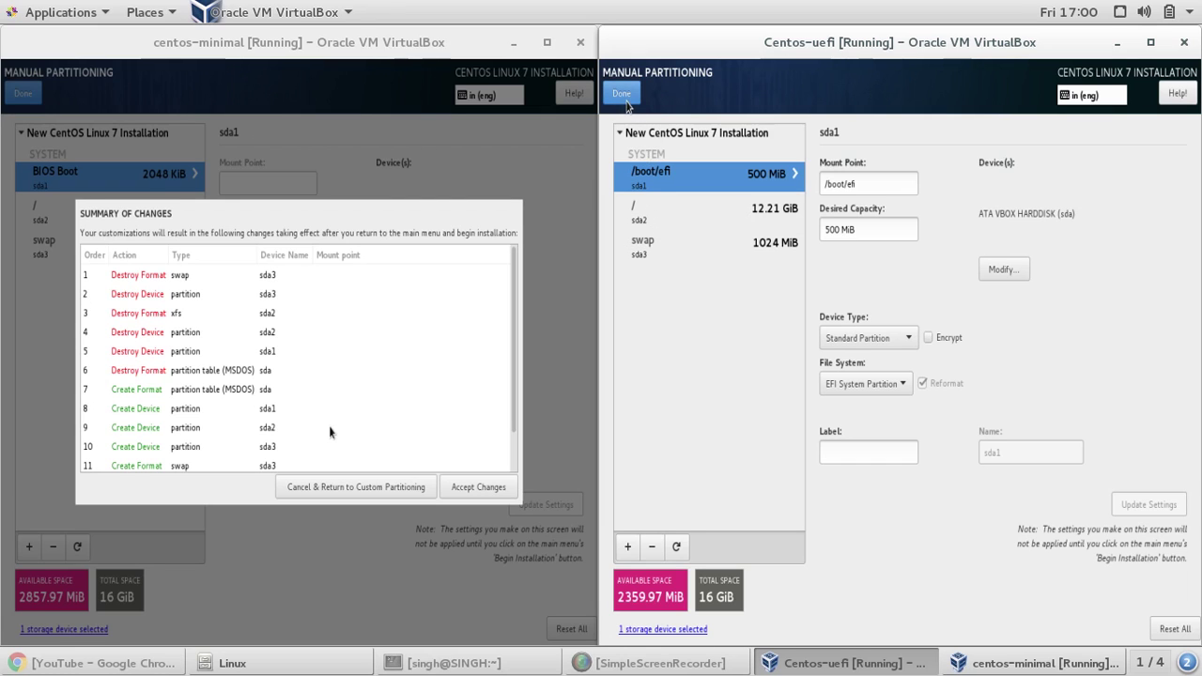
pyautogui.click(624, 95)
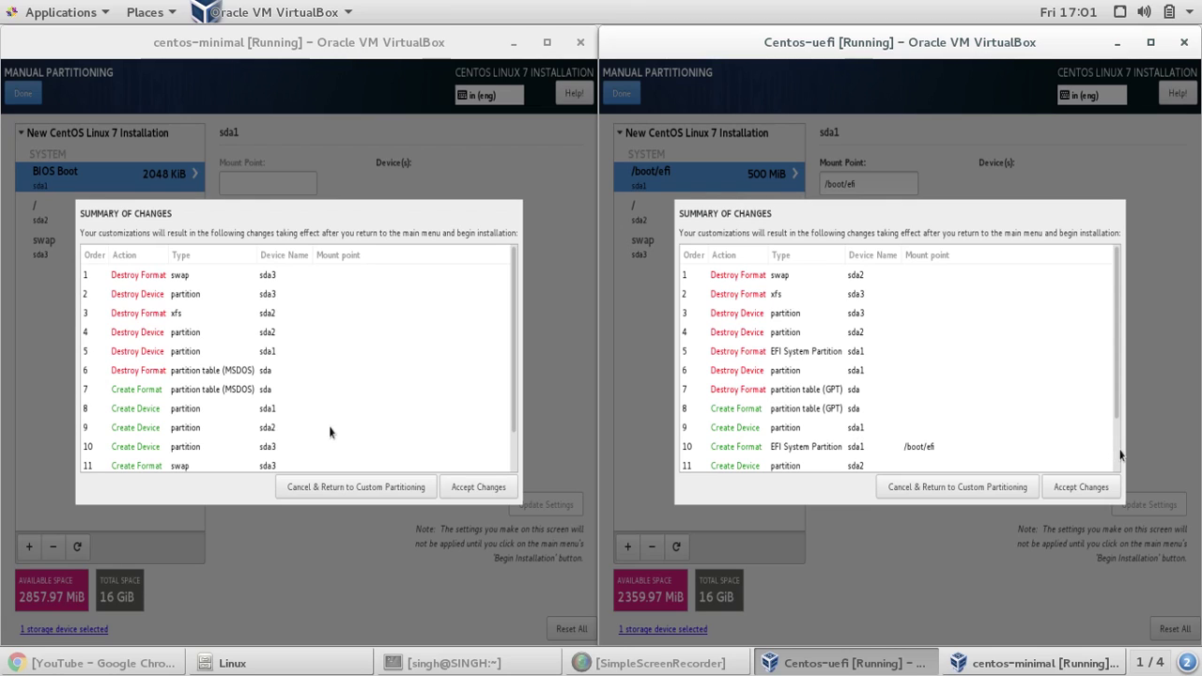
# - Scroll through the Centos-uefi changes: GPT table, /boot/efi, swap and xfs root
pyautogui.scroll(-3, 1117, 456)
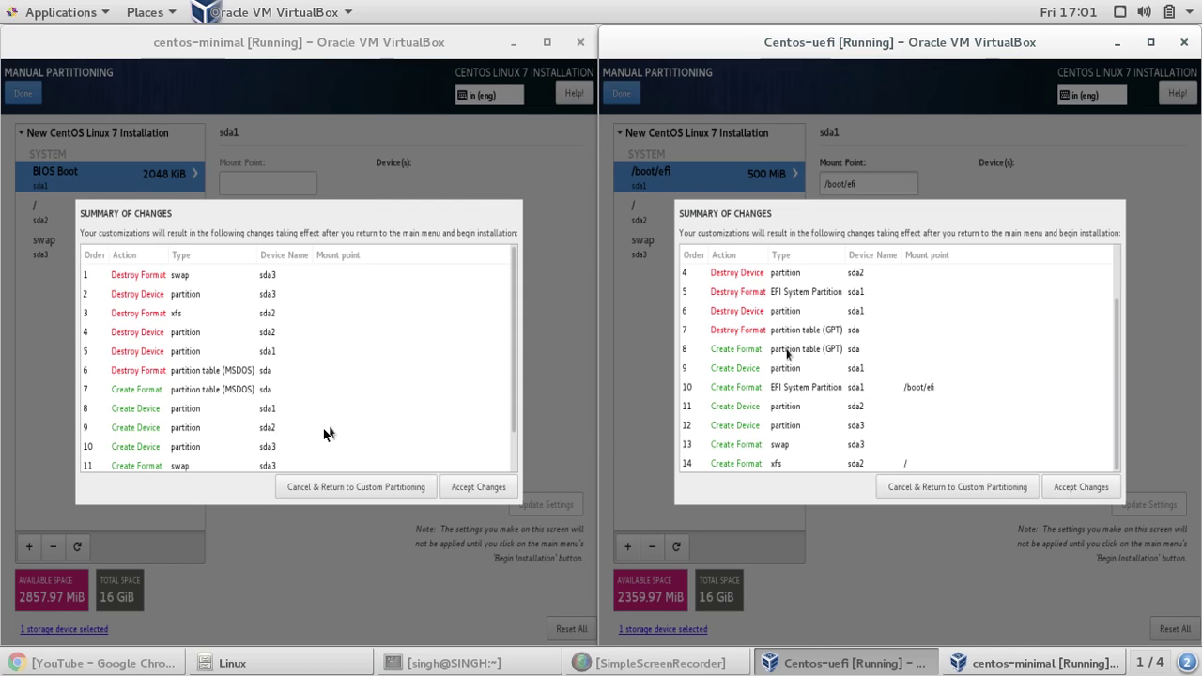
pyautogui.click(324, 430)
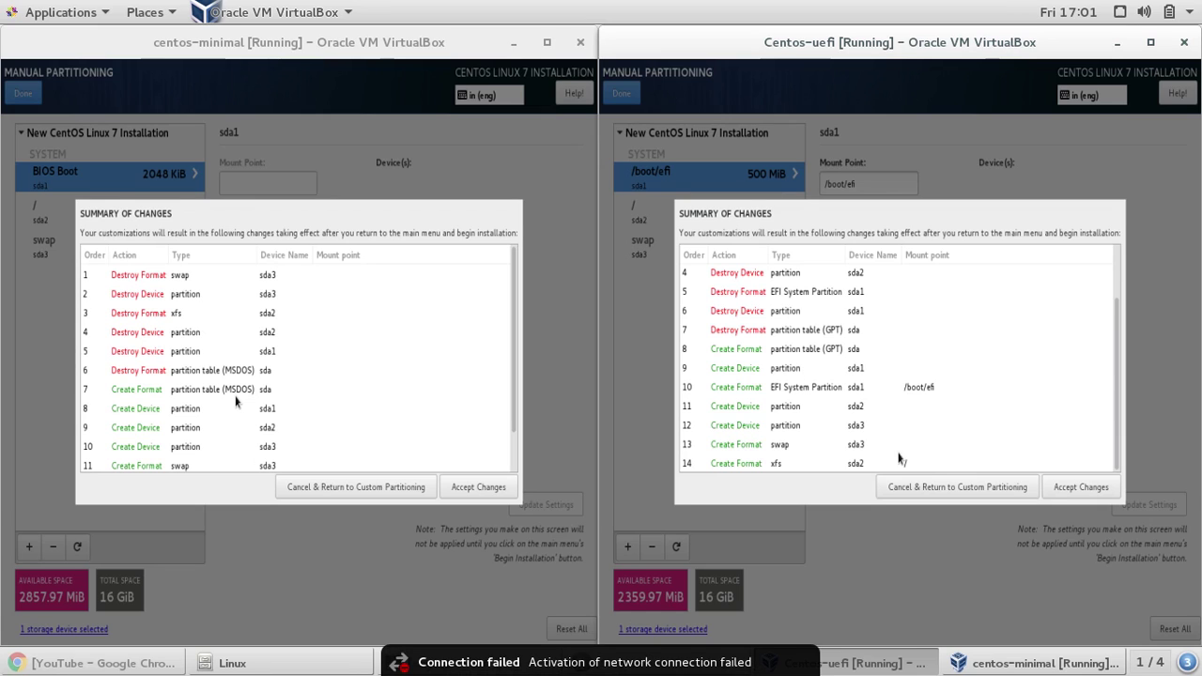
# - Accept the Centos-uefi partition changes, turn Ethernet on and make it connect automatically
pyautogui.click(1071, 490)
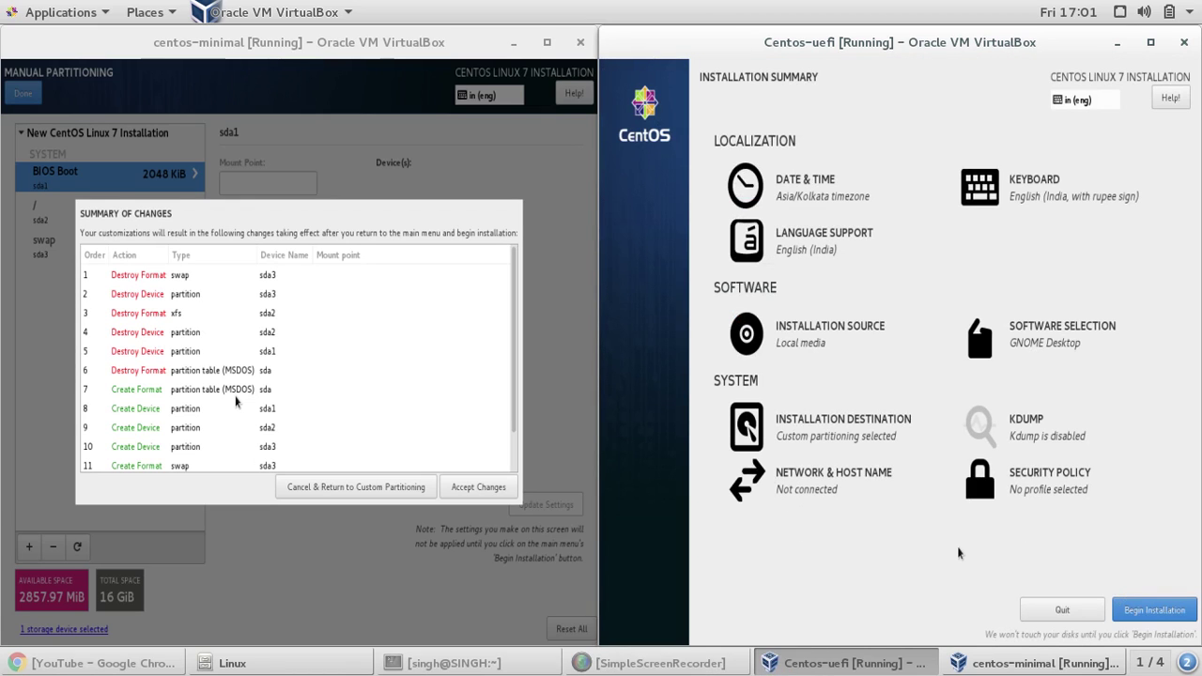
pyautogui.click(844, 487)
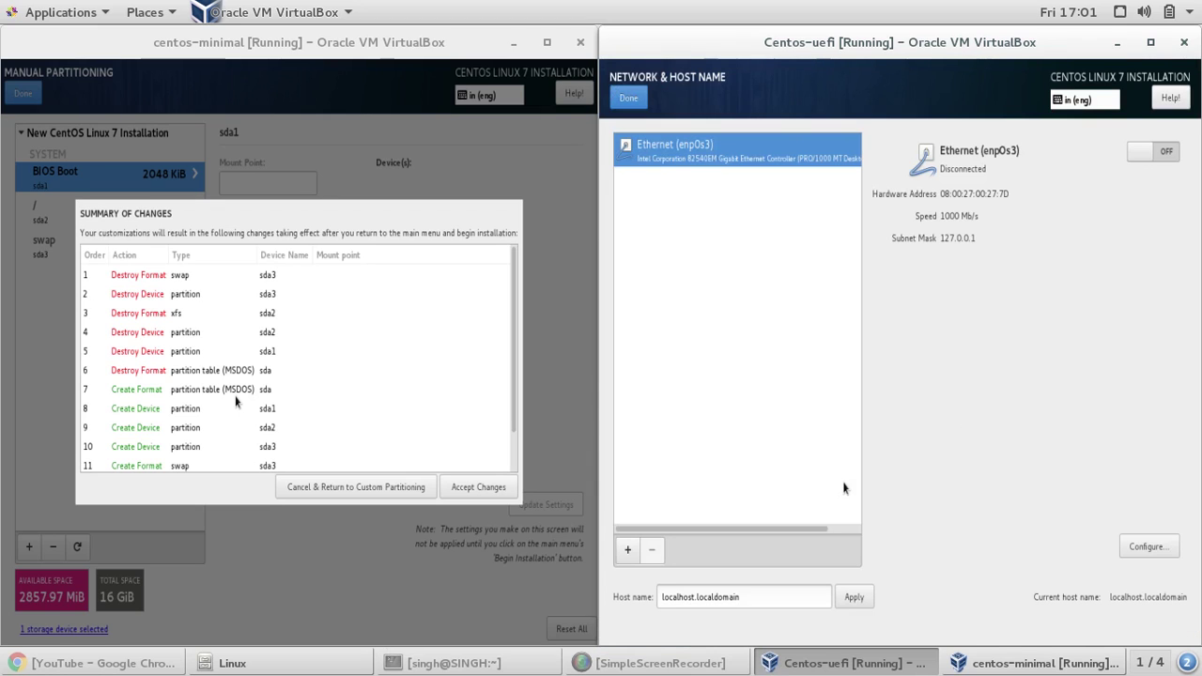
pyautogui.click(1166, 152)
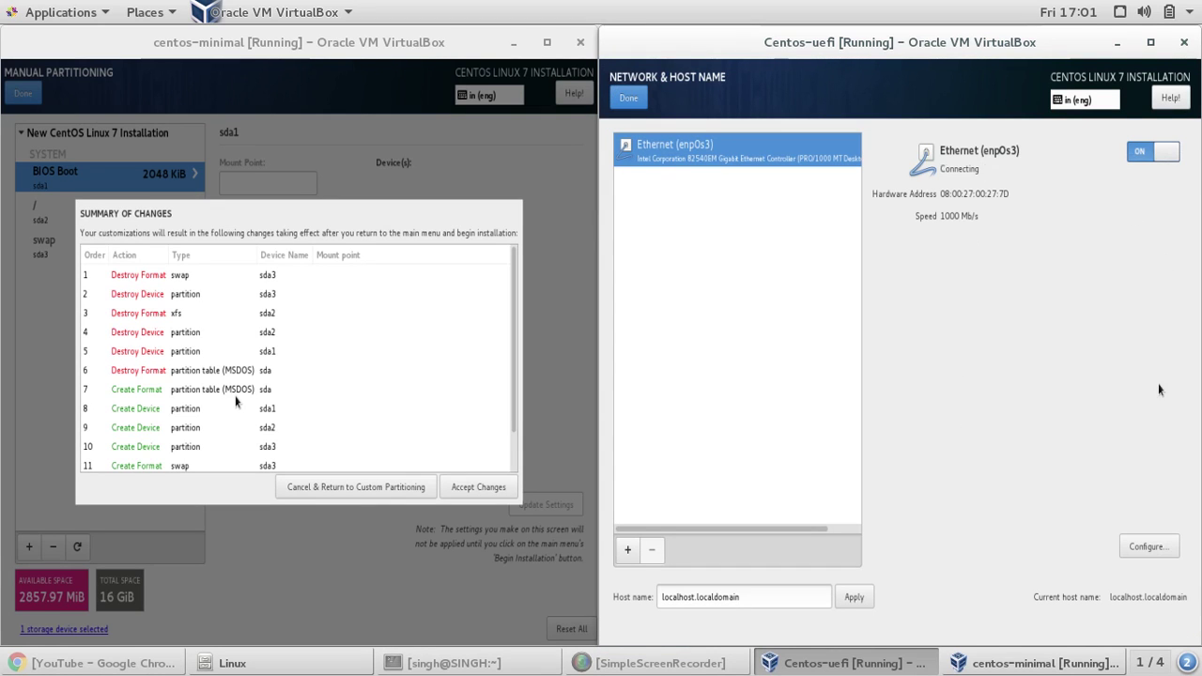
pyautogui.click(1149, 547)
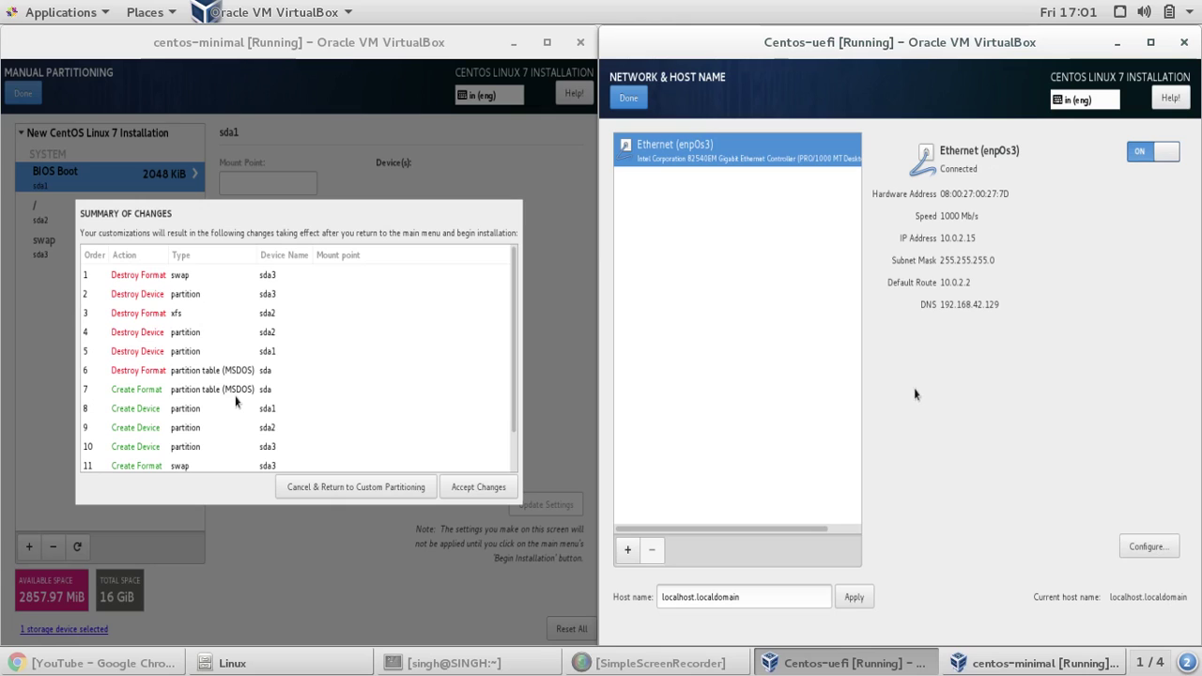
pyautogui.click(705, 252)
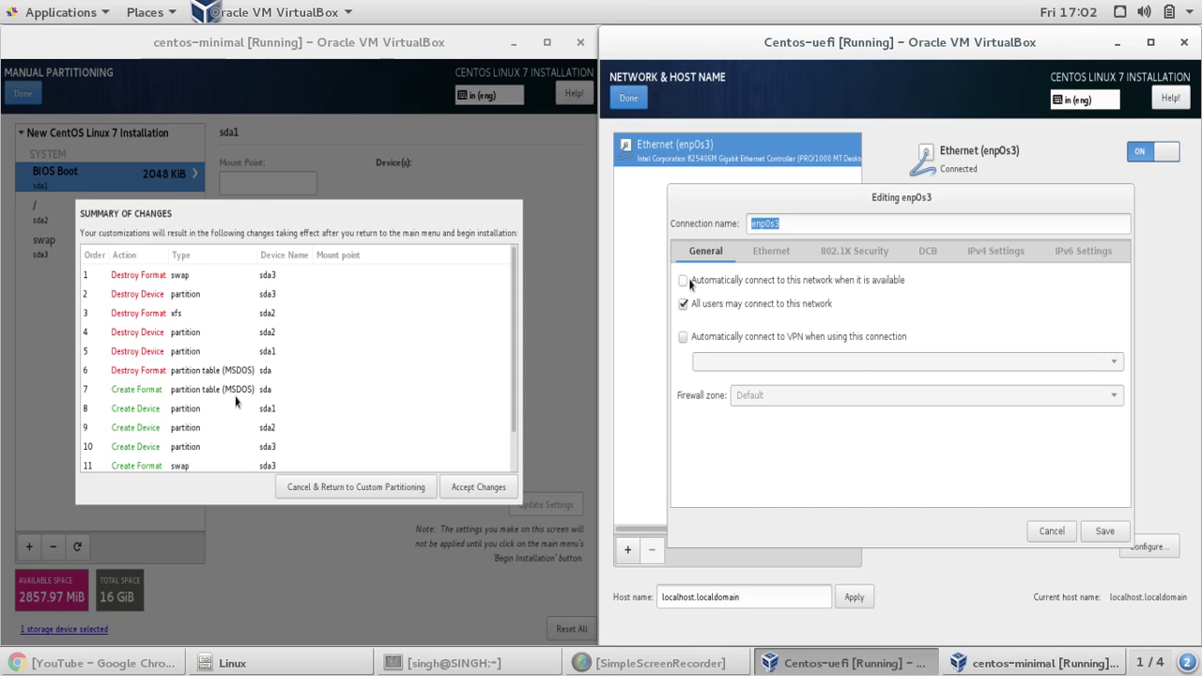
pyautogui.click(690, 285)
pyautogui.click(1103, 533)
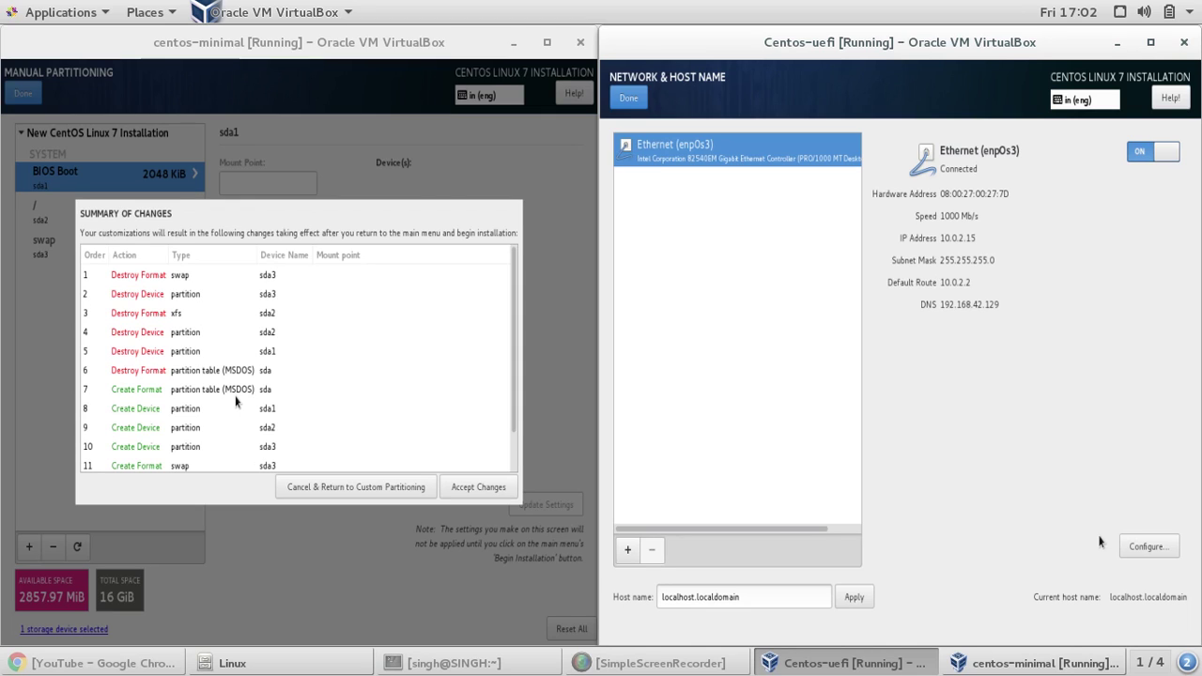
# - Set the Centos-uefi host name to test and return to the Installation Summary
pyautogui.tripleClick(747, 592)
pyautogui.press('BackSpace')
pyautogui.write('test')
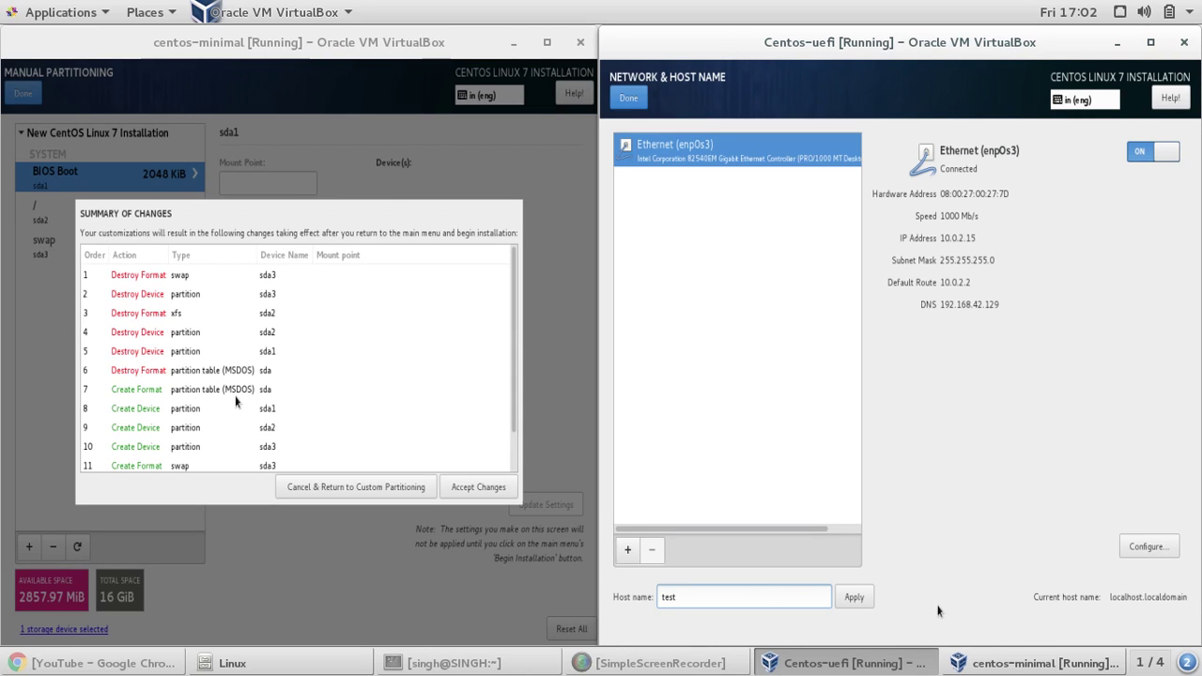
pyautogui.click(855, 597)
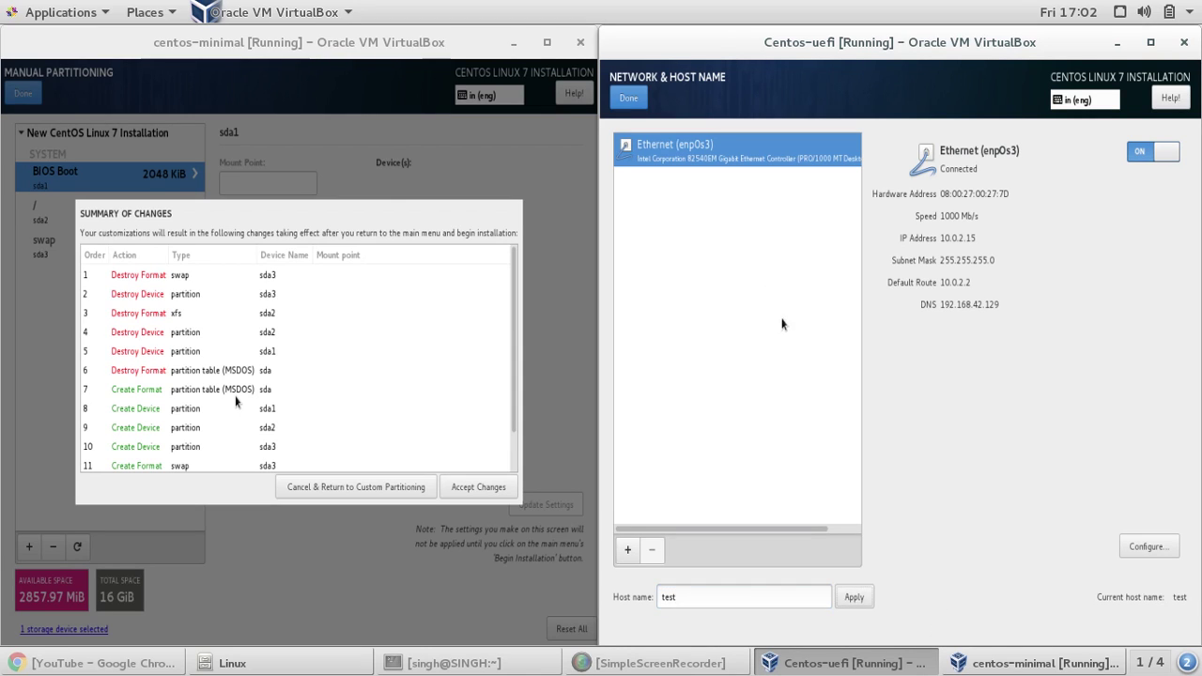
pyautogui.click(642, 102)
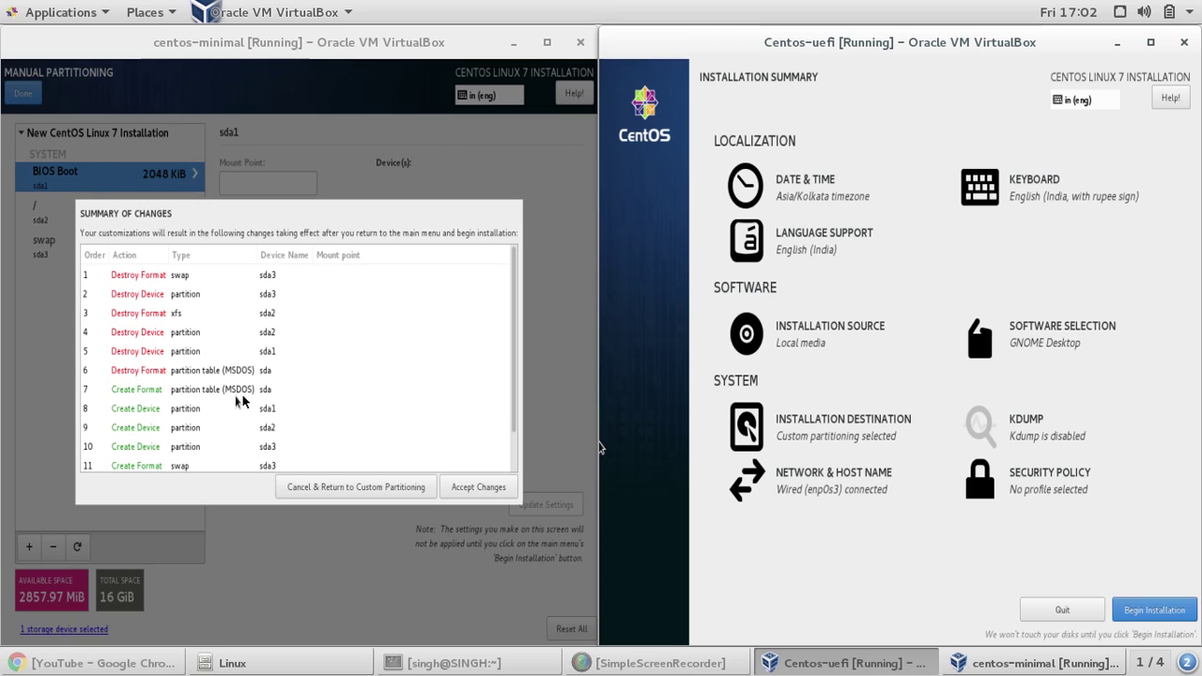
pyautogui.click(242, 401)
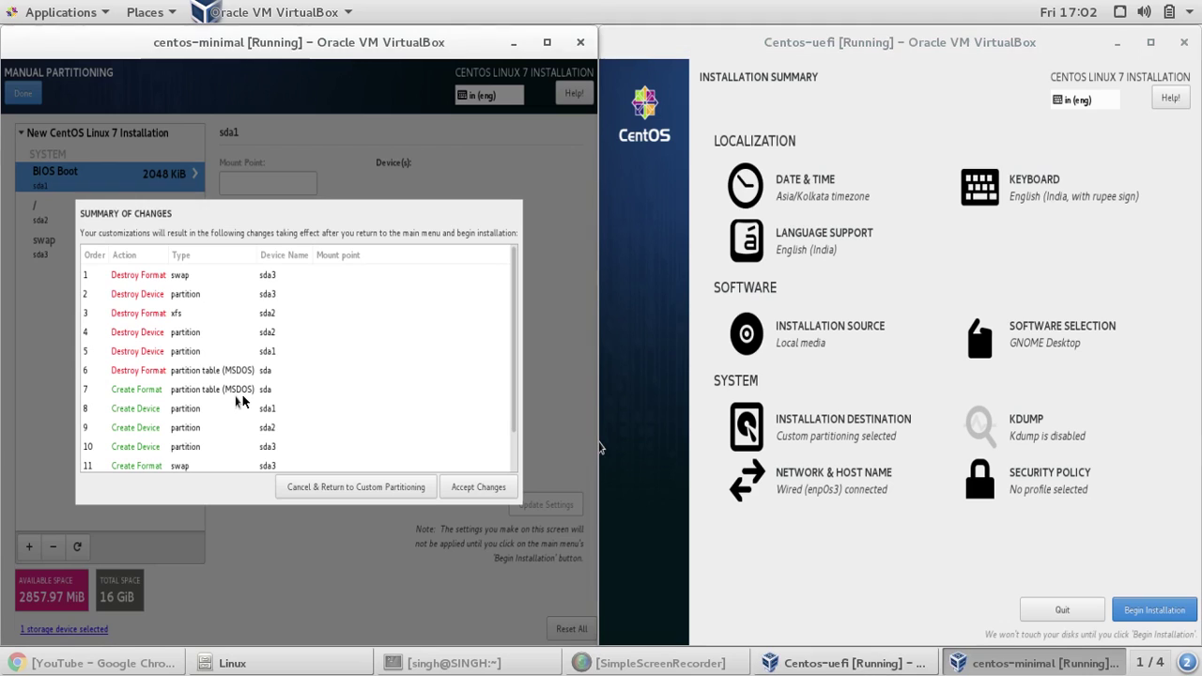
# - Accept the centos-minimal partition changes, turn Ethernet on and enable automatic connection for enp0s3
pyautogui.click(472, 495)
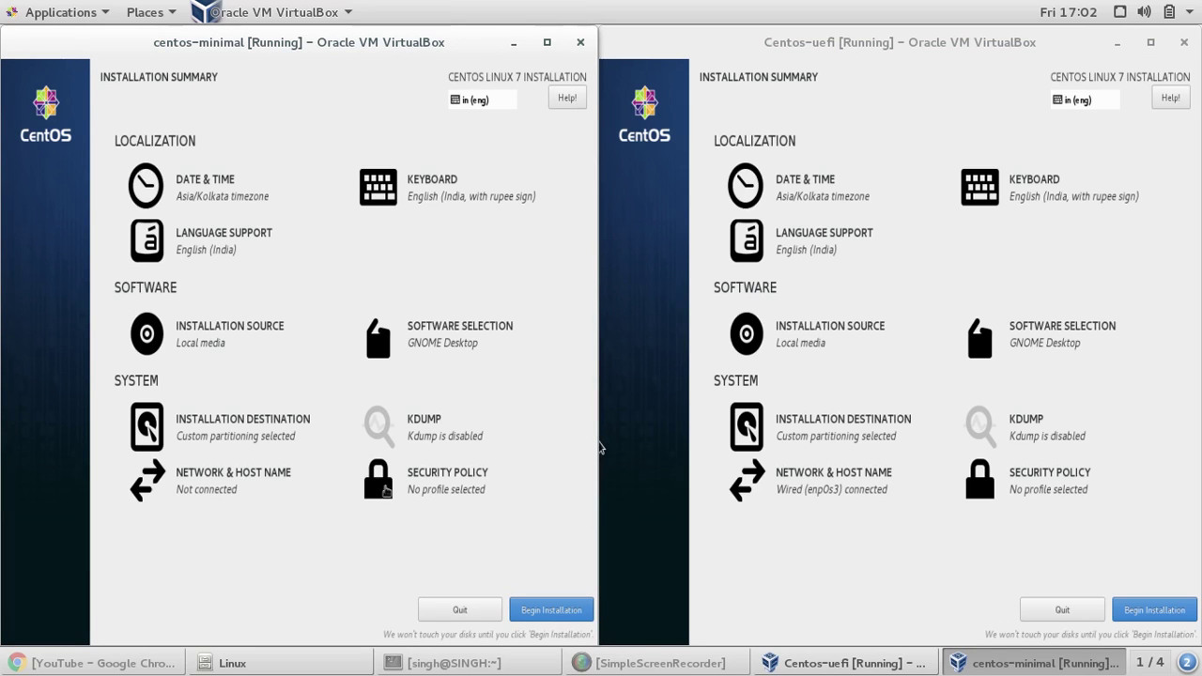
pyautogui.click(210, 487)
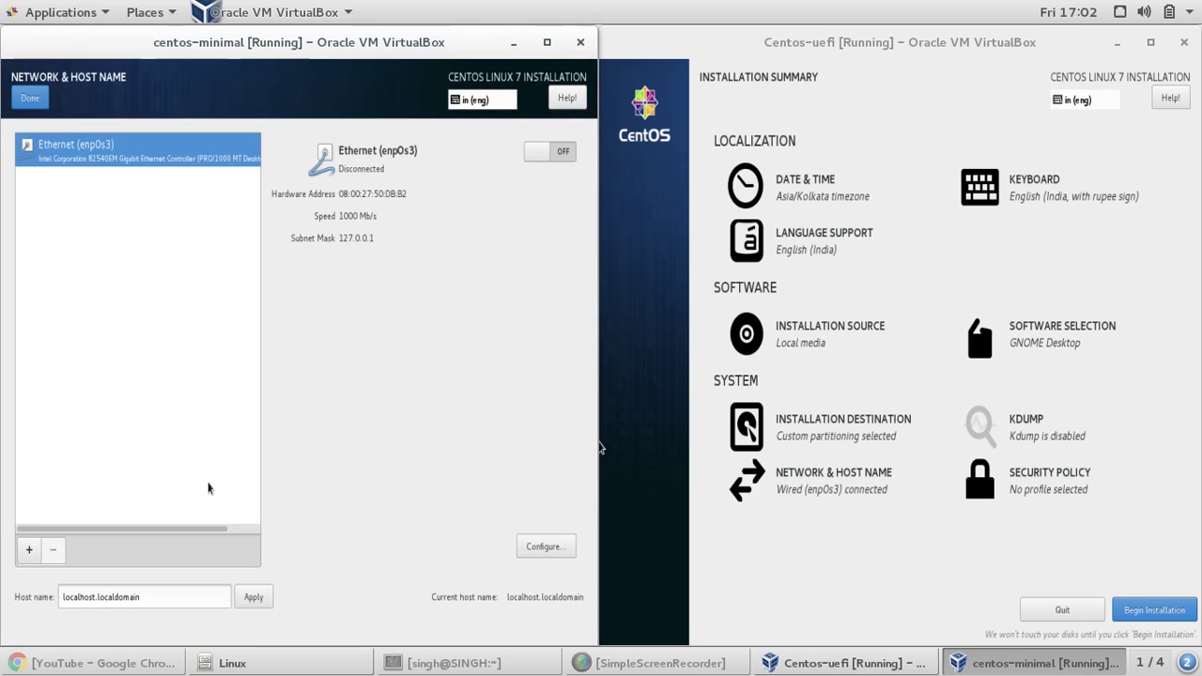
pyautogui.click(558, 155)
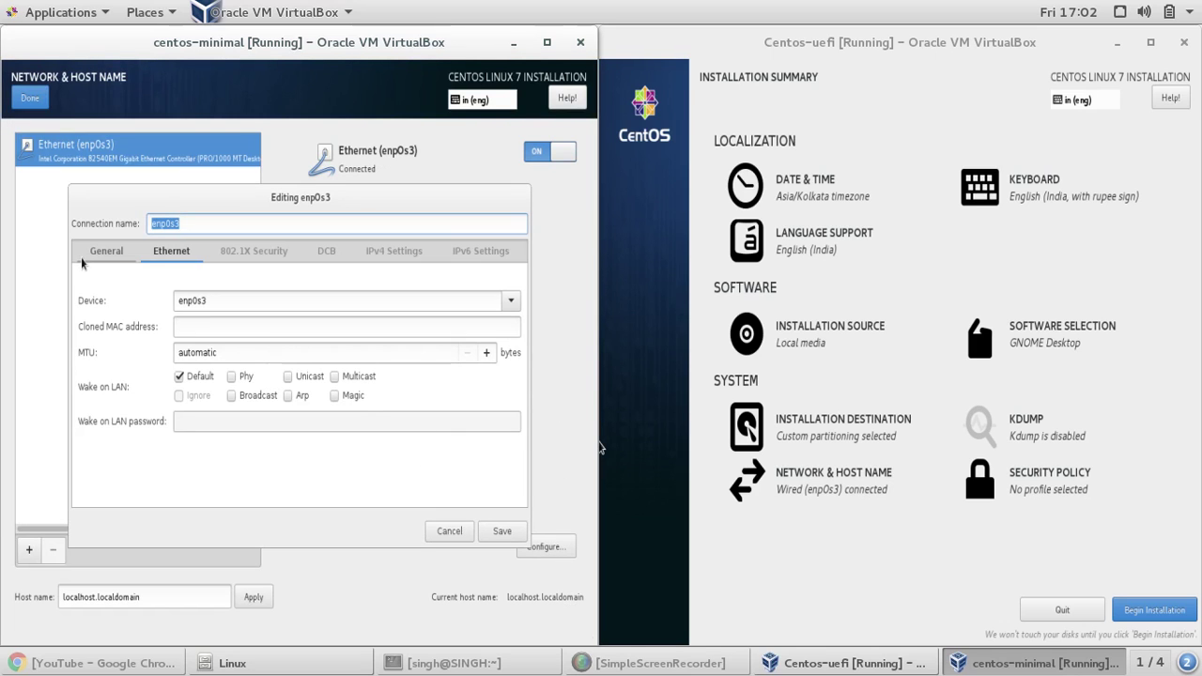
pyautogui.click(92, 256)
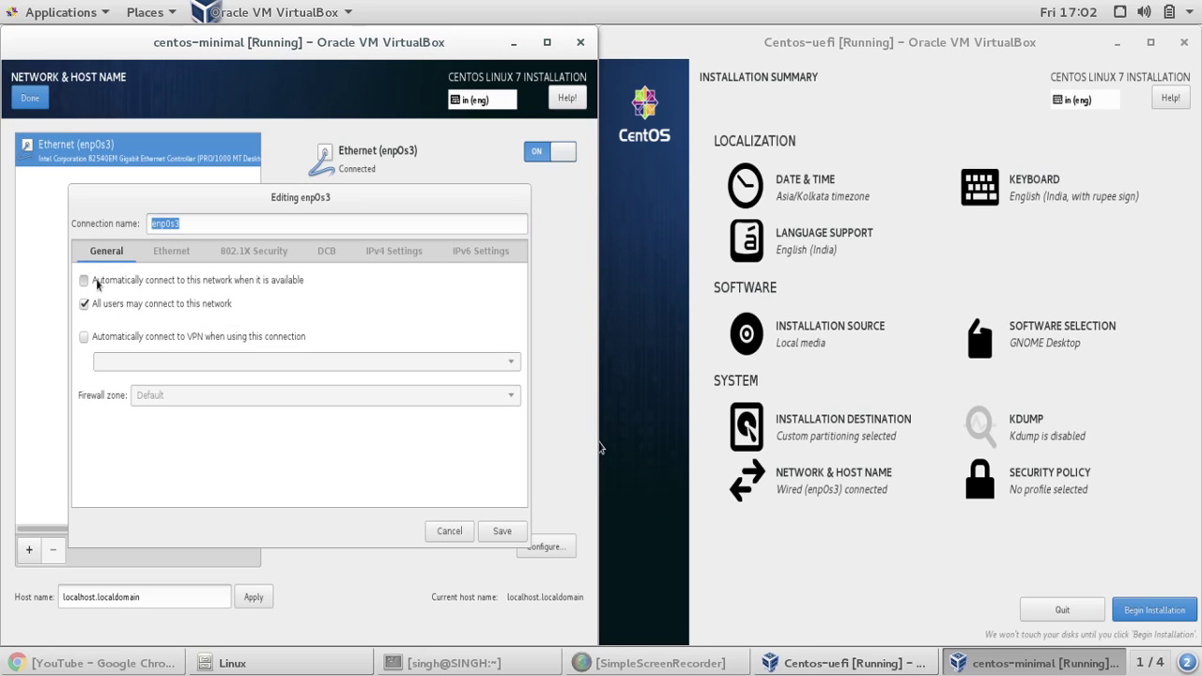
pyautogui.click(160, 259)
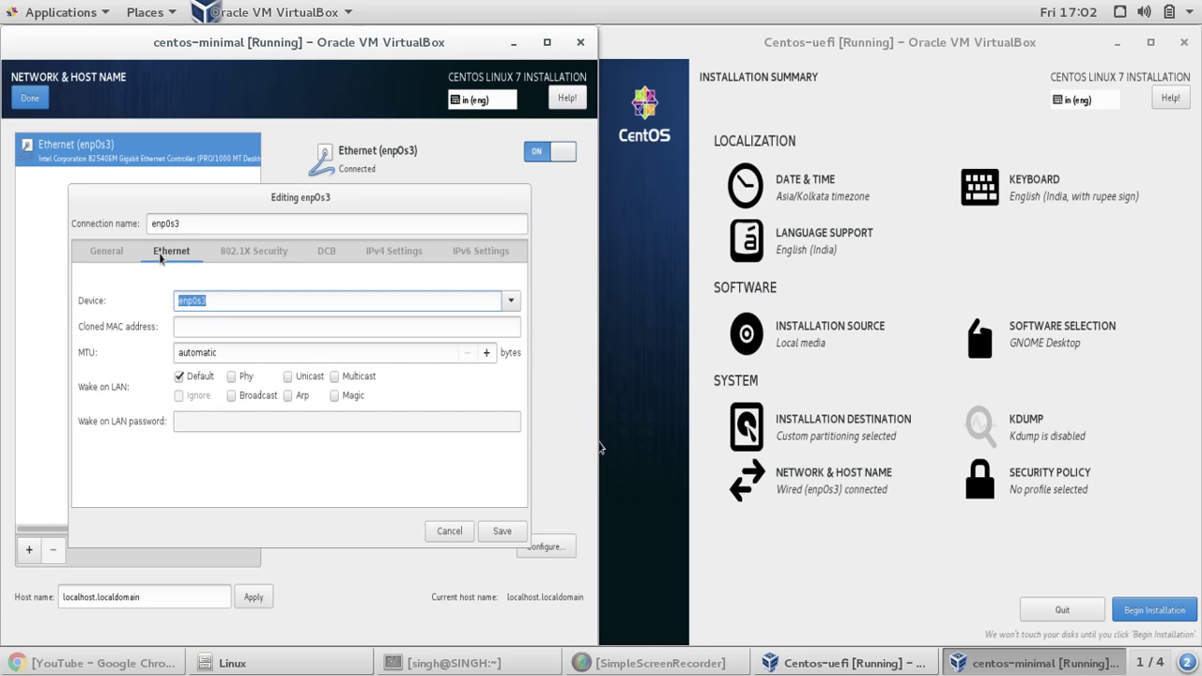
pyautogui.click(116, 256)
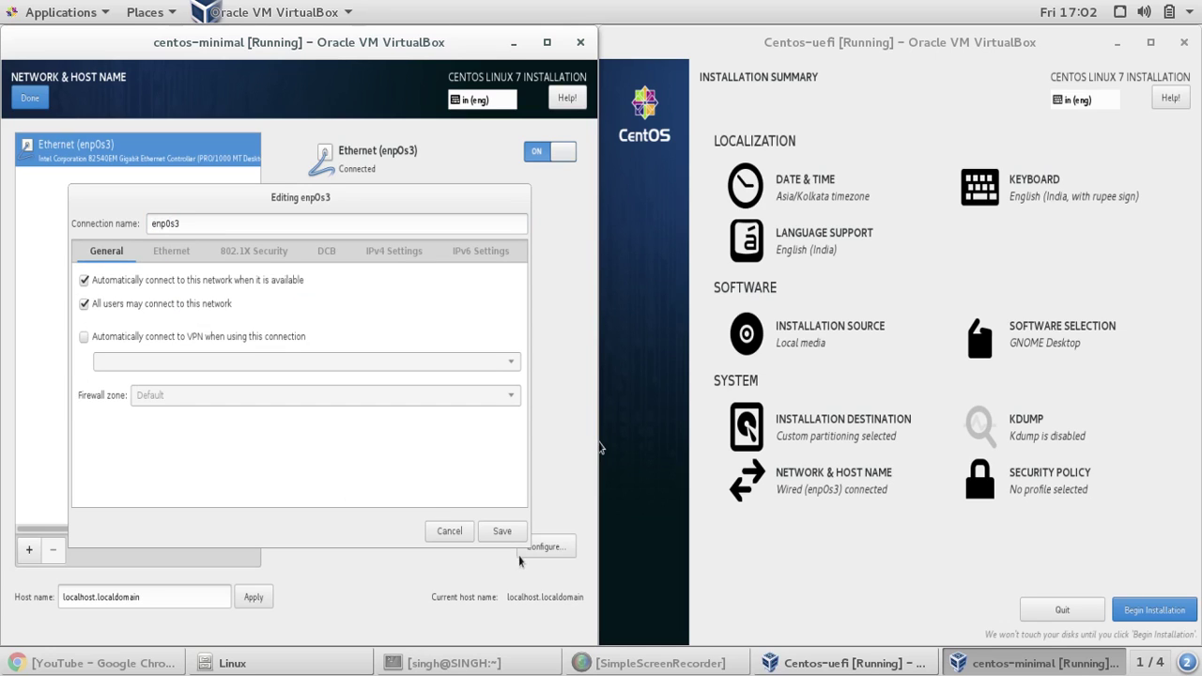
pyautogui.click(501, 532)
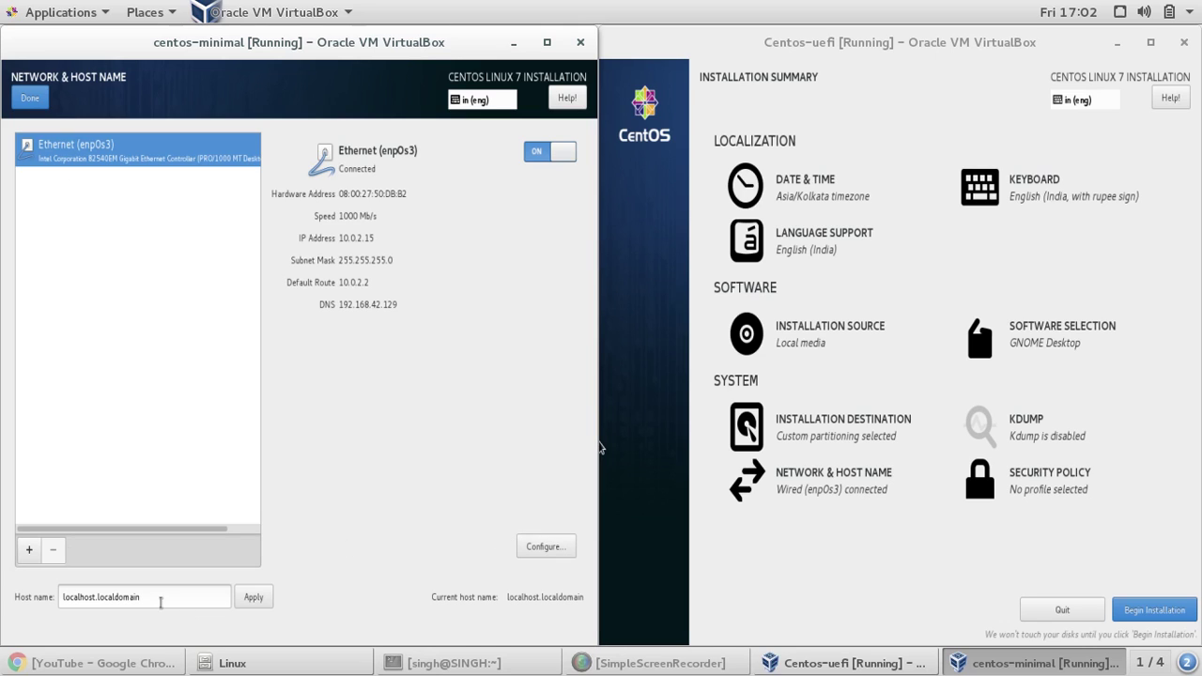
# - Replace the centos-minimal host name with test2 and return to the summary
pyautogui.tripleClick(161, 602)
pyautogui.write('test2')
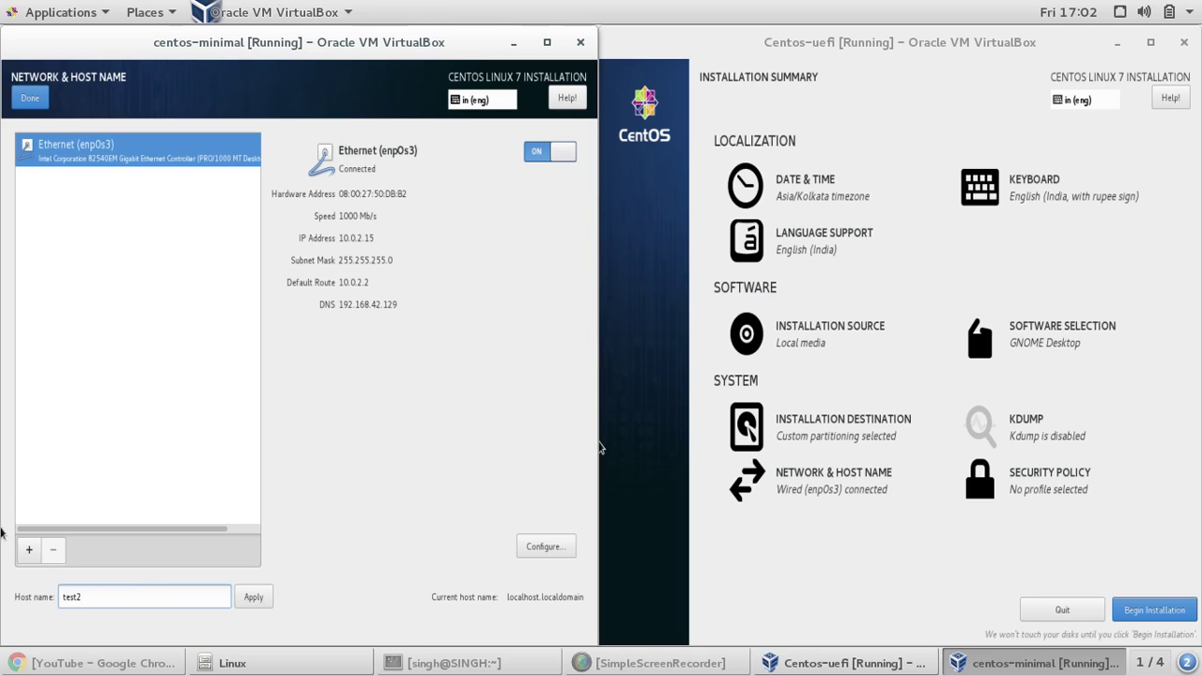
pyautogui.click(31, 100)
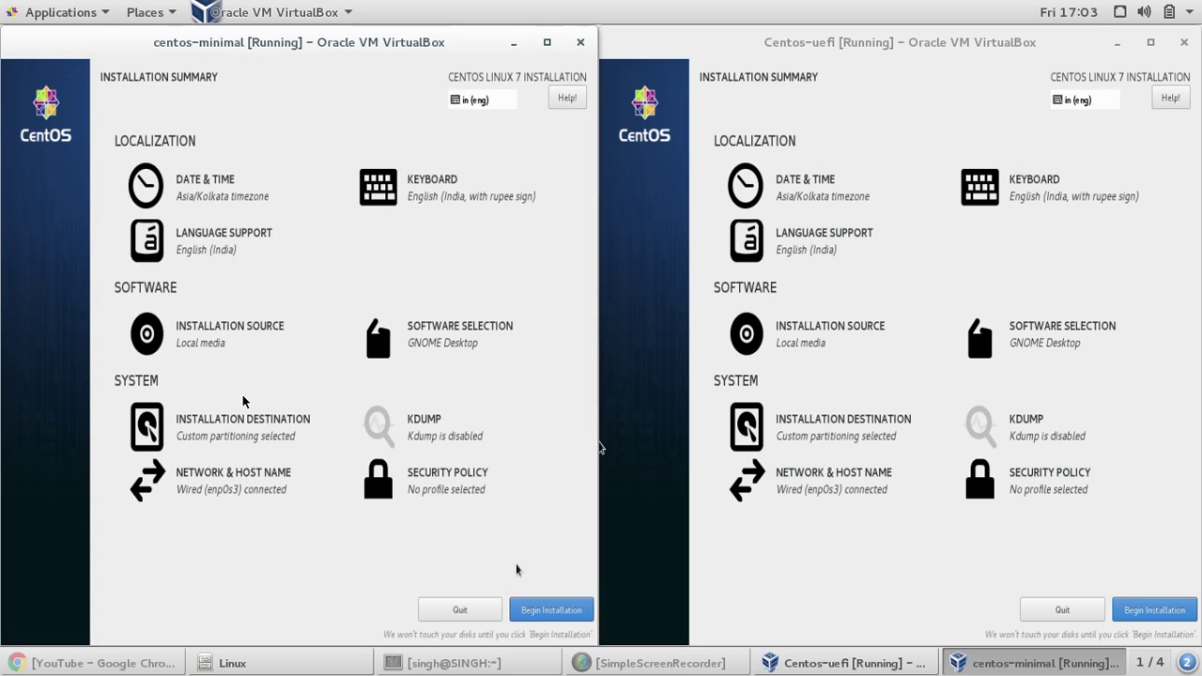
pyautogui.click(1040, 531)
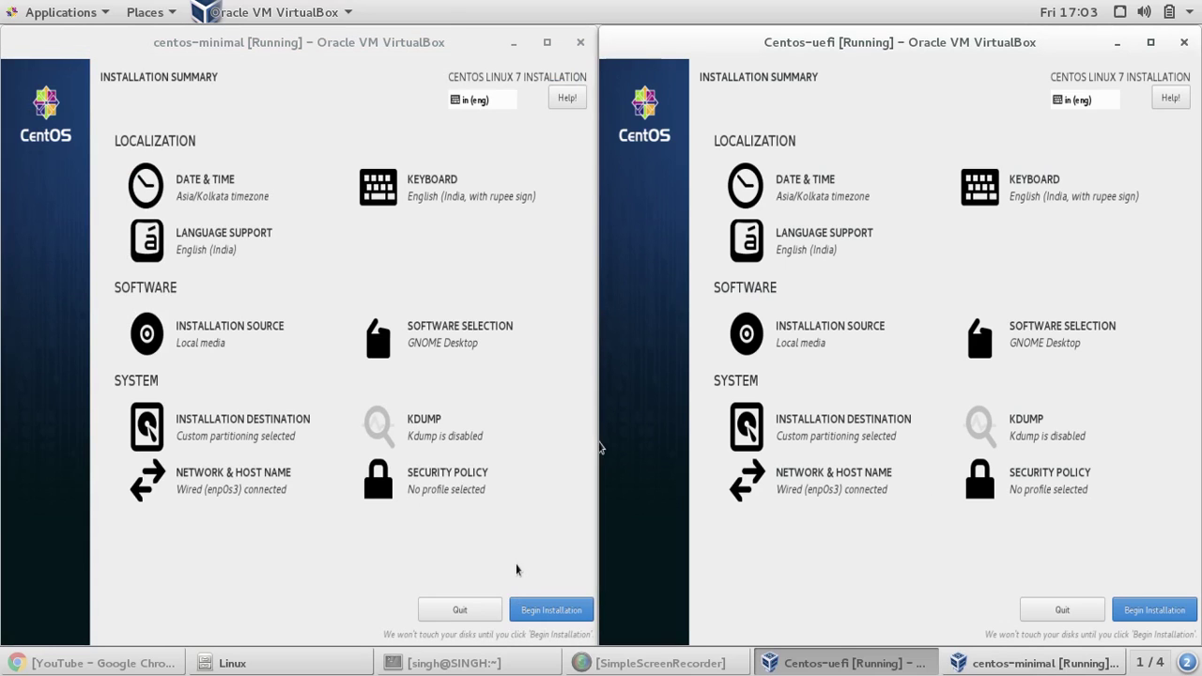
# - Begin installing on Centos-uefi and set the root password, accepting it despite being weak
pyautogui.click(1151, 608)
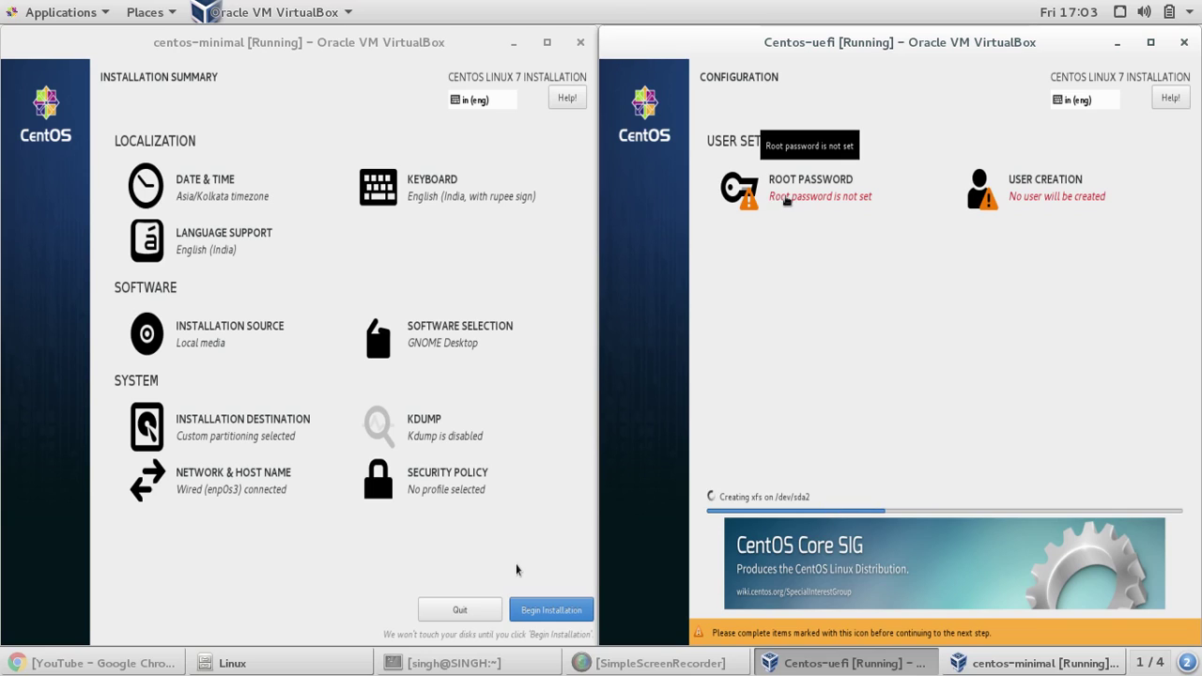
pyautogui.click(805, 197)
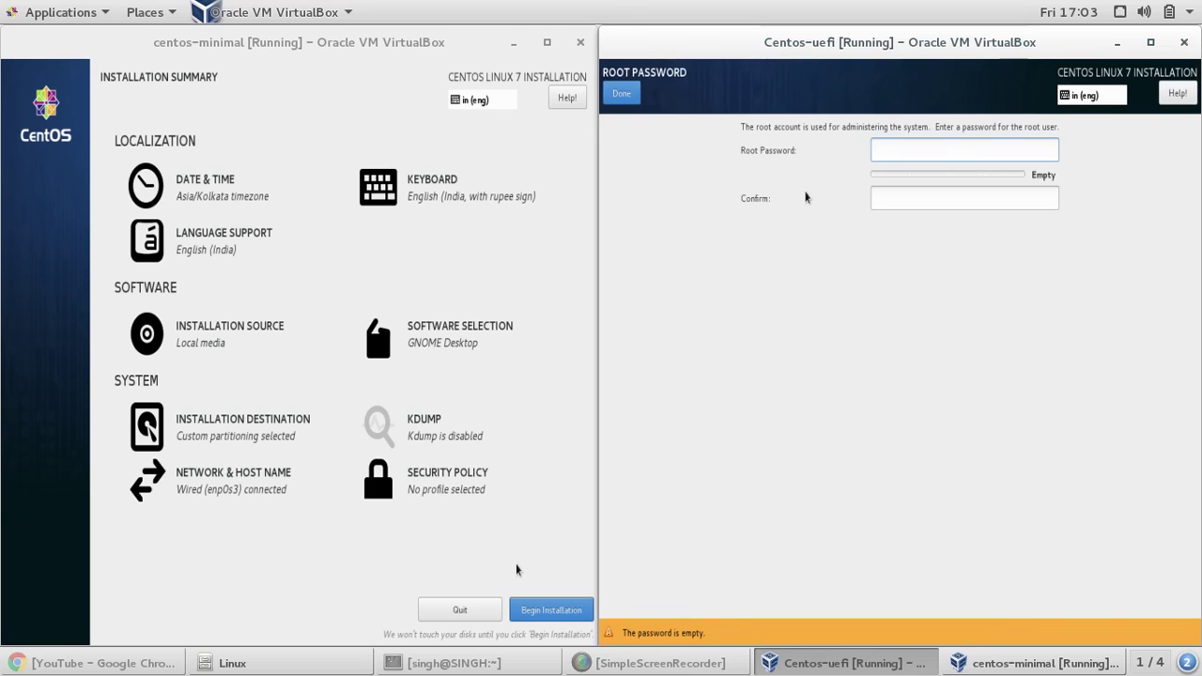
pyautogui.write('root')
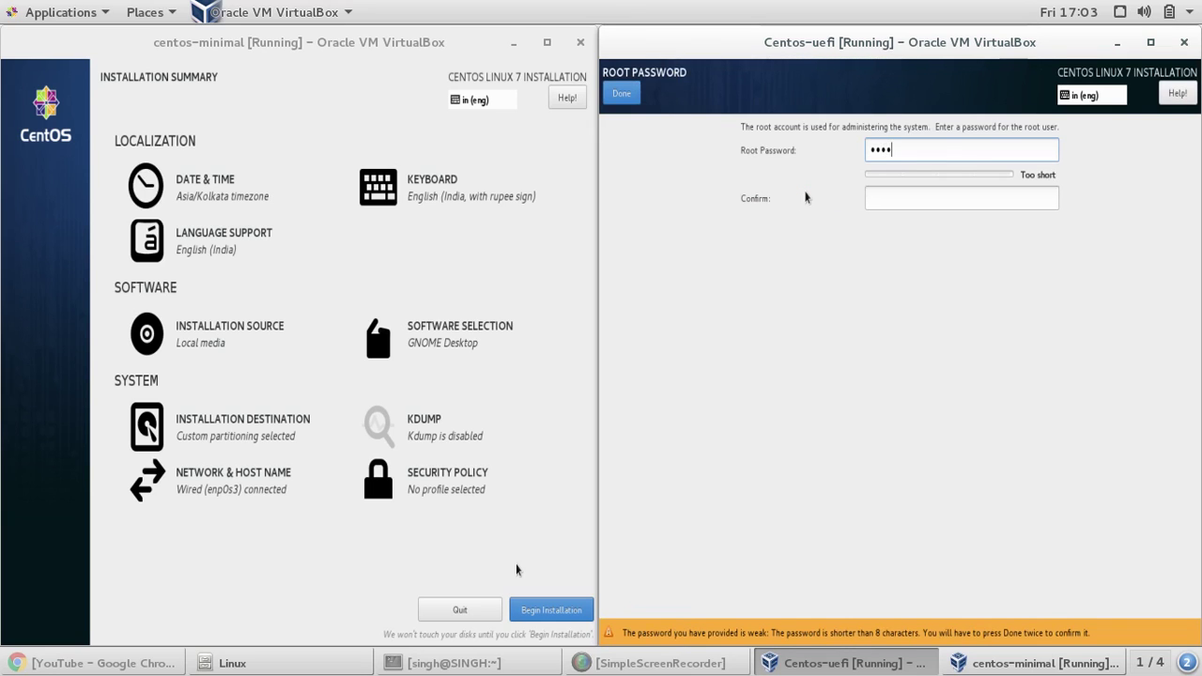
pyautogui.write('12')
pyautogui.press('Tab')
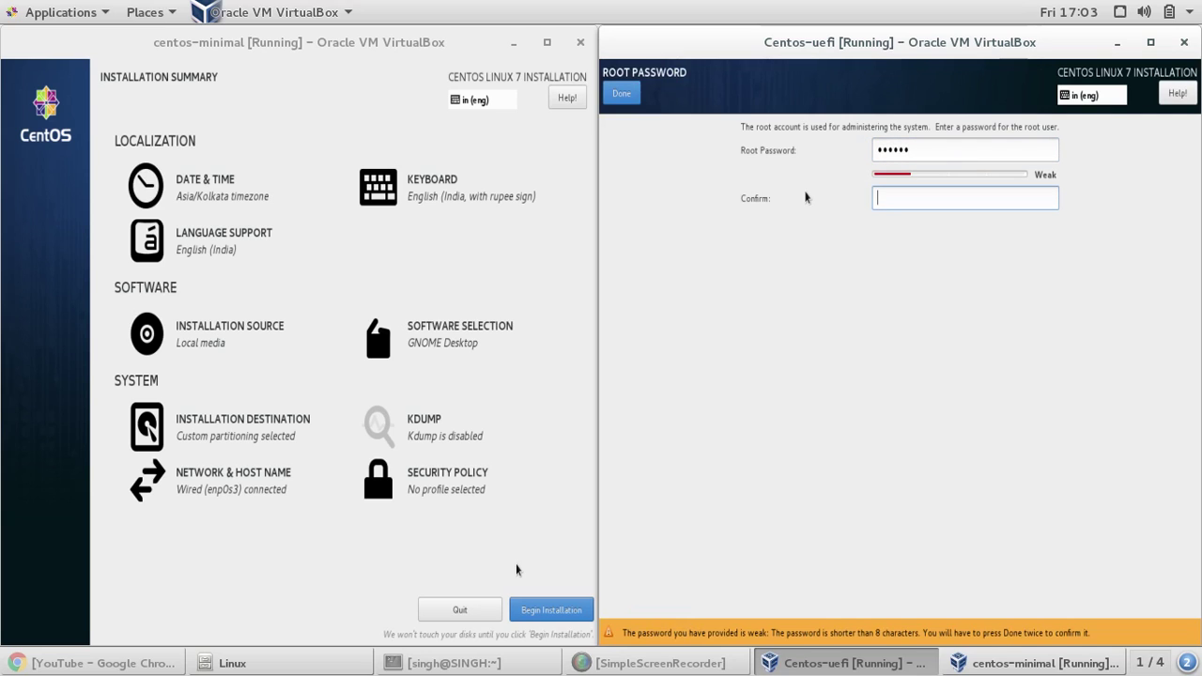
pyautogui.write('root1')
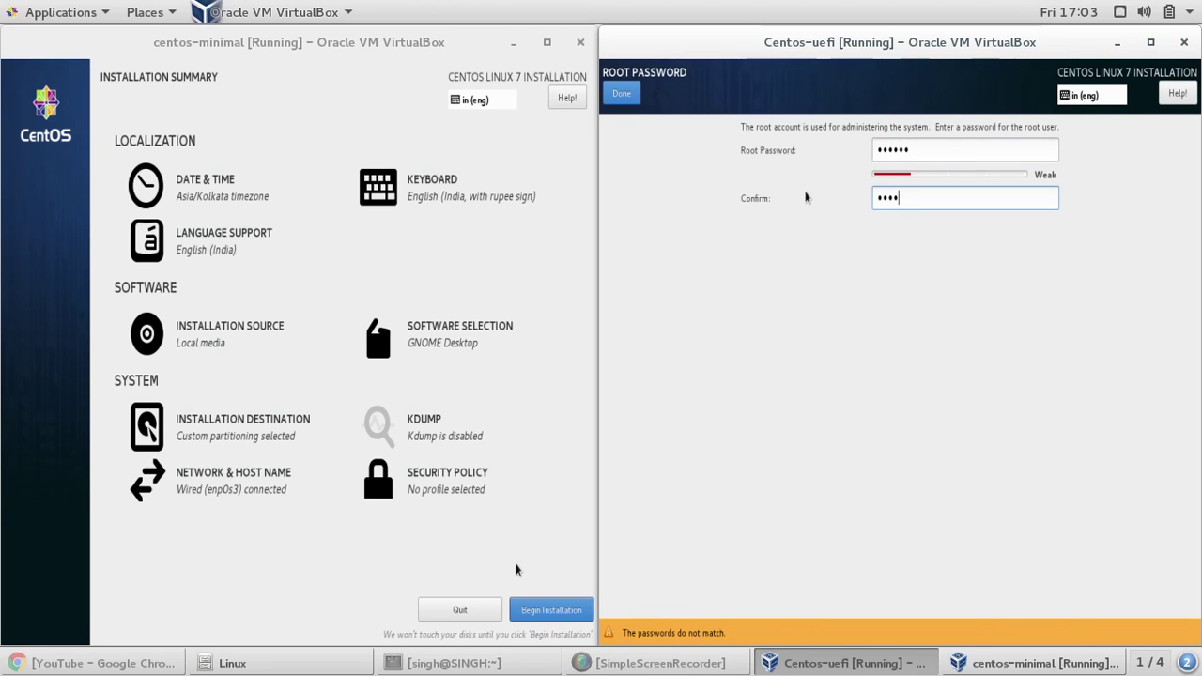
pyautogui.write('2')
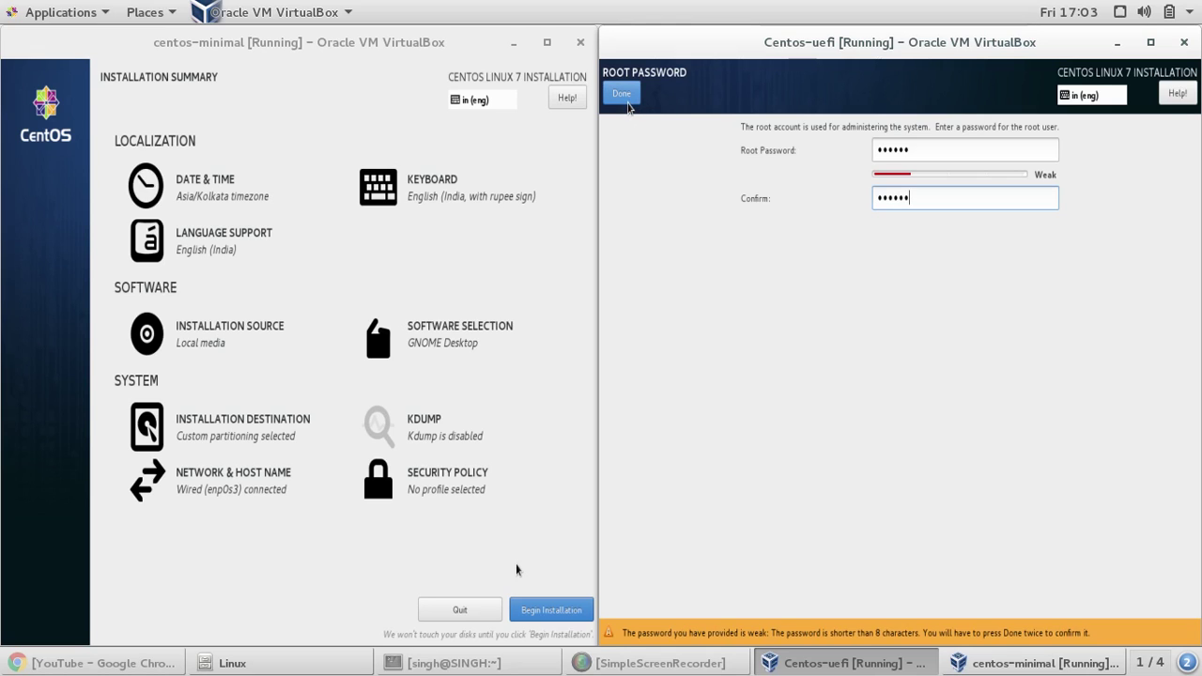
pyautogui.click(624, 101)
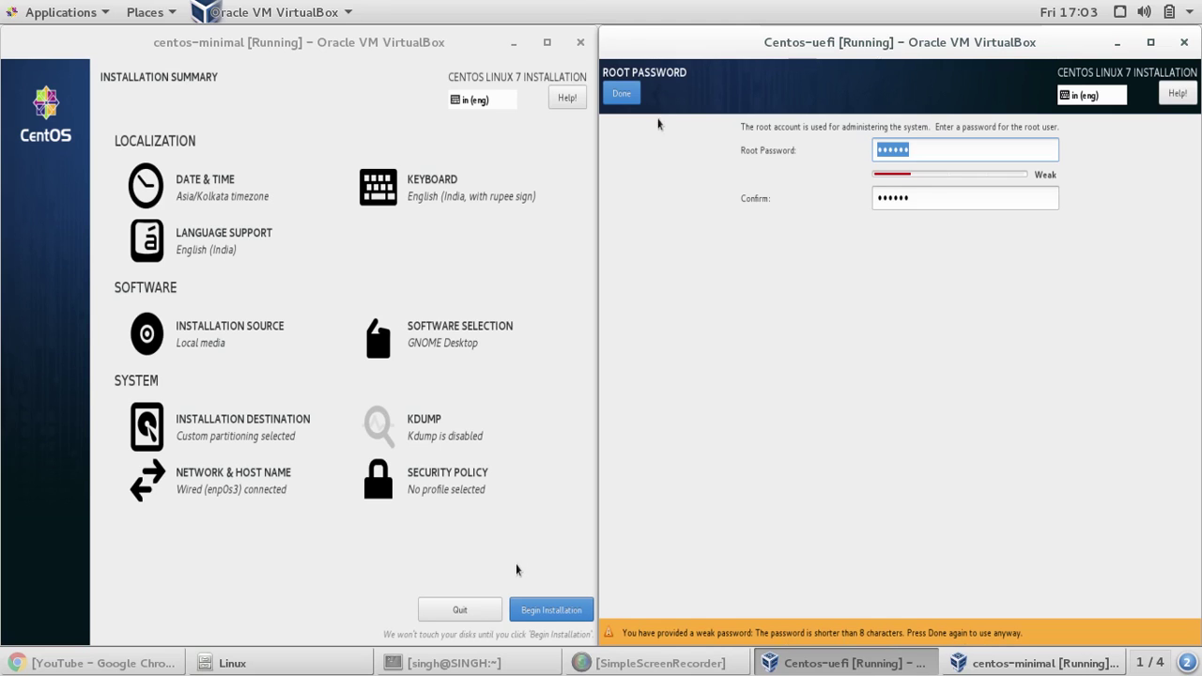
pyautogui.click(621, 92)
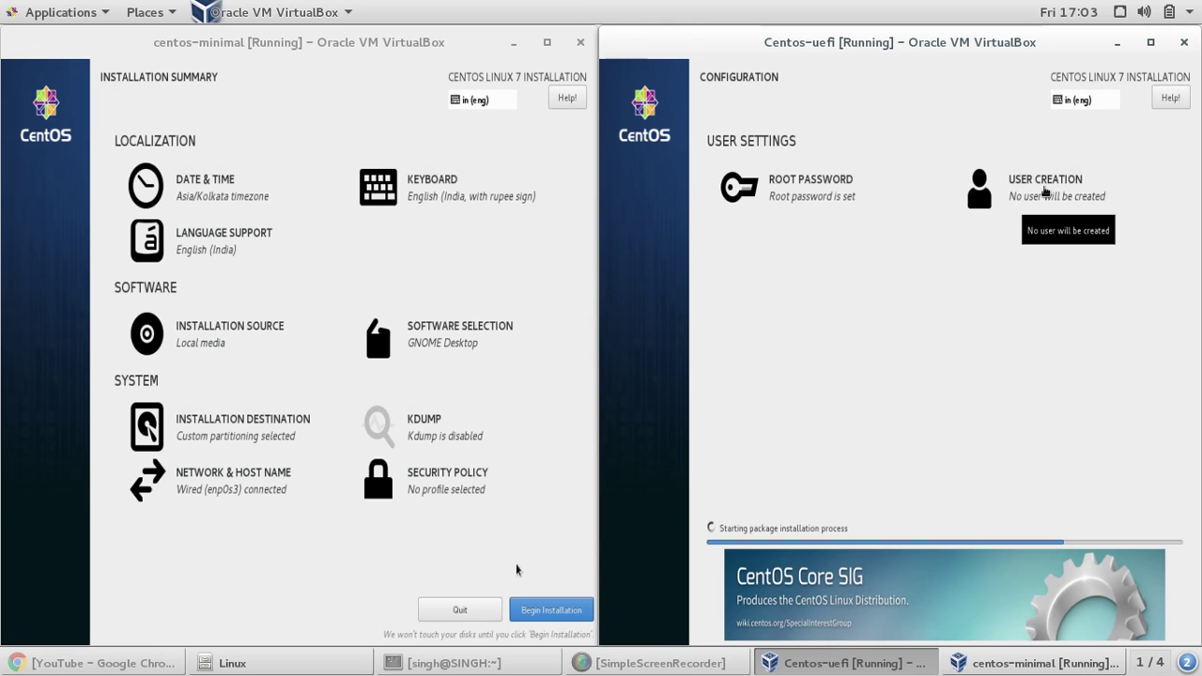
# - Enter the new user's full name, user name and password, accepting the weak password
pyautogui.click(1045, 192)
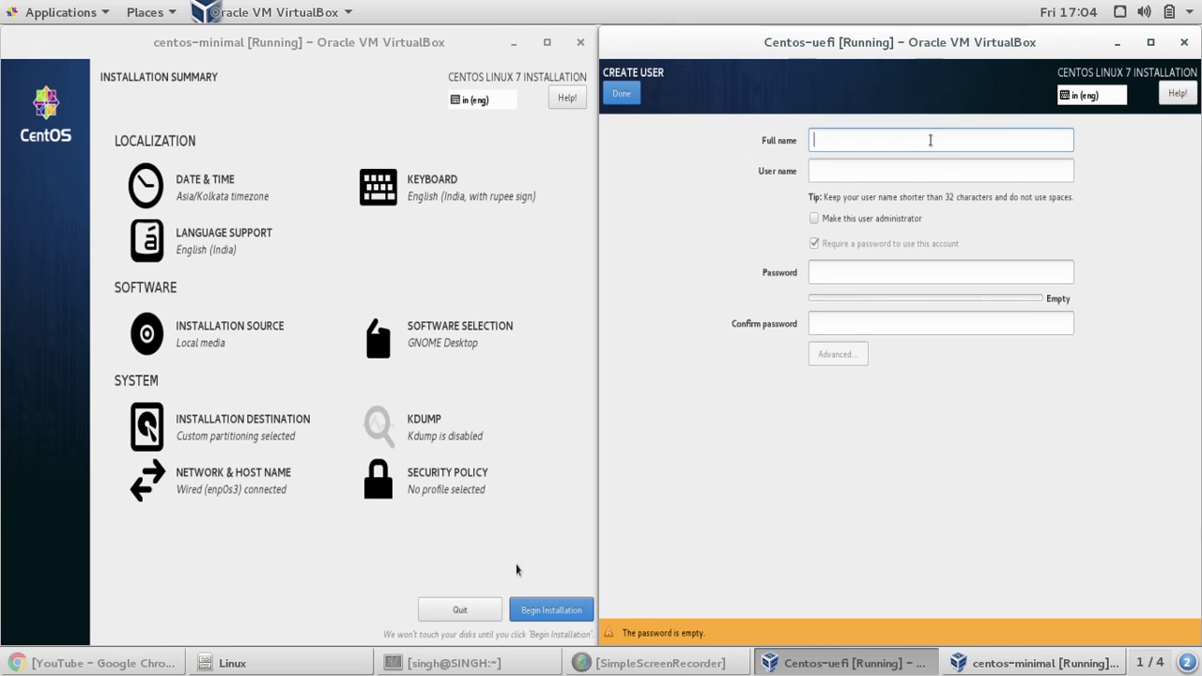
pyautogui.write('testuser')
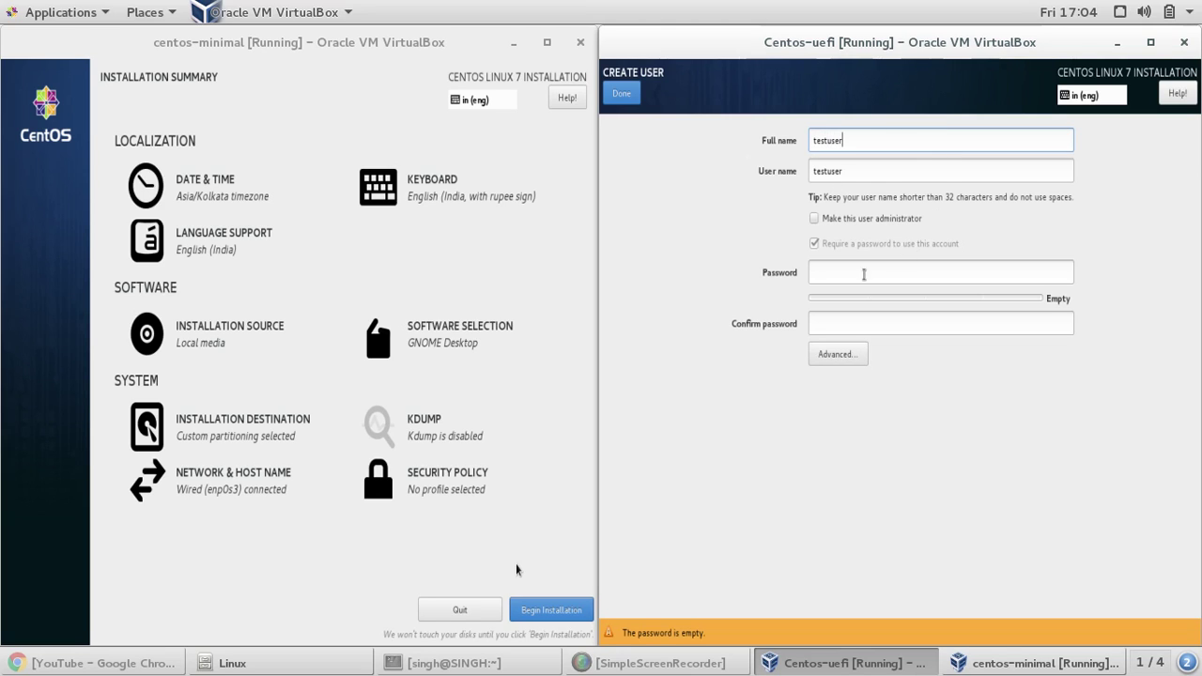
pyautogui.click(863, 276)
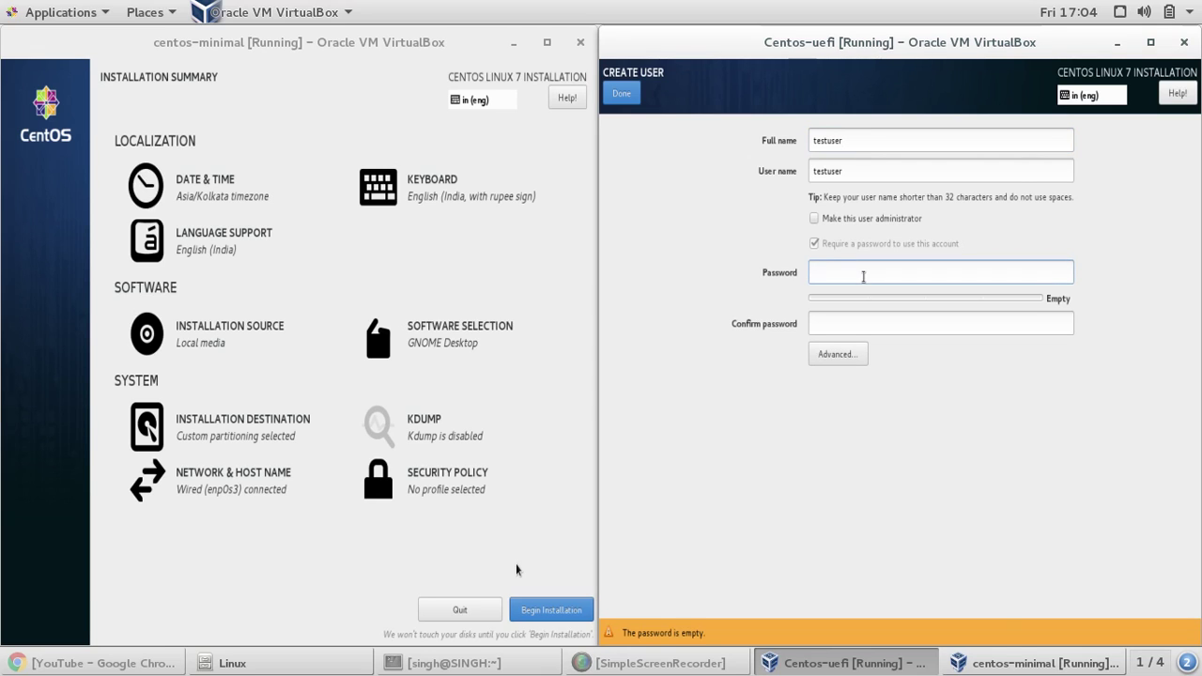
pyautogui.write('*****')
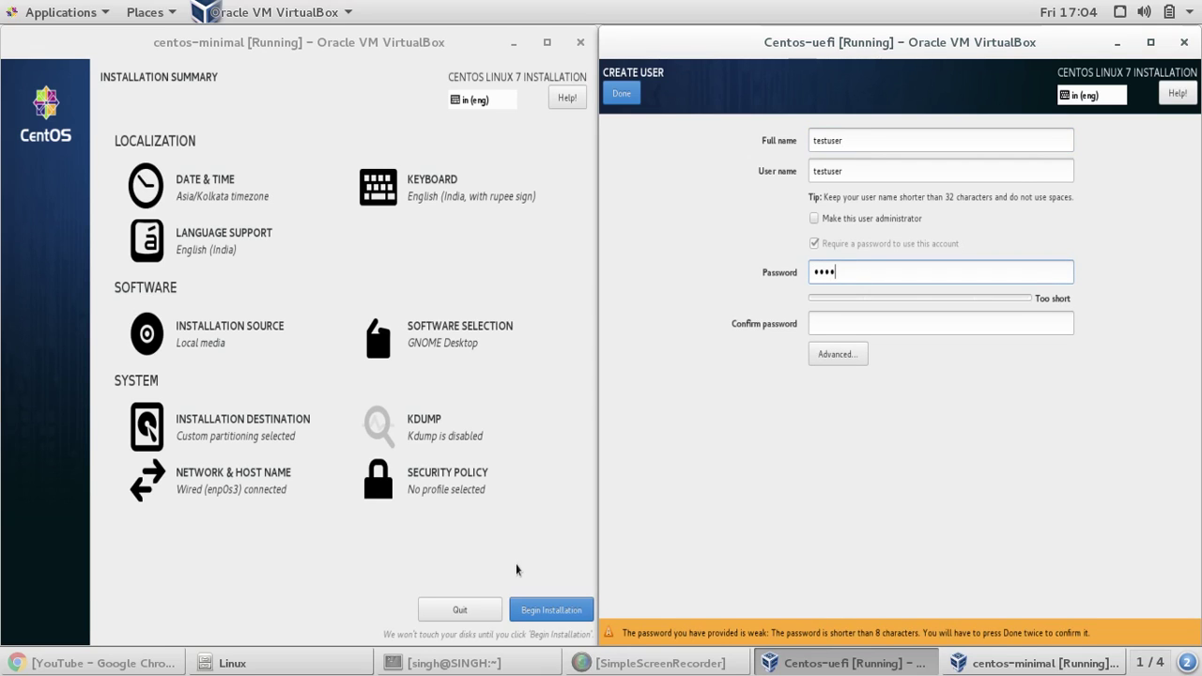
pyautogui.write('*')
pyautogui.press('Tab')
pyautogui.write('**')
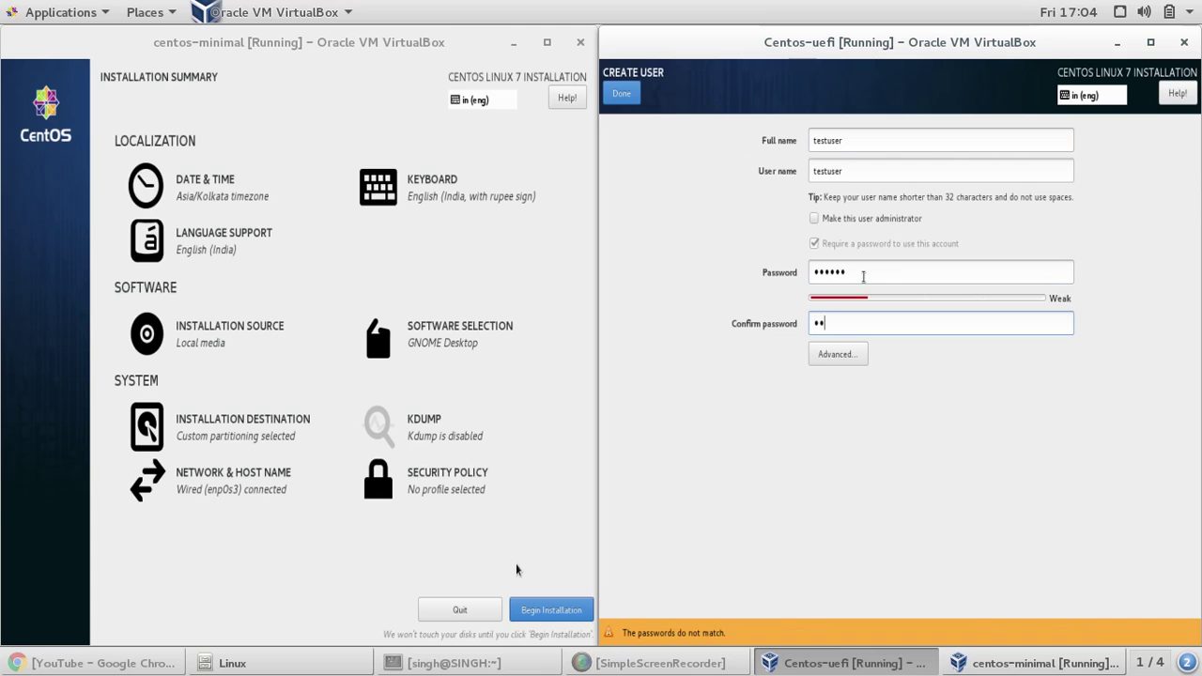
pyautogui.write('****')
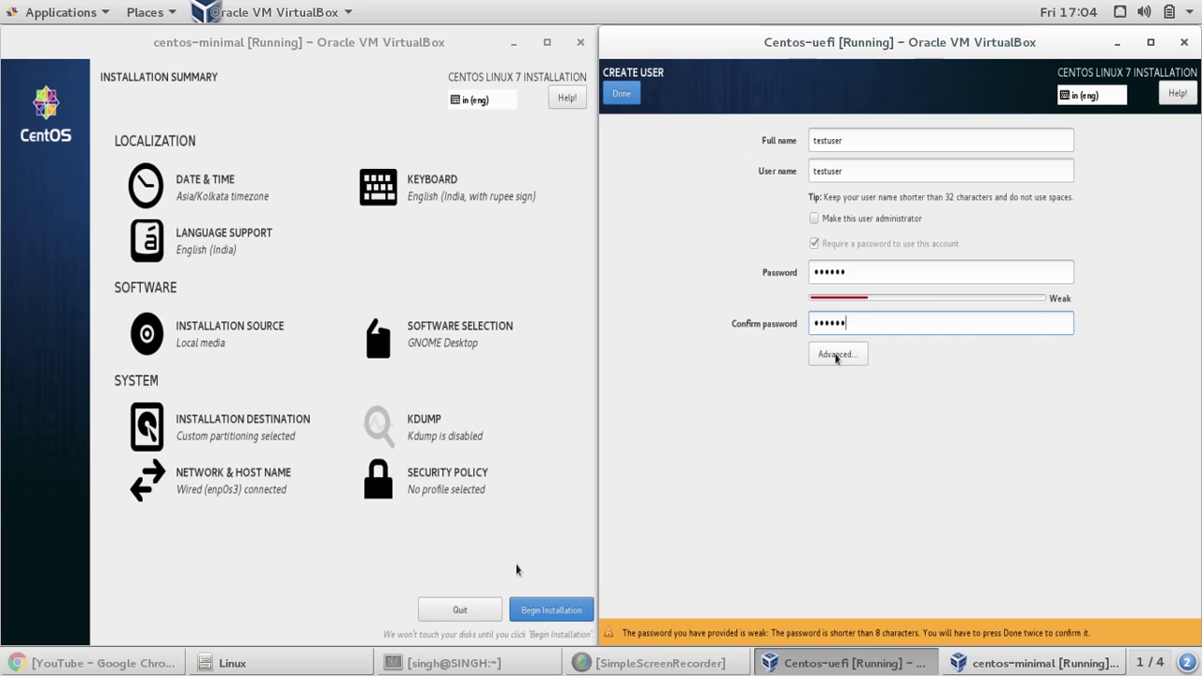
pyautogui.click(836, 355)
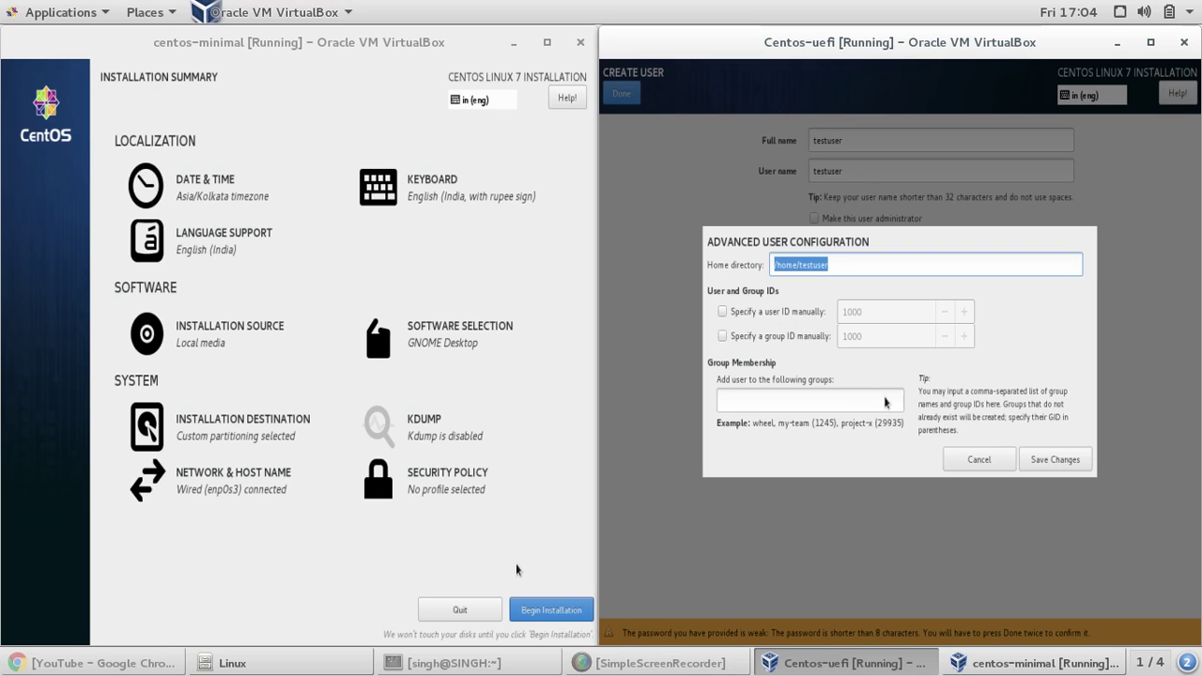
pyautogui.click(964, 464)
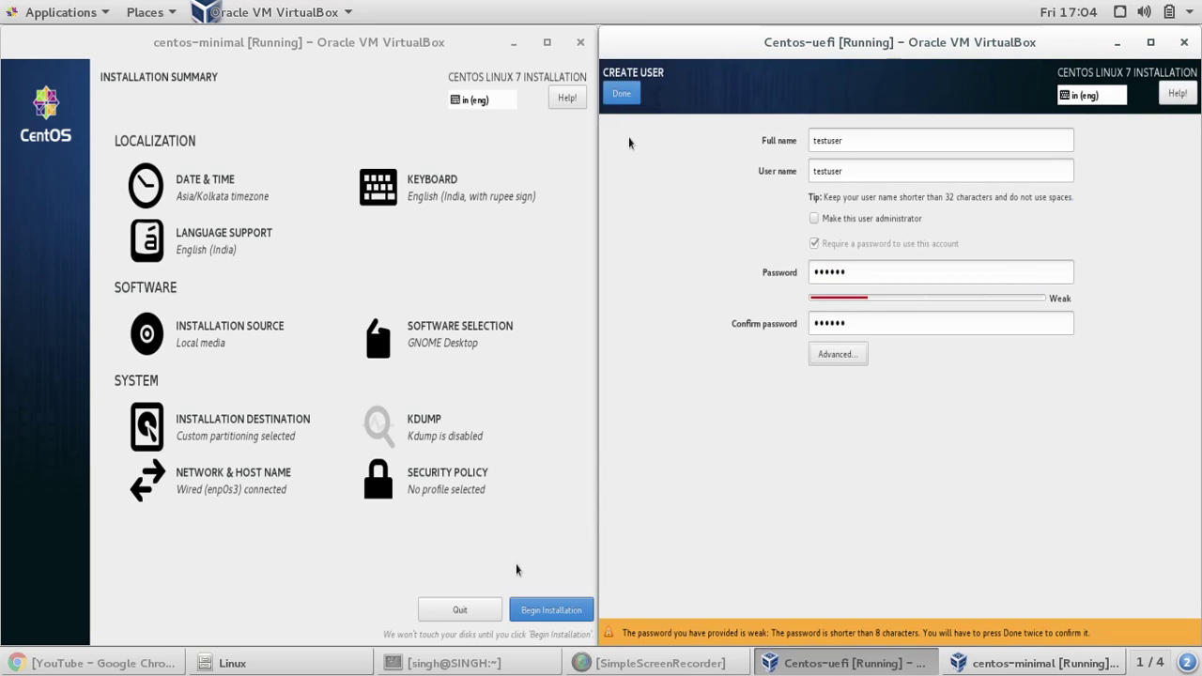
pyautogui.click(623, 97)
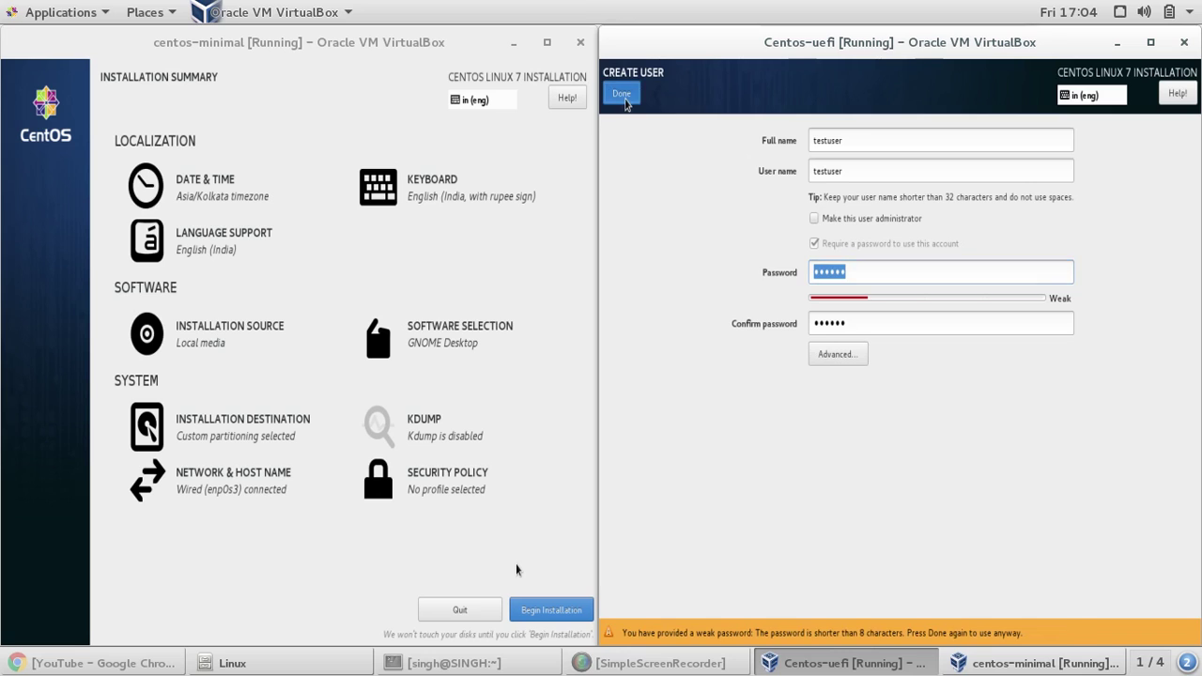
pyautogui.click(623, 98)
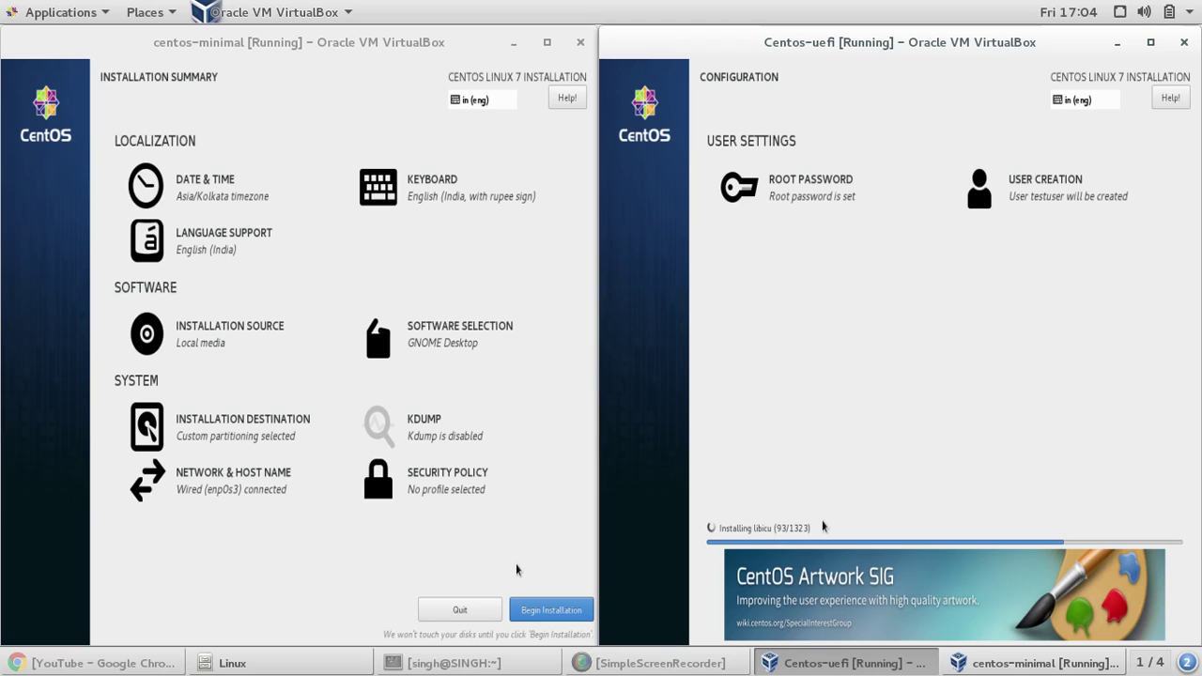
# - Switch to the centos-minimal VM and begin its CentOS installation from the Installation Summary
pyautogui.click(517, 570)
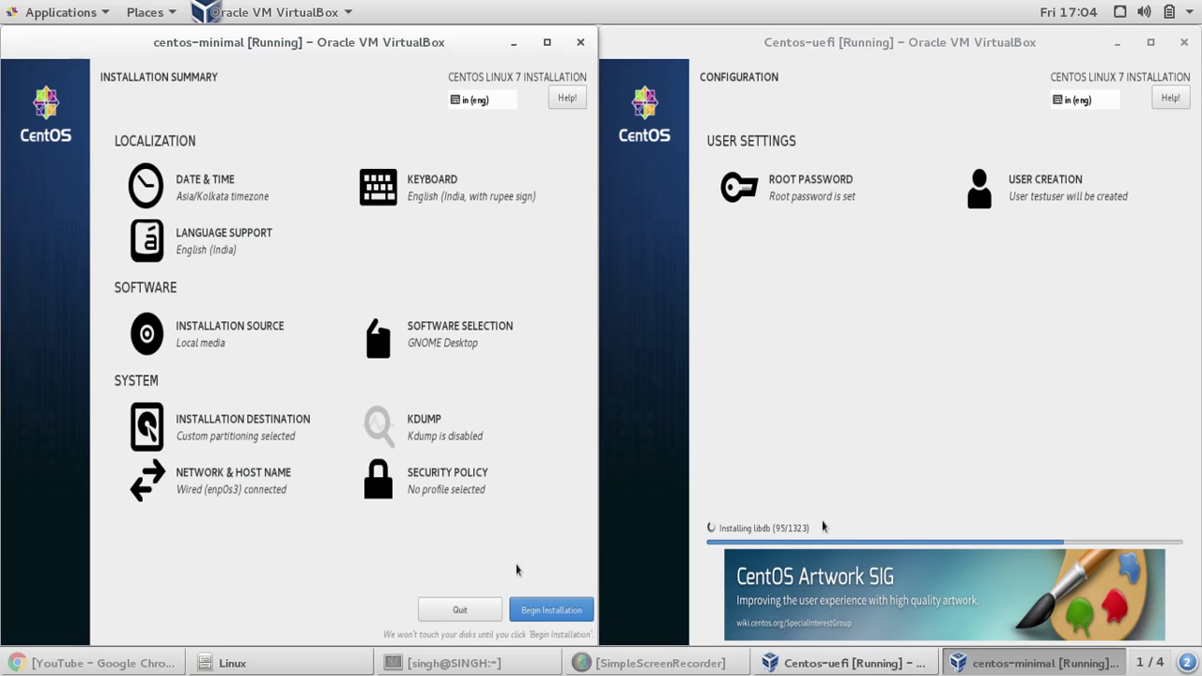
pyautogui.click(534, 616)
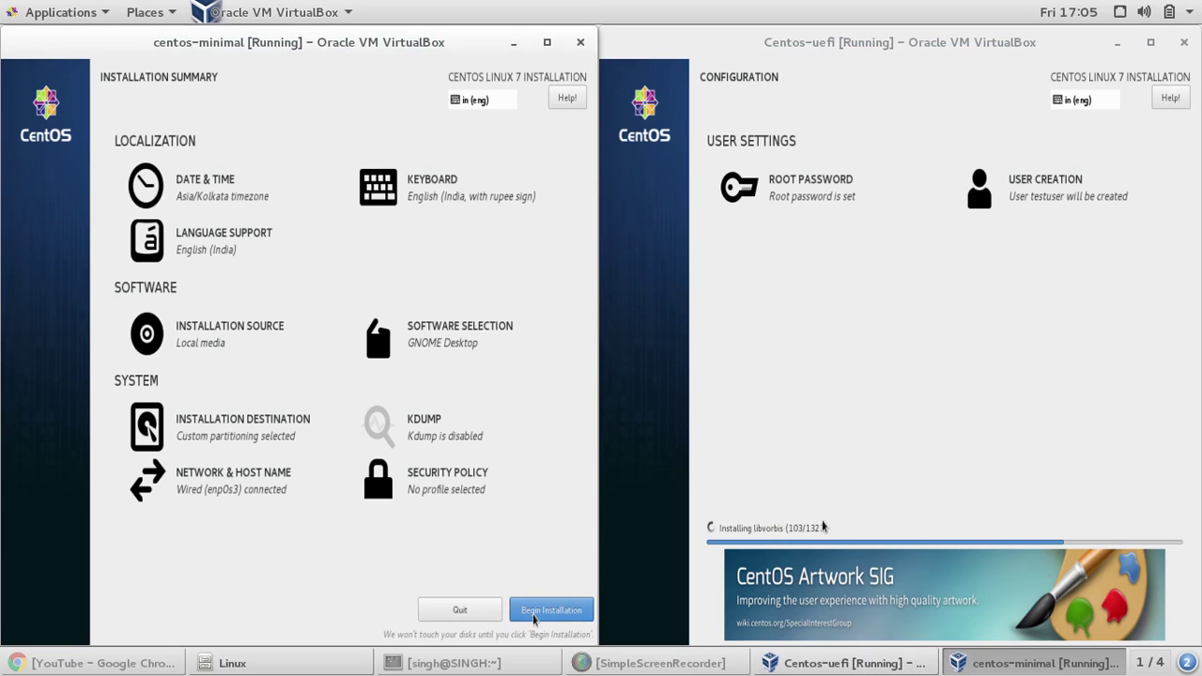
pyautogui.click(534, 615)
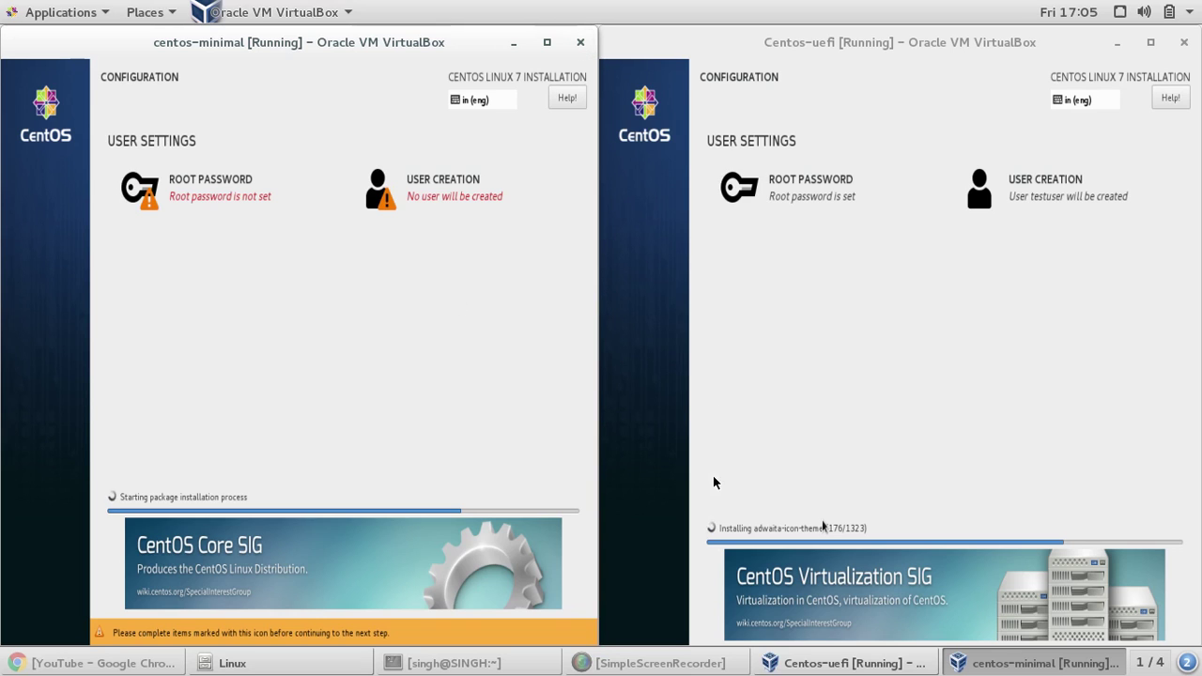
pyautogui.click(648, 665)
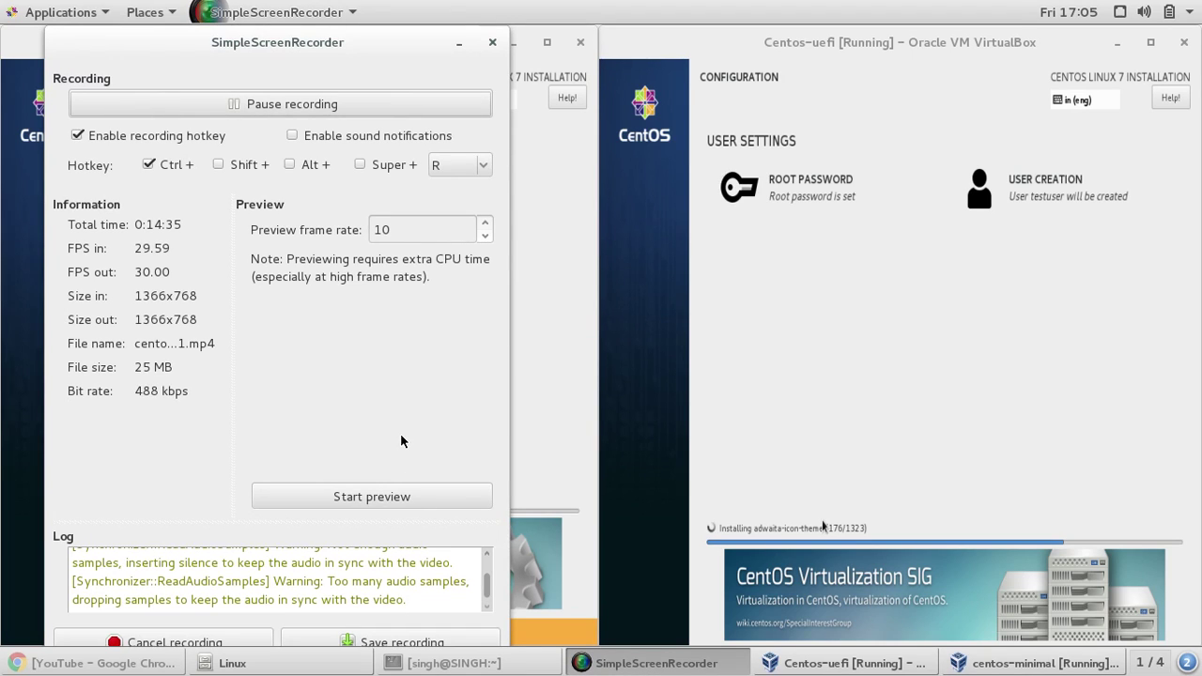